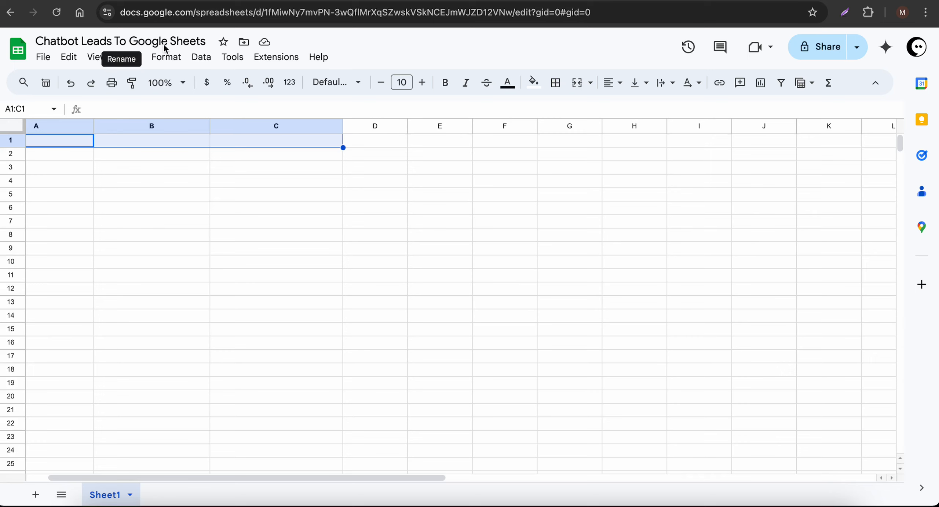
- Rename the Sheet1 tab to leads
{"action": "double_click", "coordinate": [97, 497]}
{"action": "type", "text": "leads"}
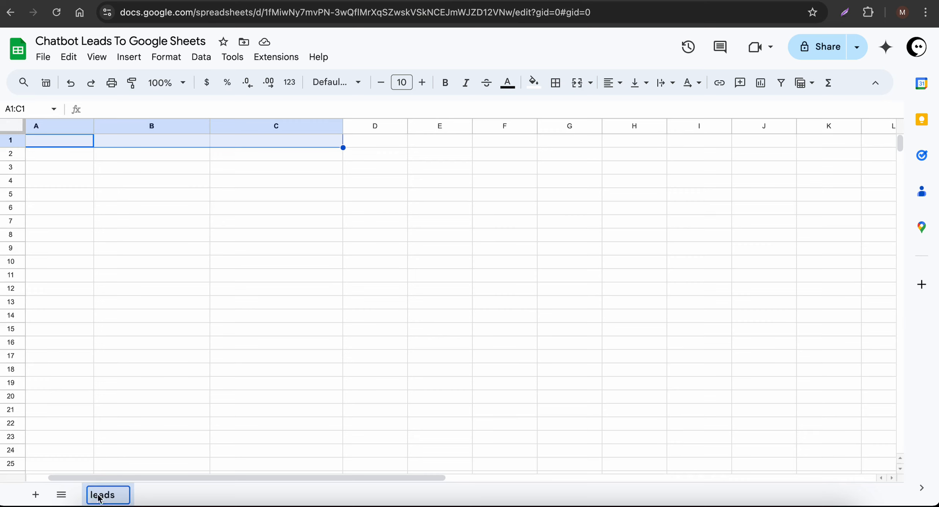
{"action": "left_click", "coordinate": [176, 384]}
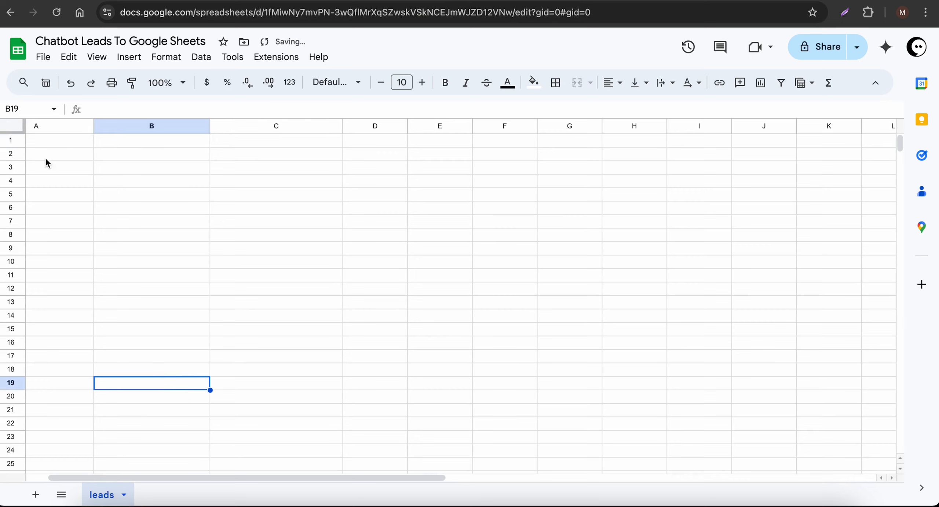
- Enter the headers Full Name, Email and Phone Number in cells A1, B1 and C1
{"action": "left_click", "coordinate": [66, 141]}
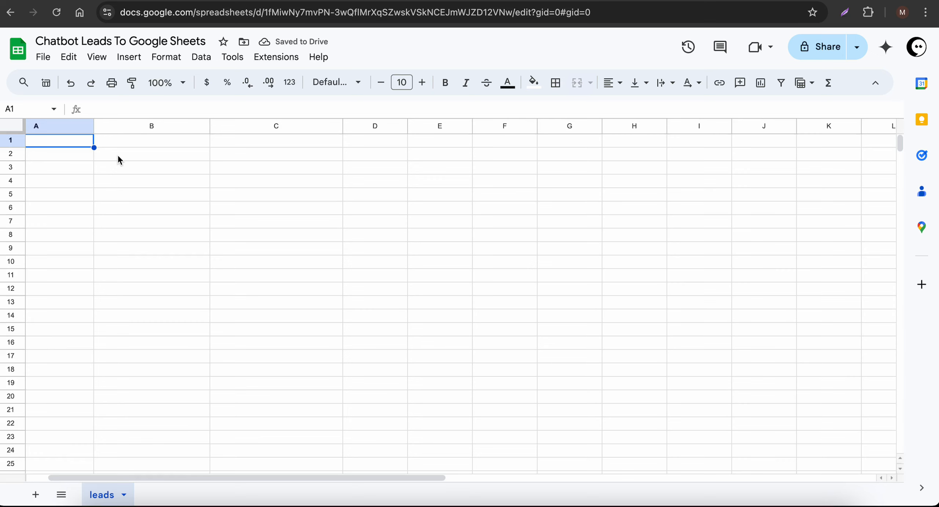
{"action": "type", "text": "Full Name"}
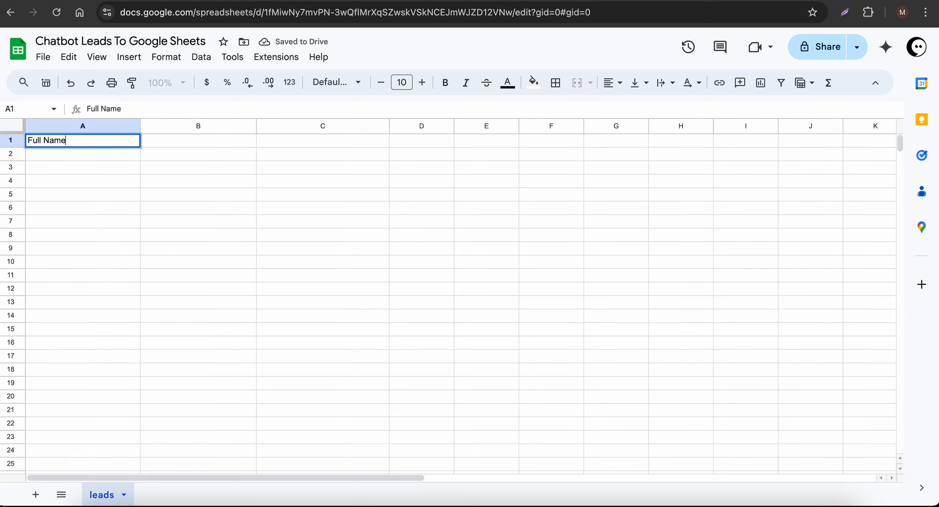
{"action": "key", "text": "Return"}
{"action": "left_click", "coordinate": [198, 141]}
{"action": "type", "text": "Email"}
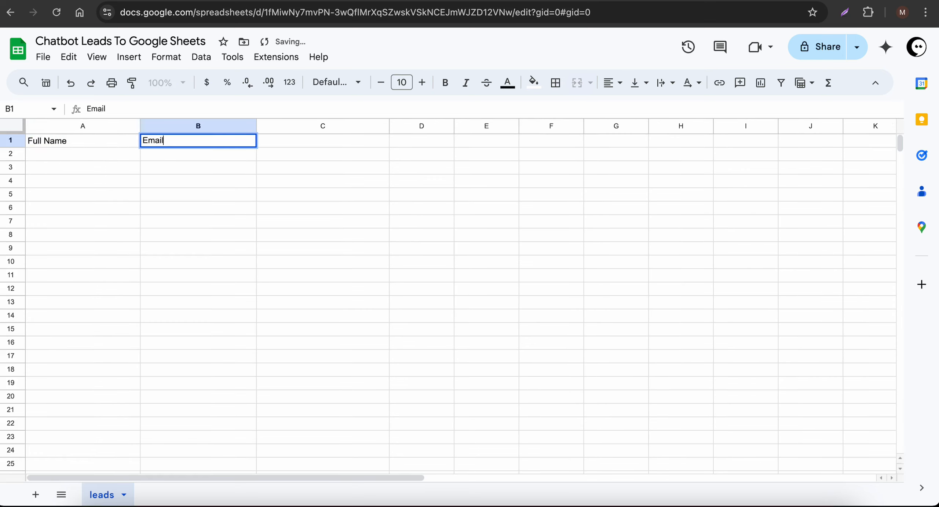
{"action": "key", "text": "Tab"}
{"action": "type", "text": "P"}
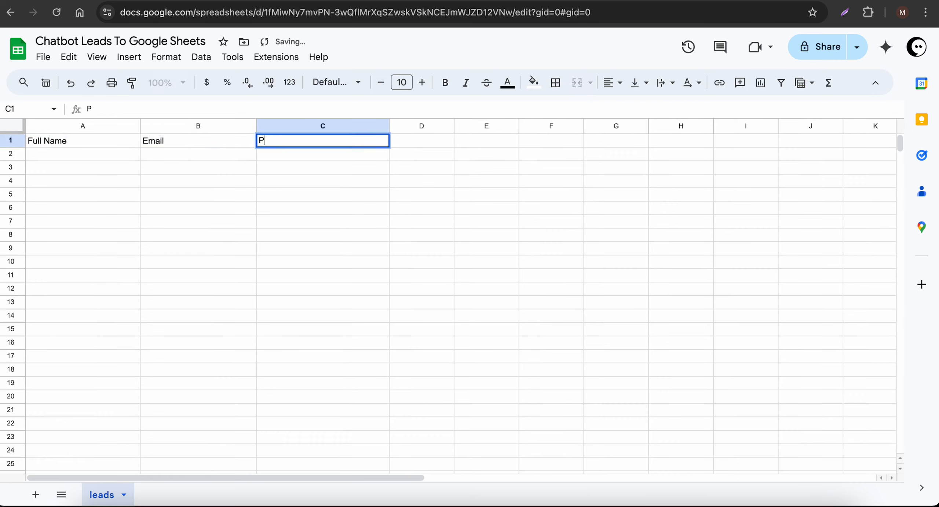
{"action": "type", "text": "hone num"}
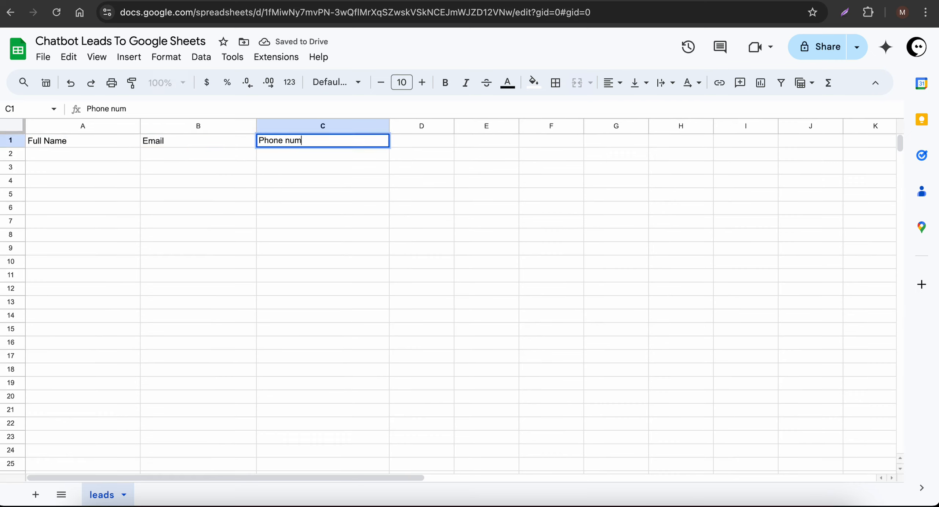
{"action": "key", "text": "BackSpace"}
{"action": "key", "text": "BackSpace"}
{"action": "key", "text": "BackSpace"}
{"action": "type", "text": "Numbe"}
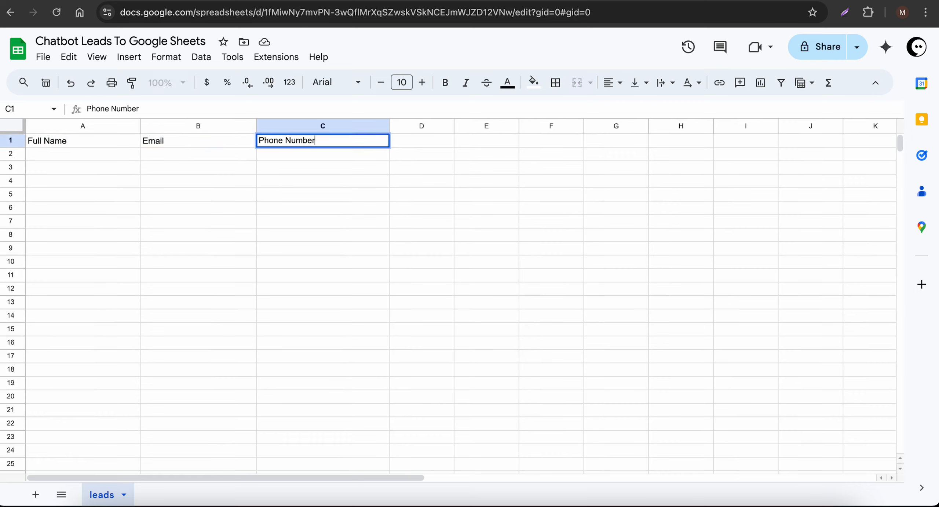
{"action": "key", "text": "Return"}
{"action": "scroll", "coordinate": [199, 176], "scroll_direction": "right", "scroll_amount": 2}
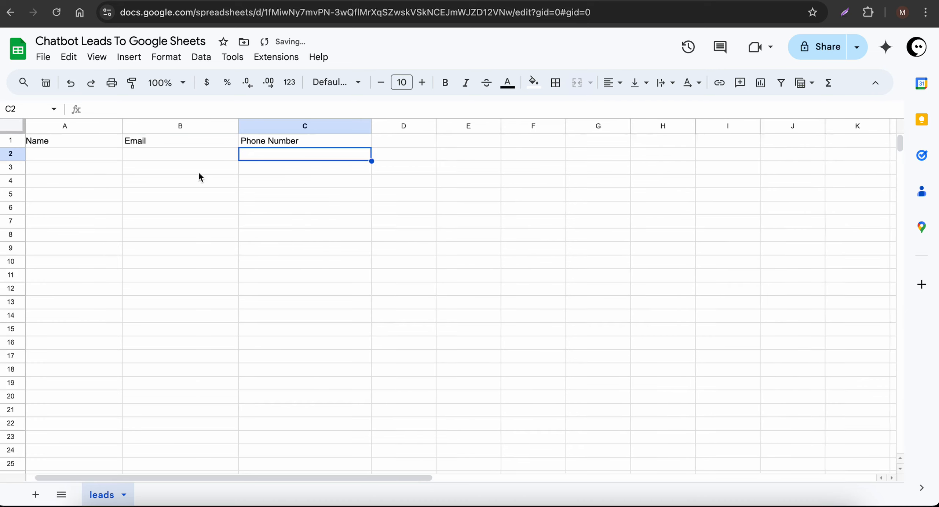
{"action": "scroll", "coordinate": [256, 178], "scroll_direction": "left", "scroll_amount": 2}
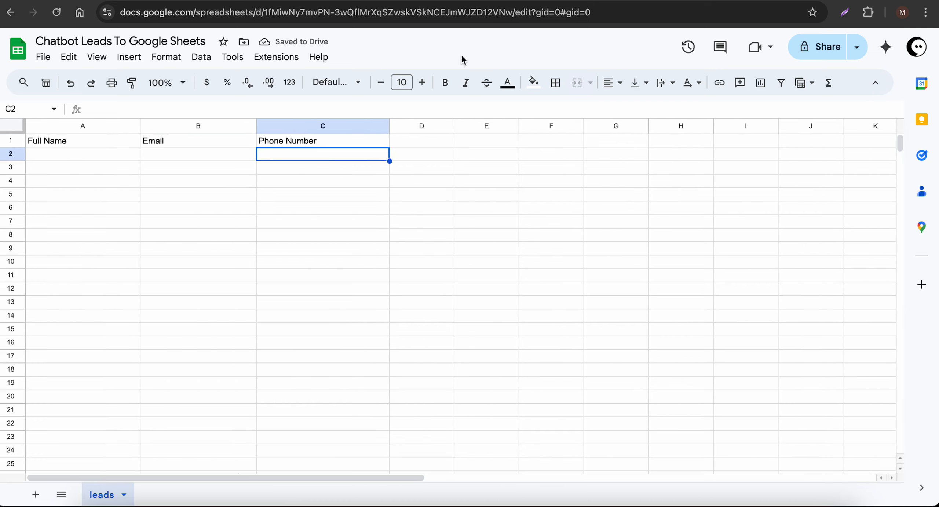
{"action": "left_click", "coordinate": [418, 0]}
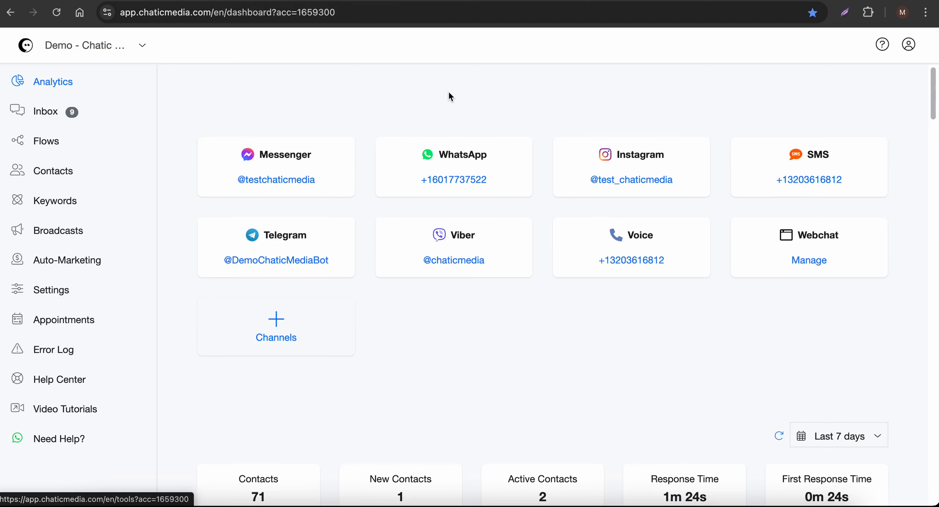
- Expand the Google Sheets integration under Integrations to see its connected Google account
{"action": "left_click", "coordinate": [391, 141]}
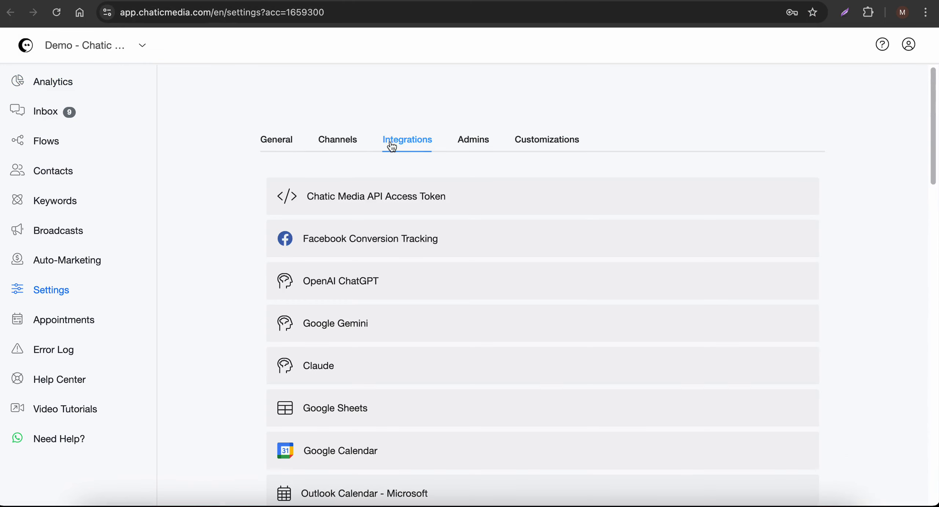
{"action": "scroll", "coordinate": [387, 186], "scroll_direction": "down", "scroll_amount": 2}
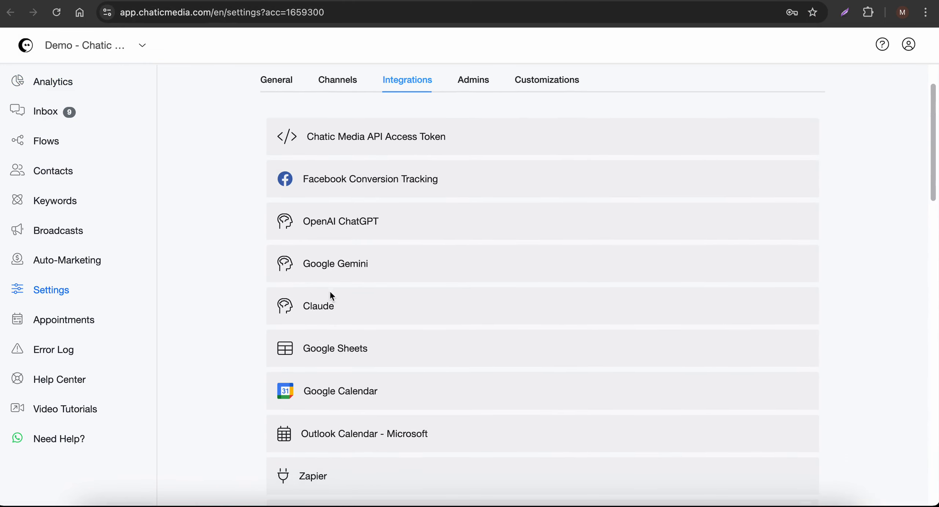
{"action": "left_click", "coordinate": [300, 350]}
{"action": "scroll", "coordinate": [378, 403], "scroll_direction": "down", "scroll_amount": 1}
{"action": "scroll", "coordinate": [384, 387], "scroll_direction": "down", "scroll_amount": 1}
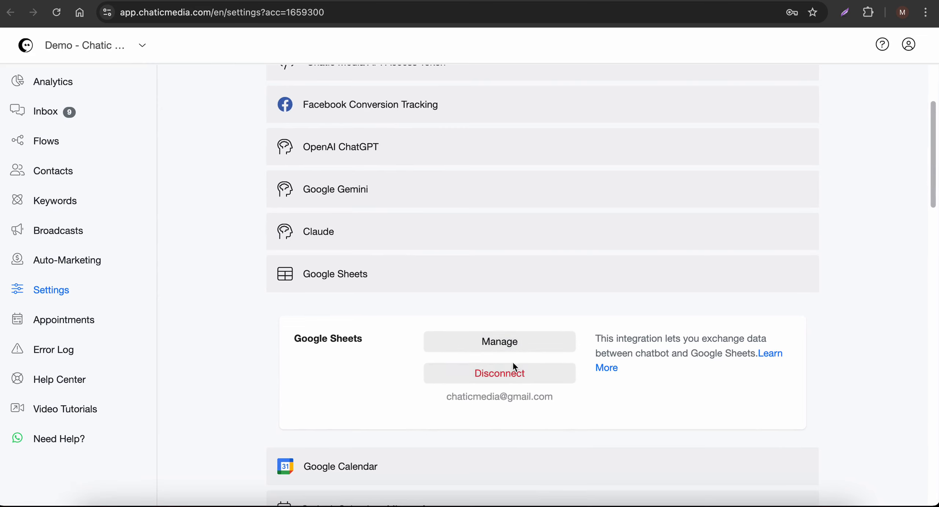
{"action": "left_click_drag", "start_coordinate": [446, 403], "coordinate": [576, 398]}
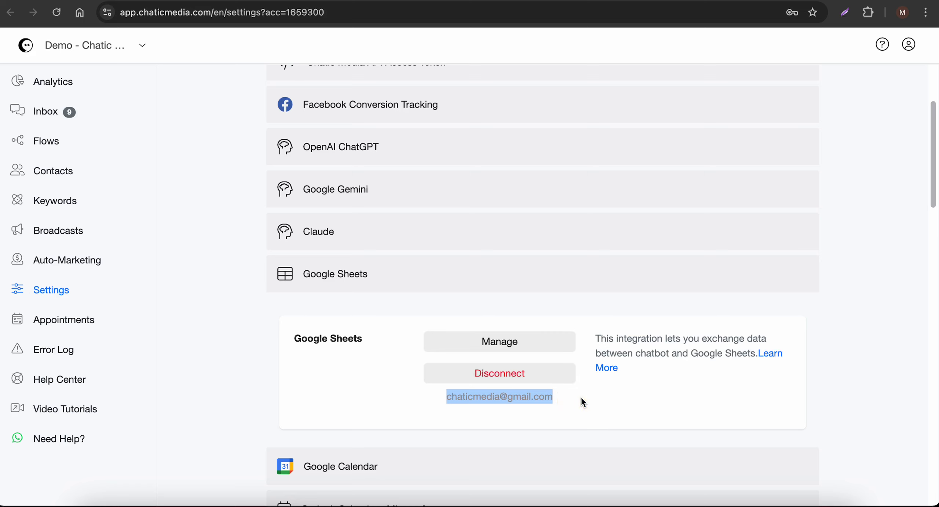
{"action": "left_click", "coordinate": [619, 400]}
{"action": "scroll", "coordinate": [550, 367], "scroll_direction": "down", "scroll_amount": 1}
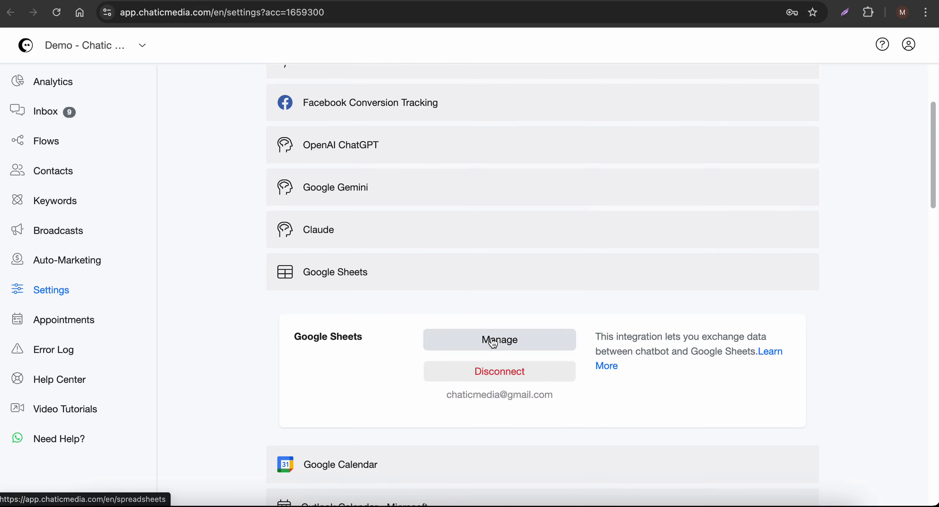
- Add a spreadsheet link using the sheet's URL, named Chatbot Leads To Google Sheets
{"action": "left_click", "coordinate": [493, 343]}
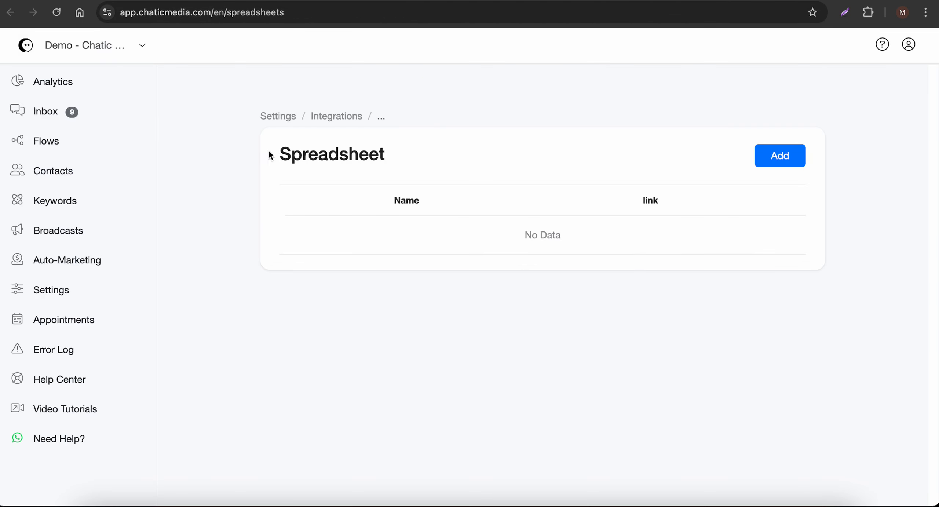
{"action": "left_click_drag", "start_coordinate": [268, 153], "coordinate": [389, 157]}
{"action": "left_click", "coordinate": [754, 155]}
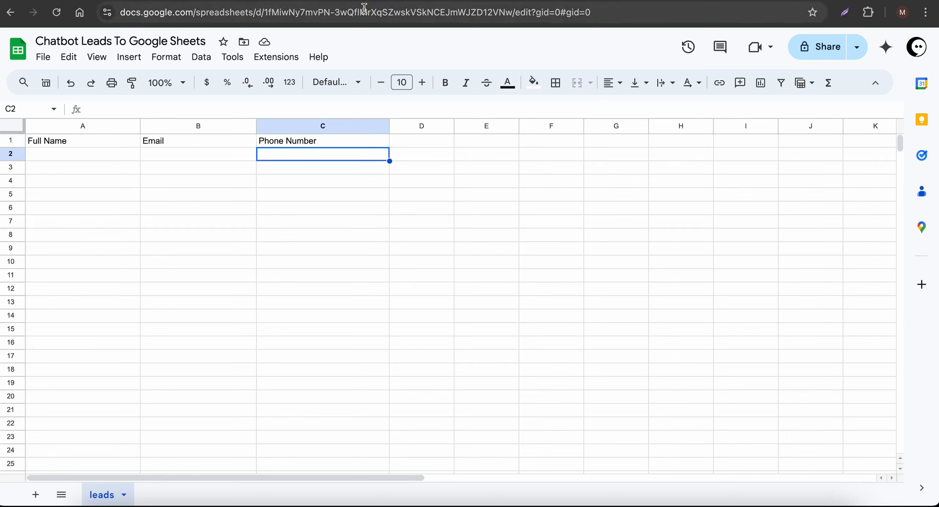
{"action": "left_click", "coordinate": [380, 10]}
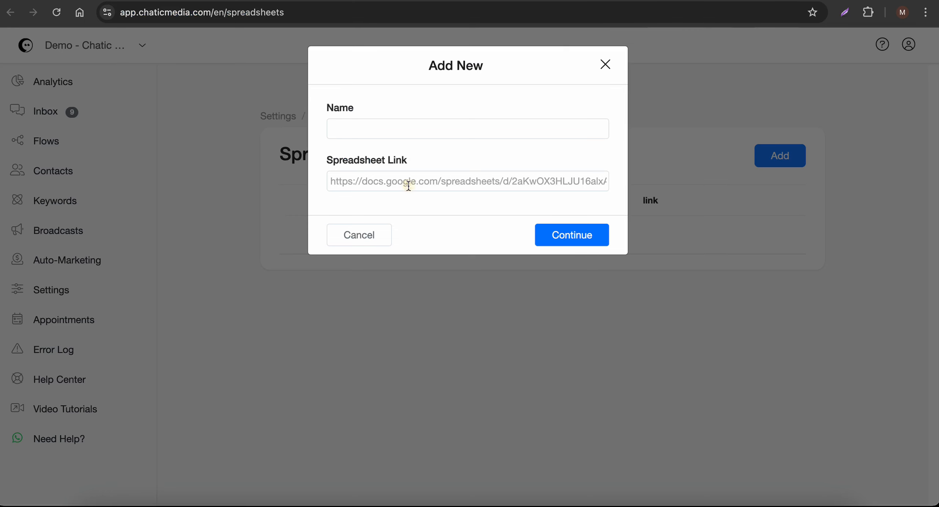
{"action": "left_click", "coordinate": [408, 185]}
{"action": "key", "text": "super+v"}
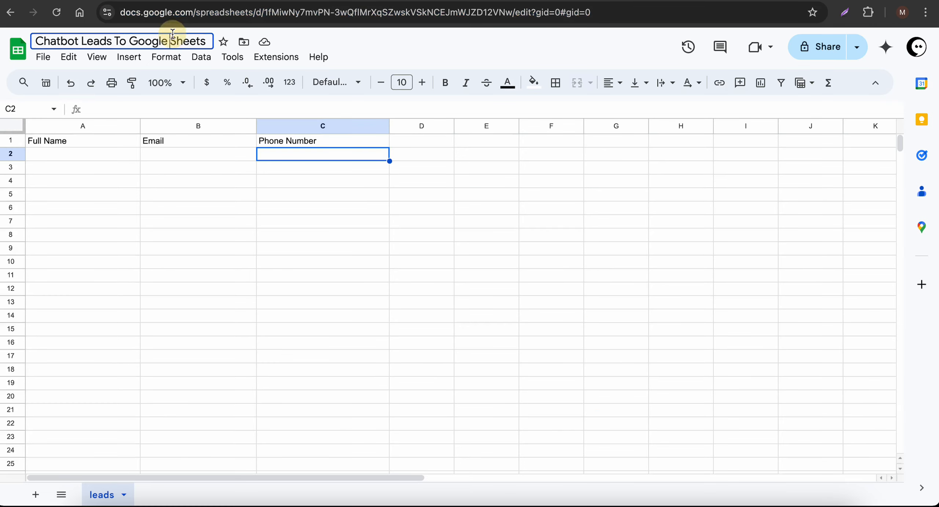
{"action": "left_click", "coordinate": [173, 34]}
{"action": "key", "text": "super+c"}
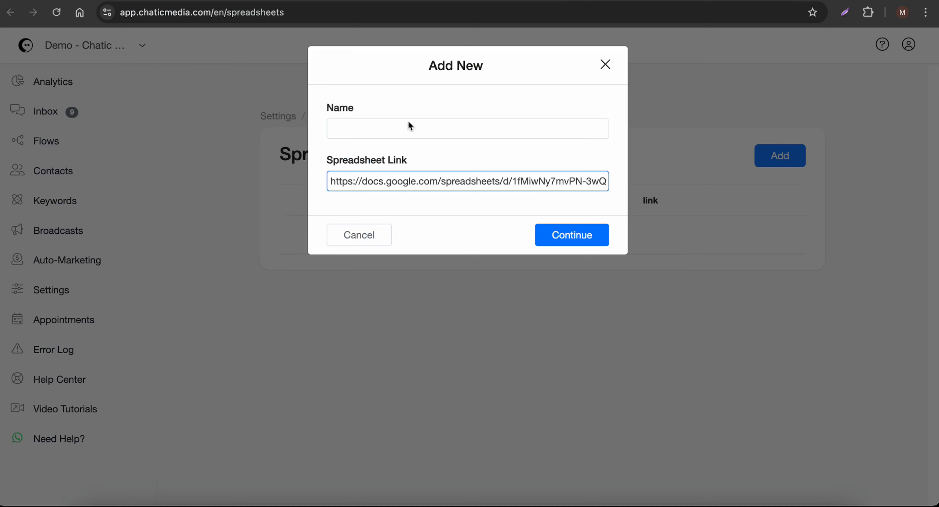
{"action": "left_click", "coordinate": [400, 132]}
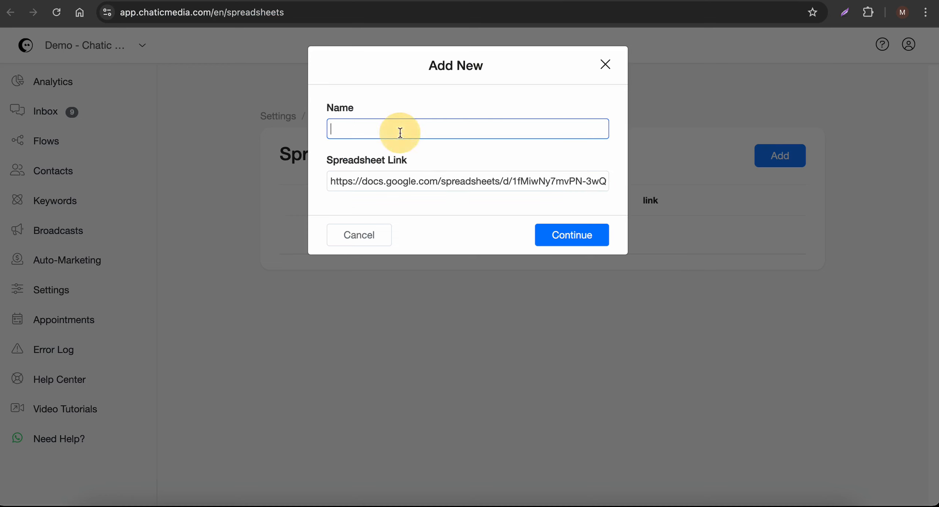
{"action": "key", "text": "super+v"}
{"action": "left_click", "coordinate": [567, 234]}
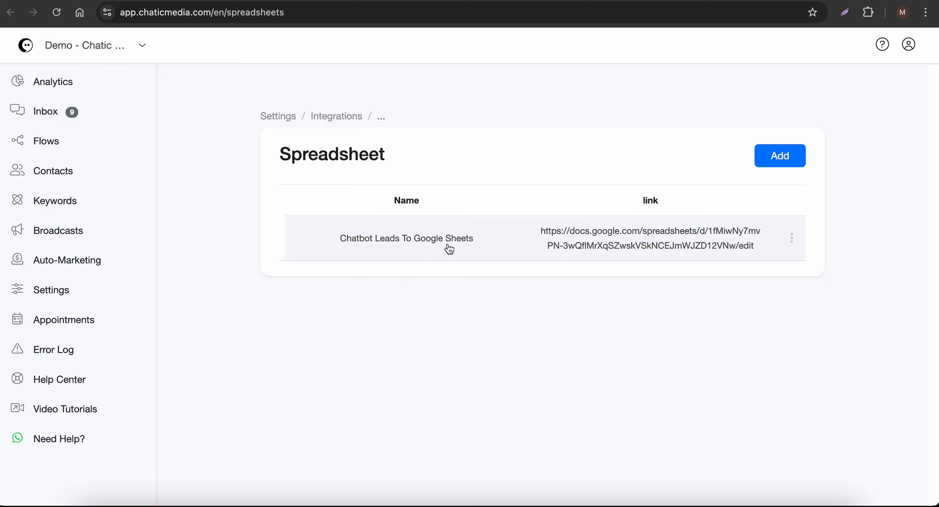
- Create a new flow named Chatbot Leads To Google Sheets
{"action": "right_click", "coordinate": [46, 143]}
{"action": "left_click", "coordinate": [66, 150]}
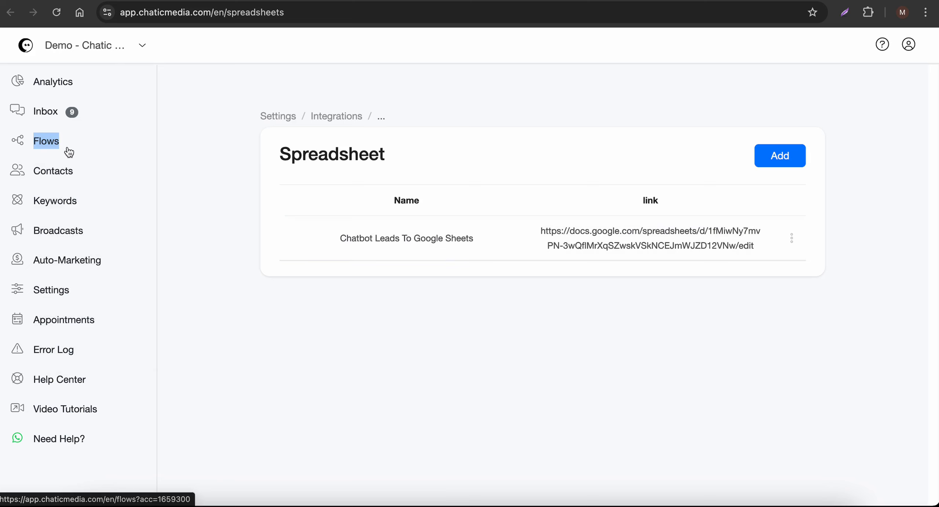
{"action": "left_click", "coordinate": [33, 146]}
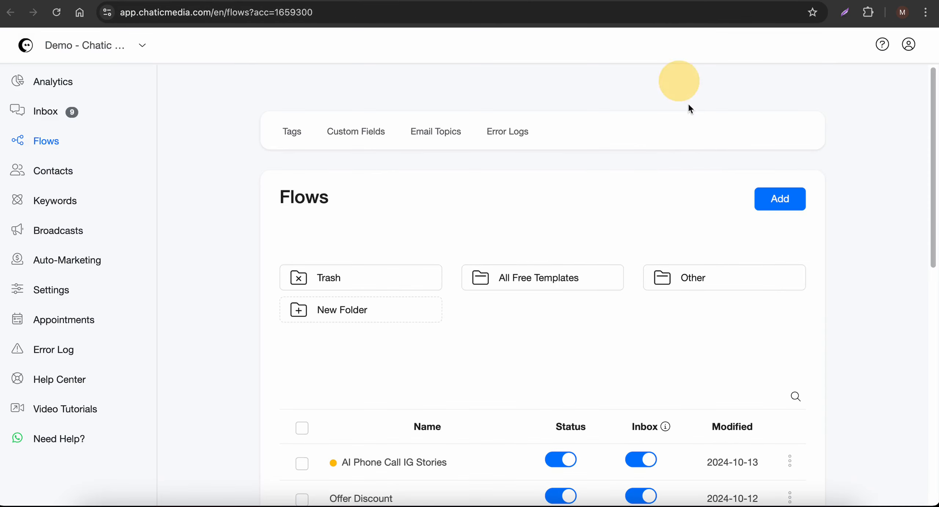
{"action": "left_click", "coordinate": [777, 200]}
{"action": "left_click", "coordinate": [413, 105]}
{"action": "key", "text": "super+v"}
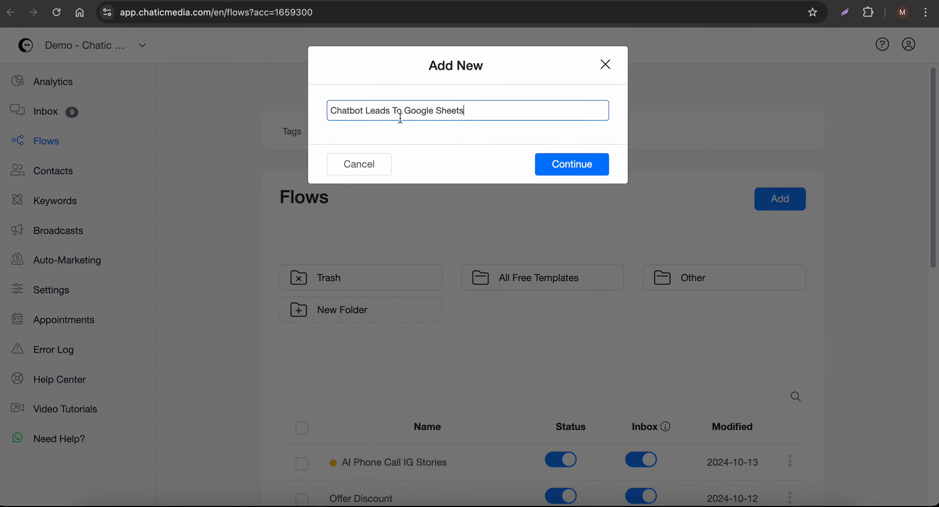
{"action": "left_click", "coordinate": [538, 173]}
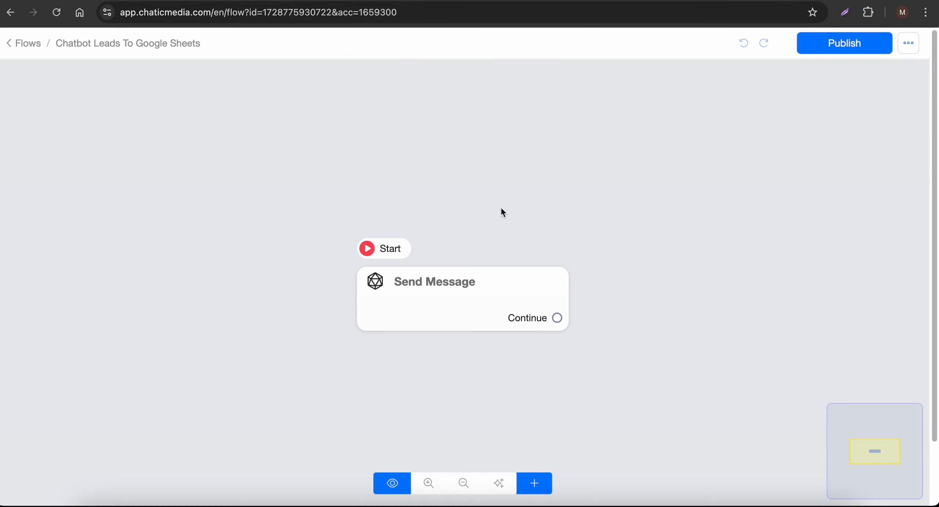
- Move the flow's Send Message step up and left and open its settings
{"action": "left_click", "coordinate": [449, 292]}
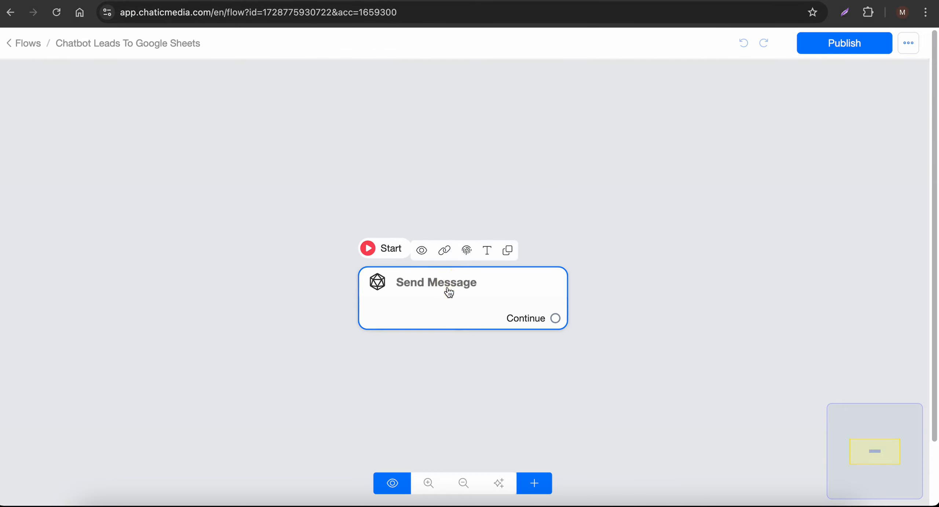
{"action": "left_click", "coordinate": [448, 299]}
{"action": "left_click_drag", "start_coordinate": [472, 306], "coordinate": [393, 194]}
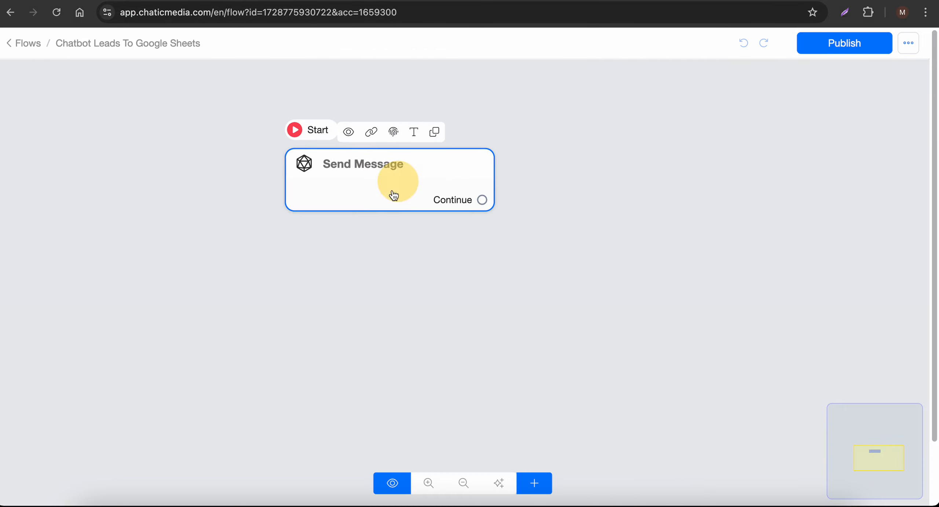
{"action": "left_click", "coordinate": [372, 198]}
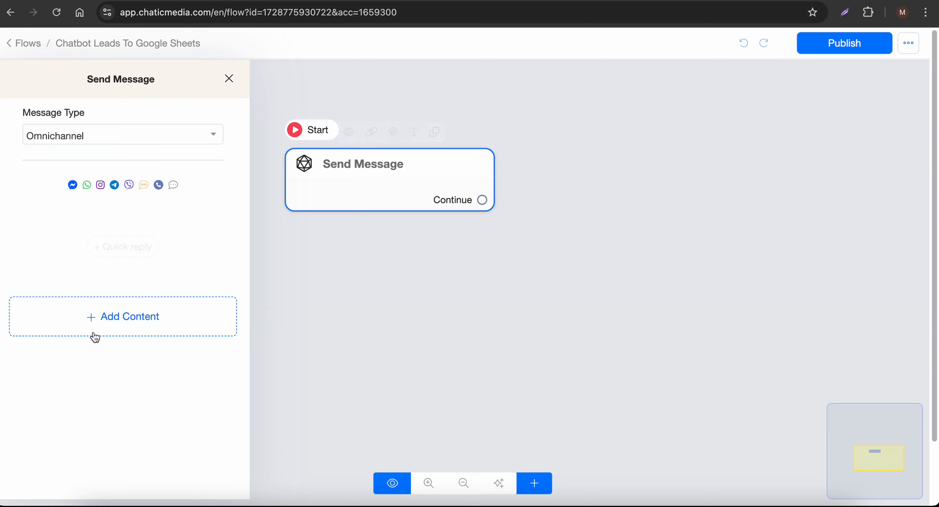
- Add a Get User Data block asking 'What is your full name?'
{"action": "left_click", "coordinate": [142, 324]}
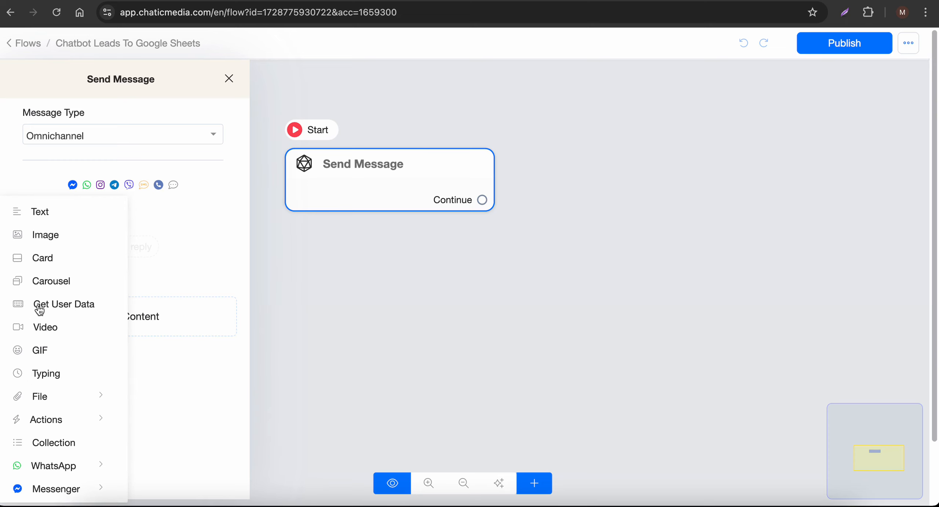
{"action": "left_click", "coordinate": [61, 311]}
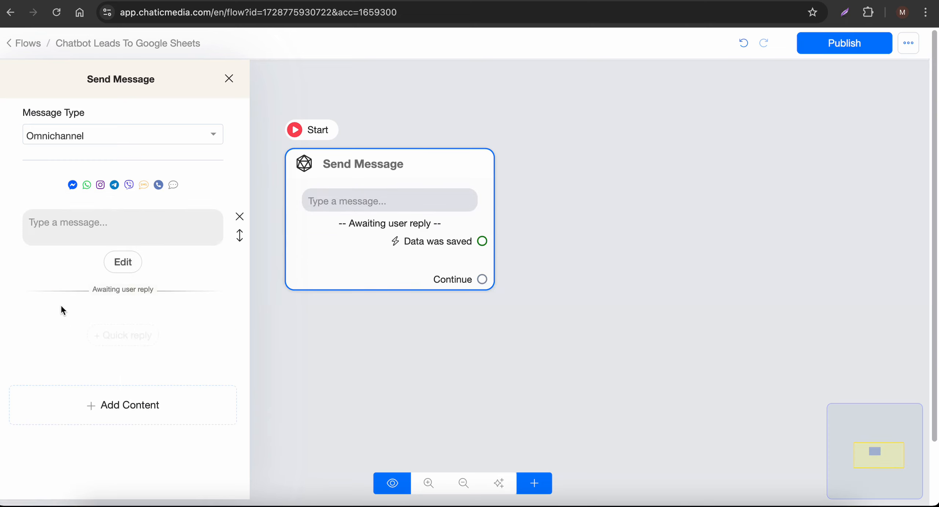
{"action": "left_click", "coordinate": [96, 223]}
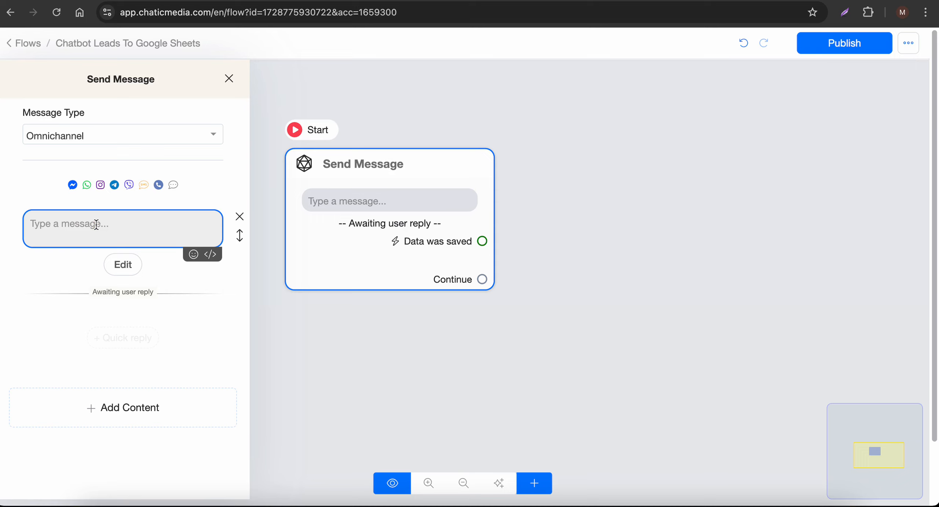
{"action": "type", "text": "What is"}
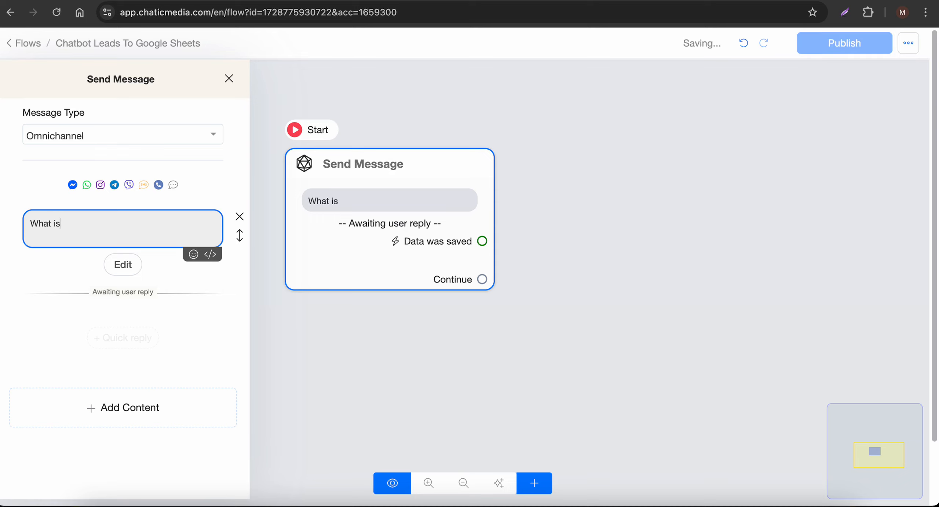
{"action": "type", "text": " your full name?"}
- Save the Text reply to Full Name with no skip label, then link a follow-up message
{"action": "left_click", "coordinate": [123, 265]}
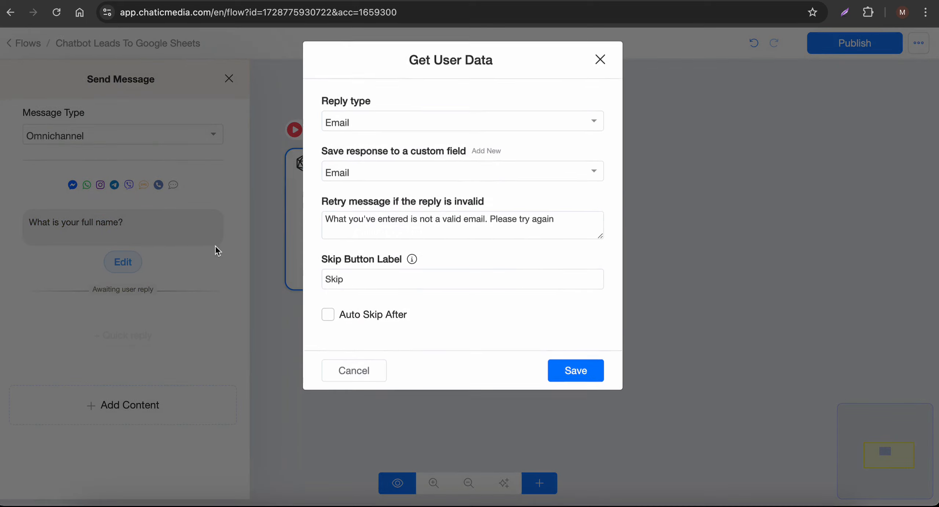
{"action": "left_click", "coordinate": [352, 129]}
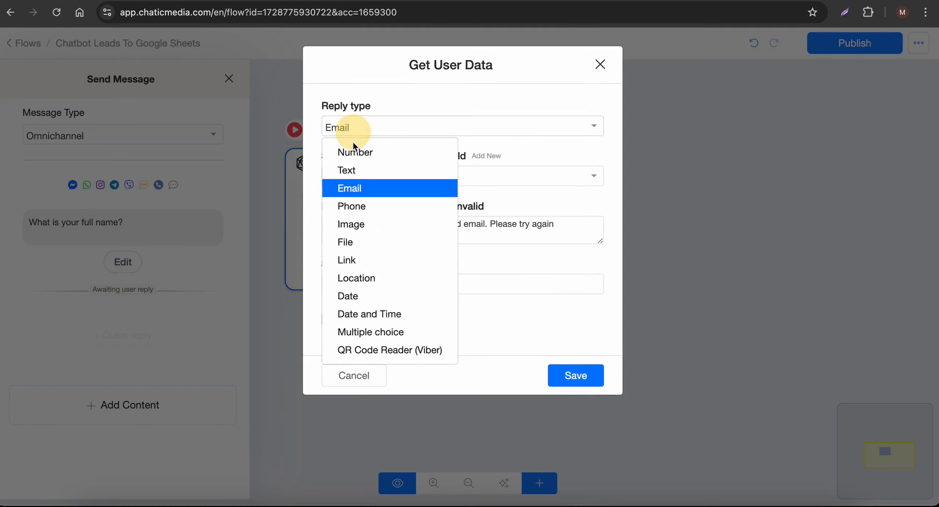
{"action": "left_click", "coordinate": [348, 167]}
{"action": "left_click", "coordinate": [351, 178]}
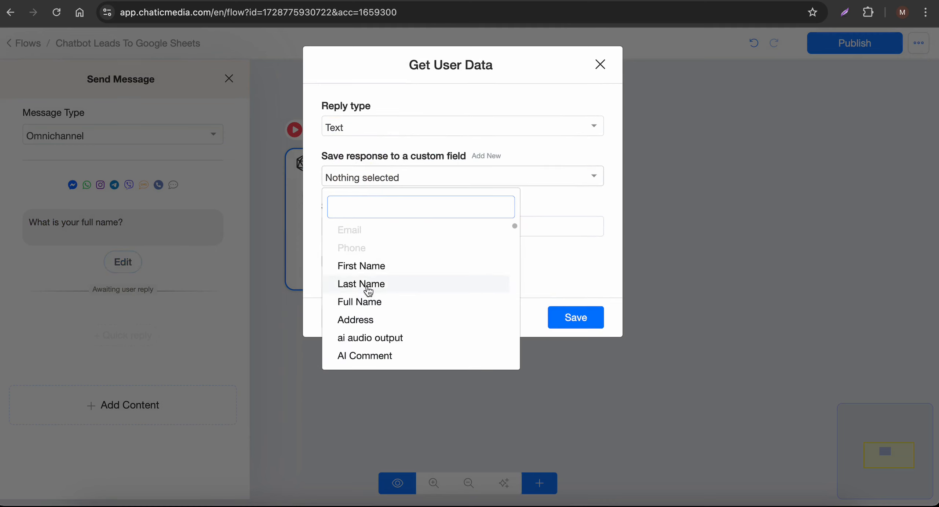
{"action": "left_click", "coordinate": [367, 303]}
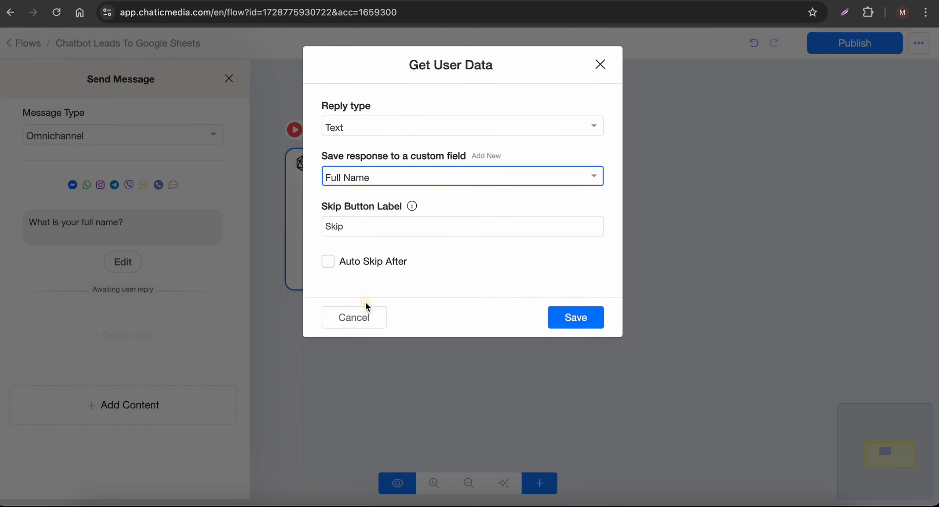
{"action": "double_click", "coordinate": [367, 223]}
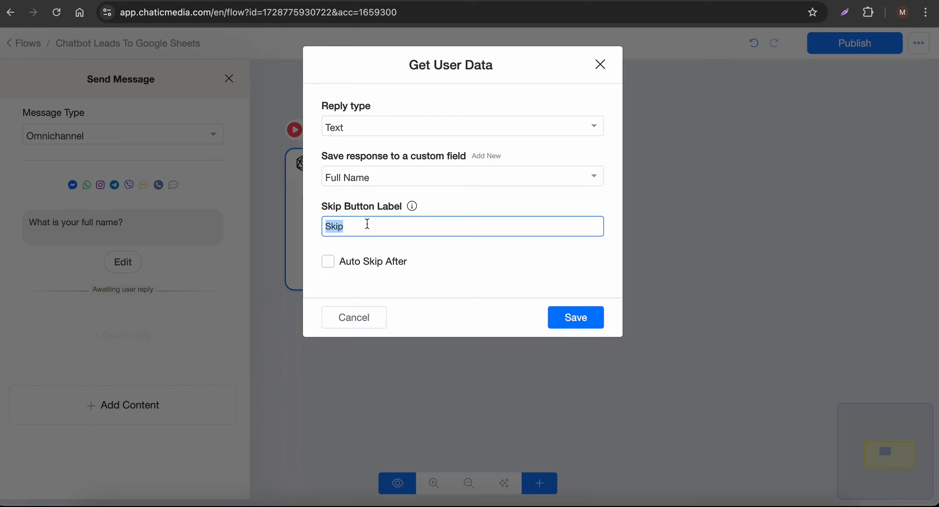
{"action": "key", "text": "BackSpace"}
{"action": "left_click", "coordinate": [576, 317]}
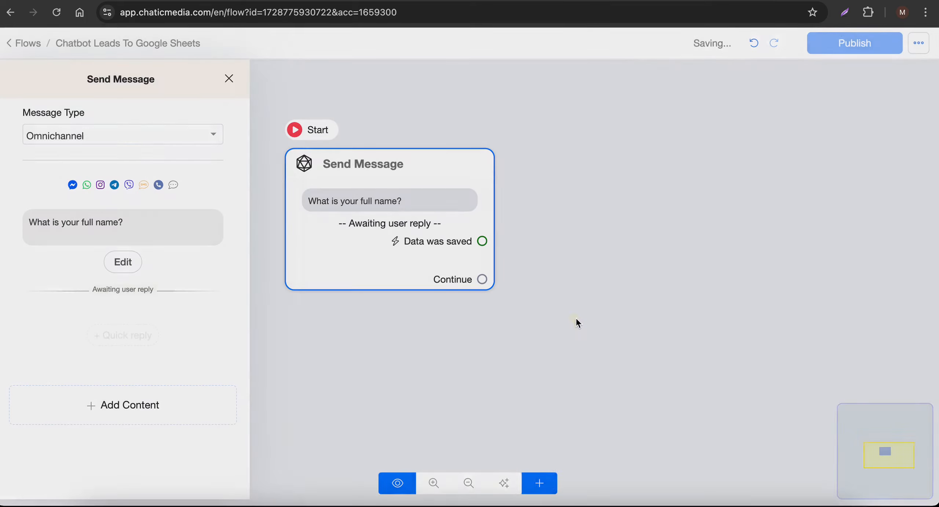
{"action": "left_click_drag", "start_coordinate": [404, 232], "coordinate": [216, 267]}
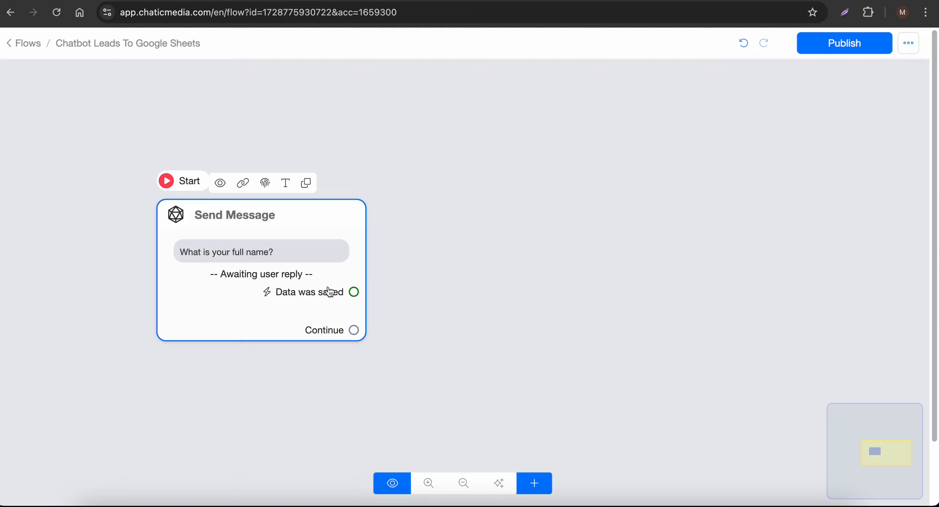
{"action": "left_click_drag", "start_coordinate": [353, 292], "coordinate": [550, 191]}
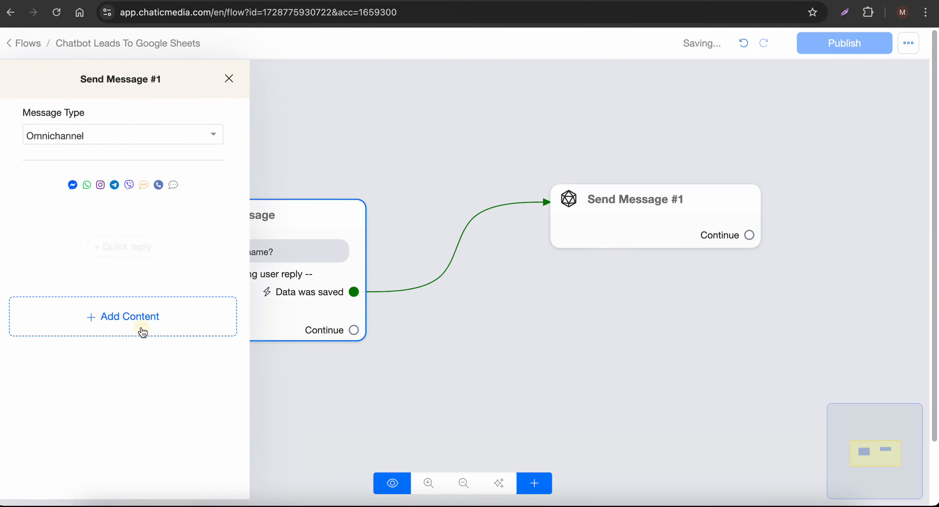
- Add a Get User Data block to Send Message #1 with the skip label removed
{"action": "left_click", "coordinate": [140, 328]}
{"action": "left_click", "coordinate": [66, 305]}
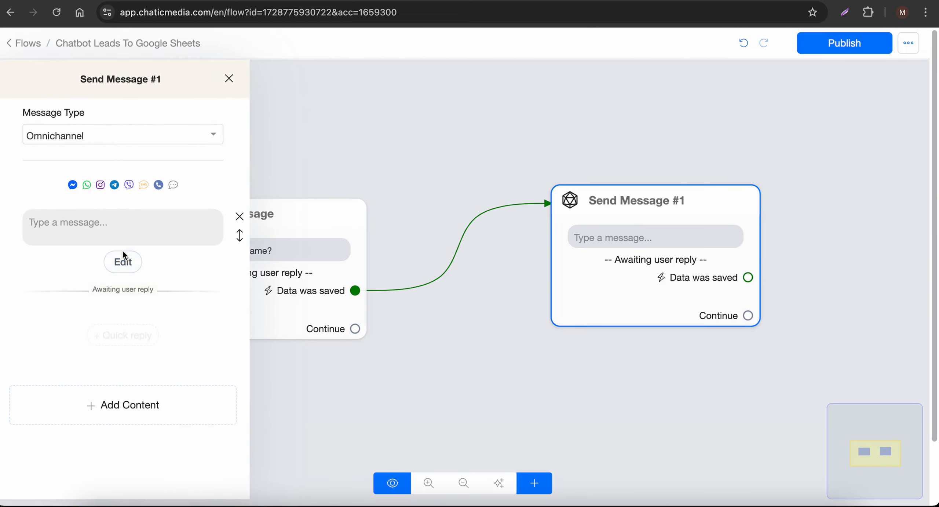
{"action": "left_click", "coordinate": [123, 262]}
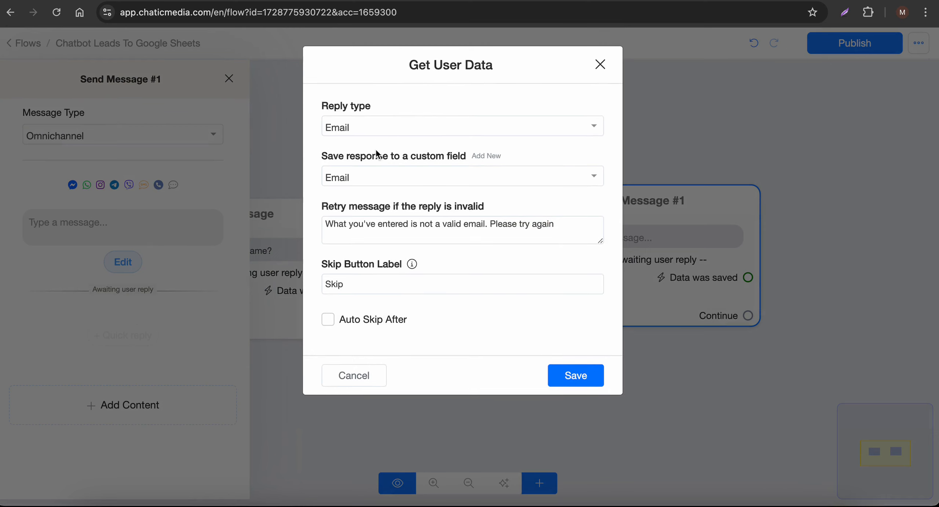
{"action": "double_click", "coordinate": [356, 284]}
{"action": "key", "text": "BackSpace"}
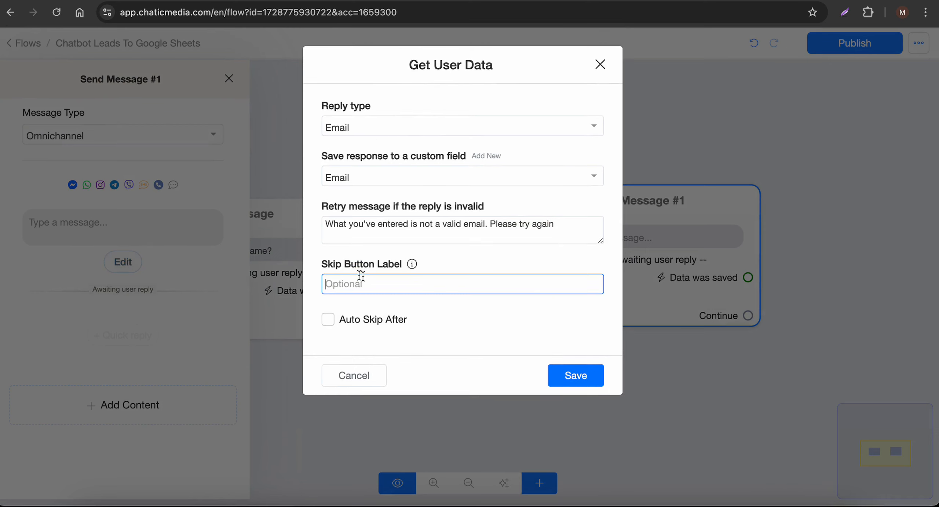
{"action": "left_click", "coordinate": [576, 375]}
- Write the message 'Thanks, {{full_name}}! Now, please edit your email' and shift the node left
{"action": "left_click", "coordinate": [110, 239]}
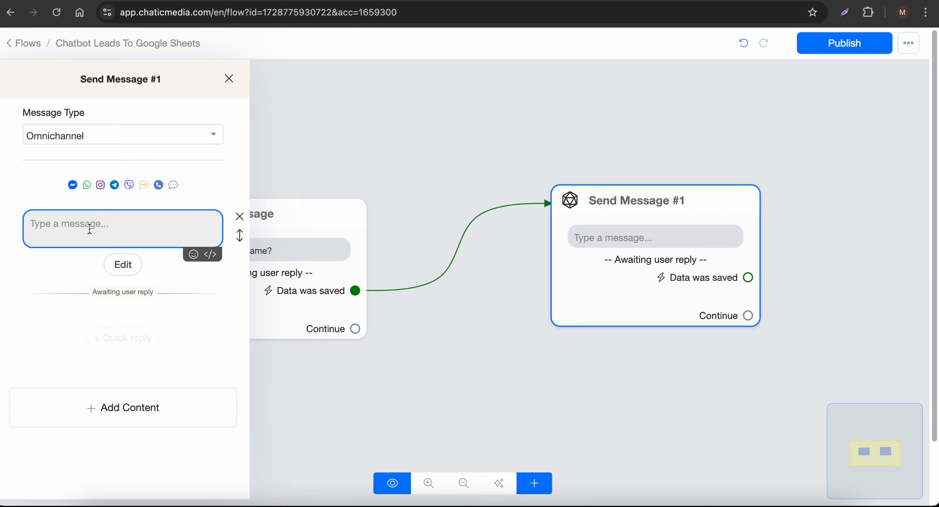
{"action": "type", "text": "Thanks"}
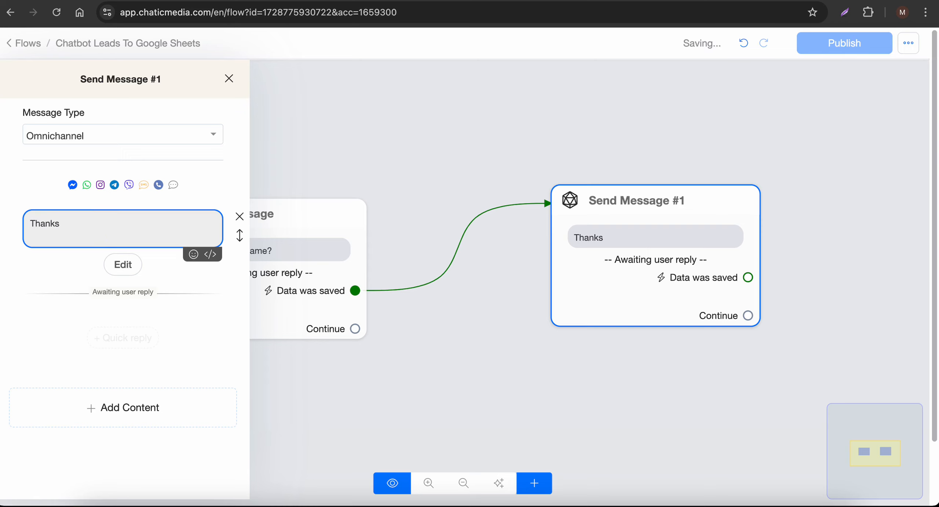
{"action": "type", "text": ", {"}
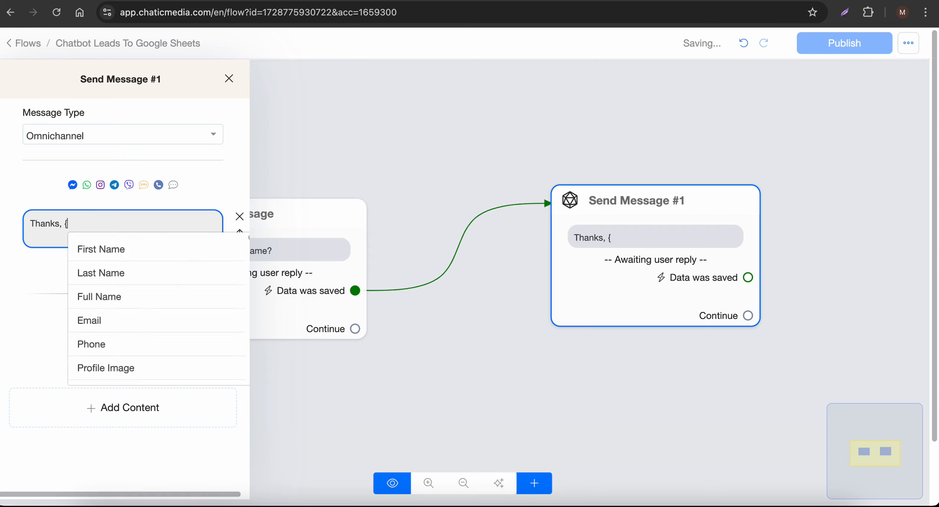
{"action": "left_click", "coordinate": [98, 297]}
{"action": "type", "text": "!"}
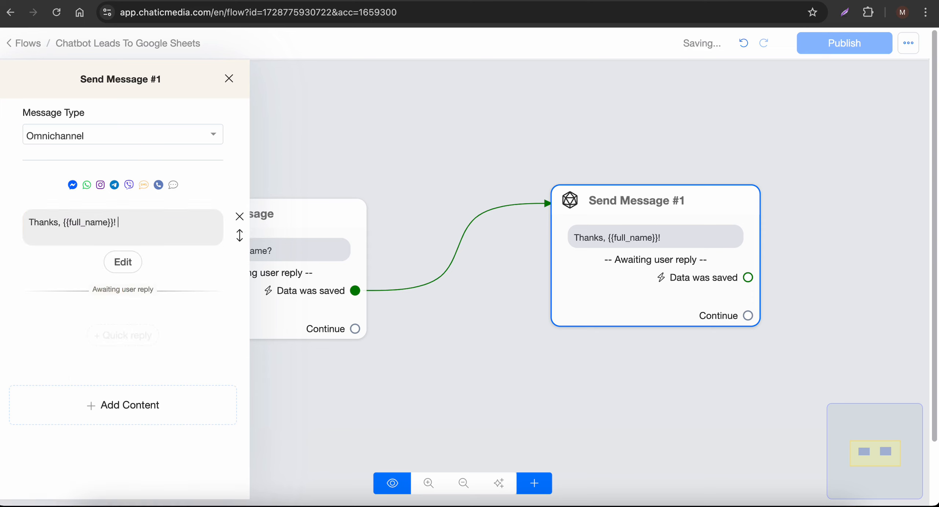
{"action": "key", "text": "F5"}
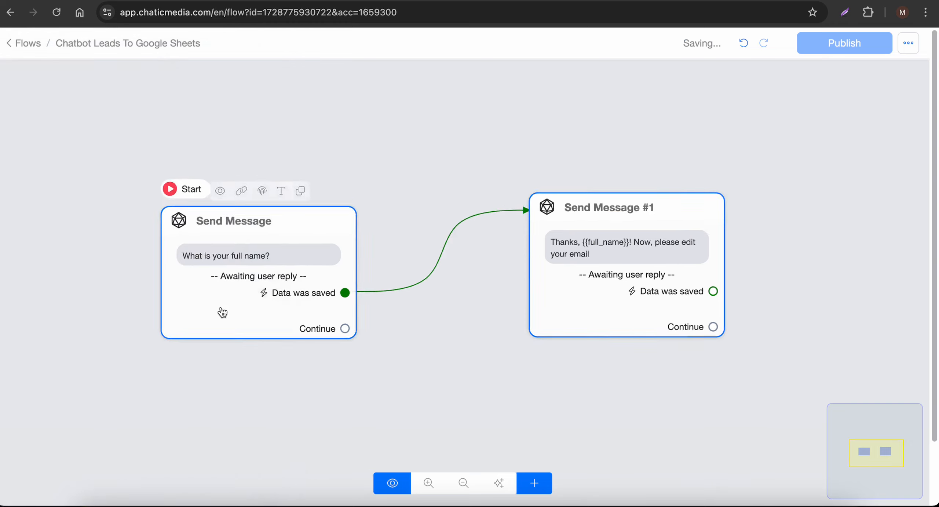
{"action": "scroll", "coordinate": [245, 309], "scroll_direction": "down", "scroll_amount": 3}
{"action": "left_click_drag", "start_coordinate": [507, 293], "coordinate": [443, 297]}
{"action": "left_click_drag", "start_coordinate": [681, 278], "coordinate": [514, 277]}
{"action": "scroll", "coordinate": [247, 287], "scroll_direction": "up", "scroll_amount": 3}
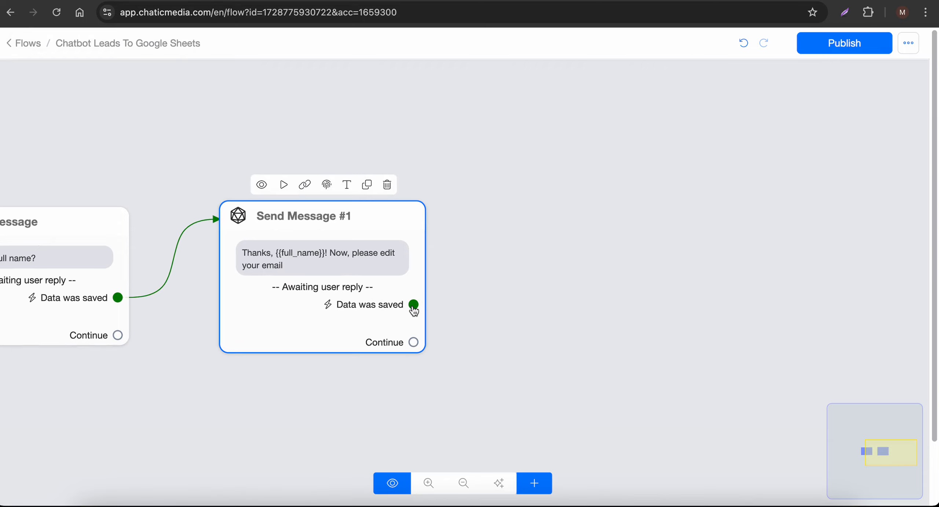
- Link a new message after the email step that collects a Phone reply without a skip label
{"action": "left_click_drag", "start_coordinate": [413, 310], "coordinate": [554, 203]}
{"action": "left_click", "coordinate": [210, 320]}
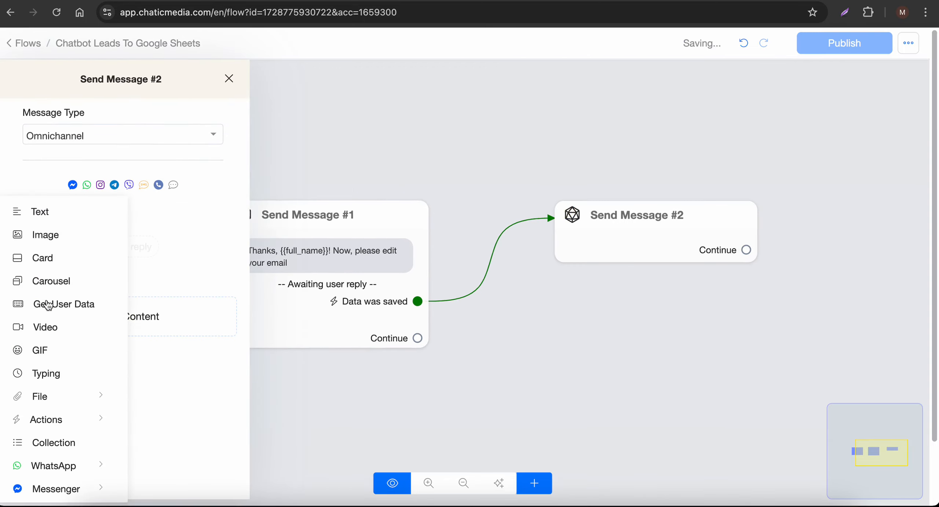
{"action": "left_click", "coordinate": [49, 305]}
{"action": "left_click", "coordinate": [123, 261]}
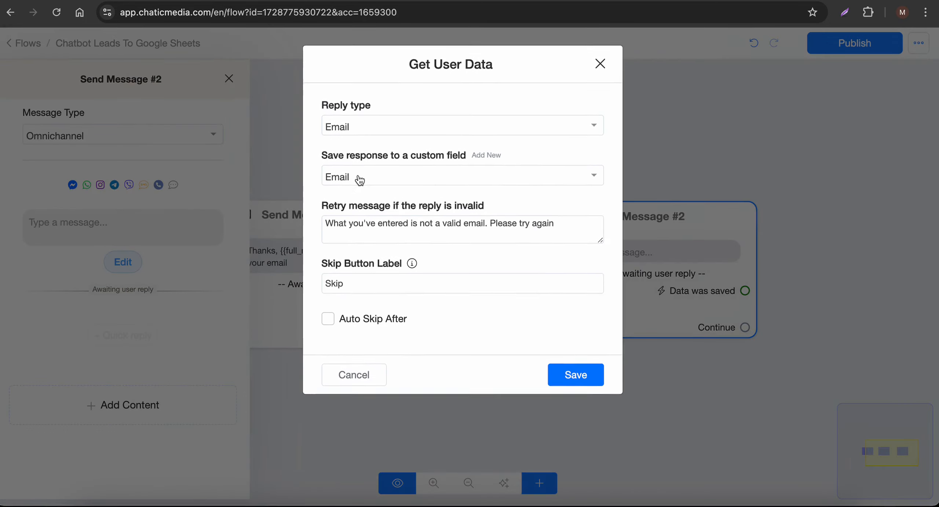
{"action": "left_click", "coordinate": [374, 129]}
{"action": "left_click", "coordinate": [352, 206]}
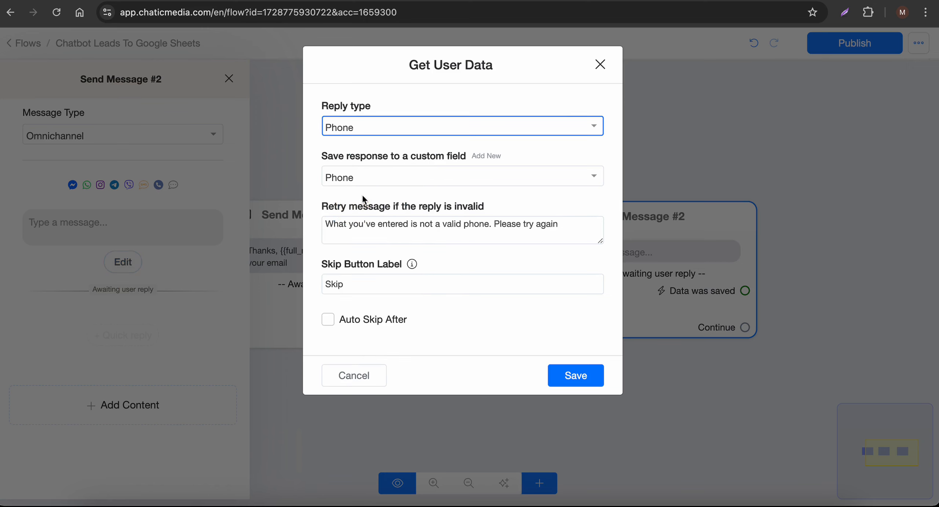
{"action": "double_click", "coordinate": [365, 287]}
{"action": "key", "text": "BackSpace"}
{"action": "left_click", "coordinate": [588, 381]}
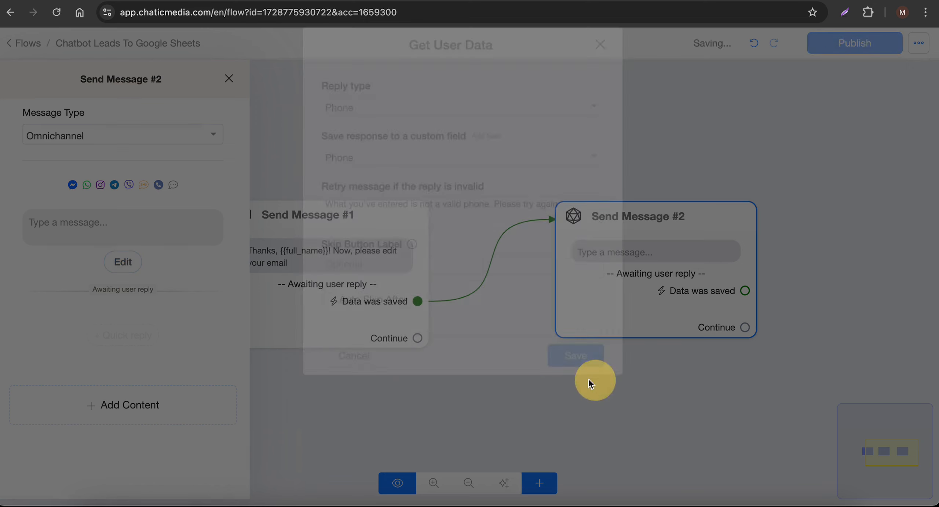
- Write the question 'Finally, what is your phone number?'
{"action": "left_click", "coordinate": [71, 225]}
{"action": "type", "text": "Fu"}
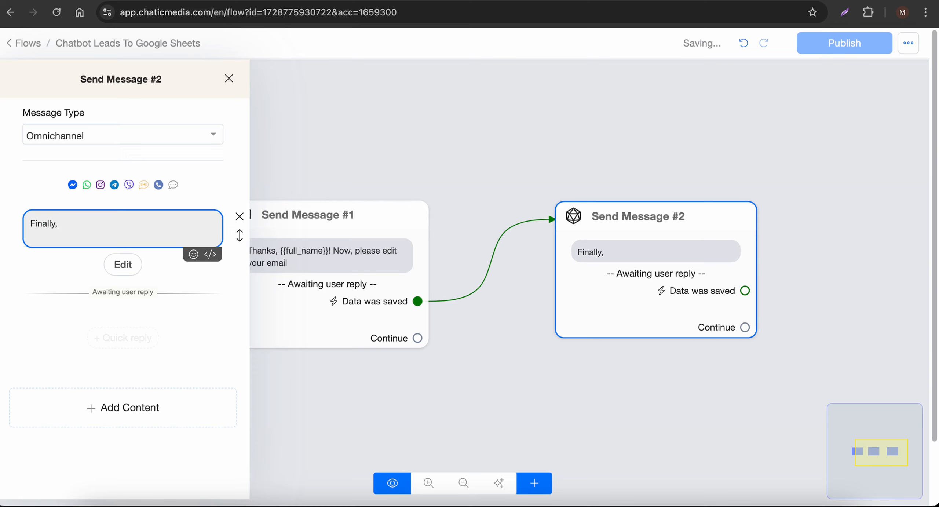
{"action": "type", "text": "nally, what is your phone?"}
{"action": "key", "text": "BackSpace"}
{"action": "type", "text": "number?"}
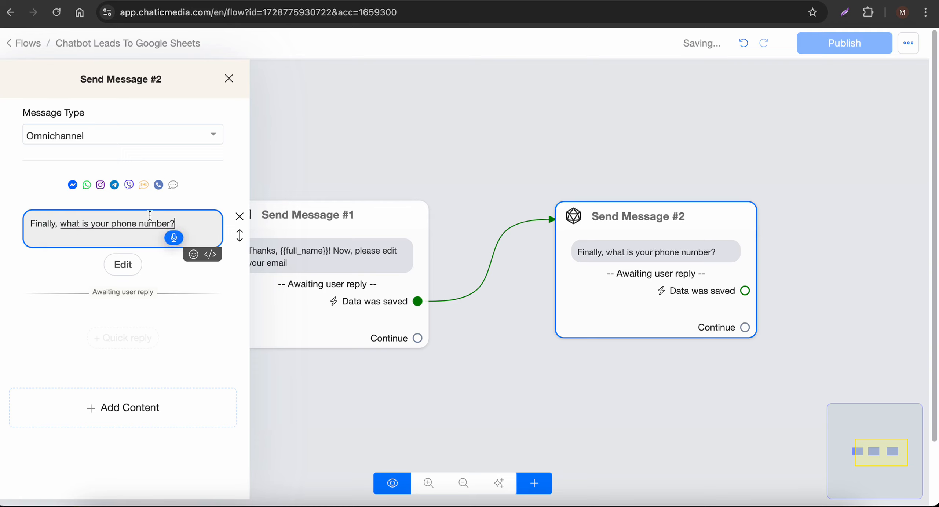
{"action": "left_click", "coordinate": [376, 162]}
- Add Send Message #3 after the phone question with the text 'Thanks you're all set!!!'
{"action": "mouse_move", "coordinate": [367, 245]}
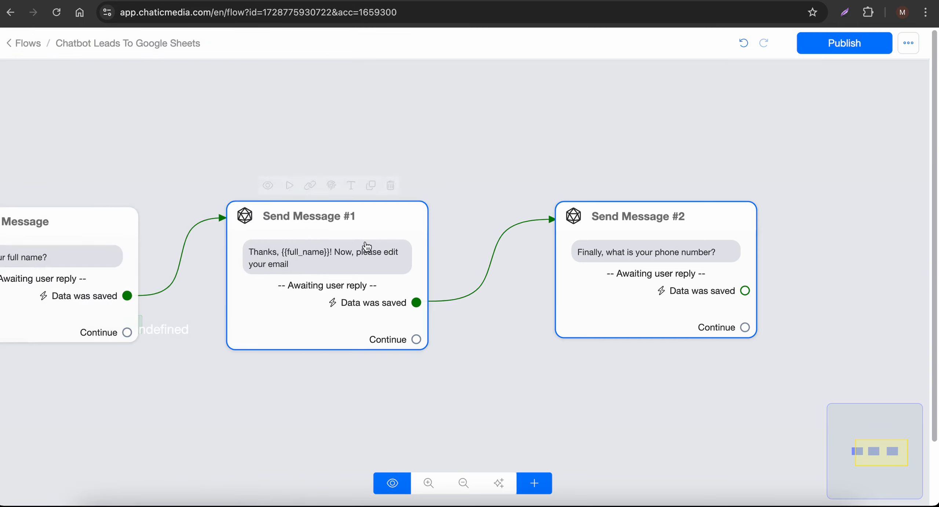
{"action": "scroll", "coordinate": [132, 267], "scroll_direction": "up", "scroll_amount": 3}
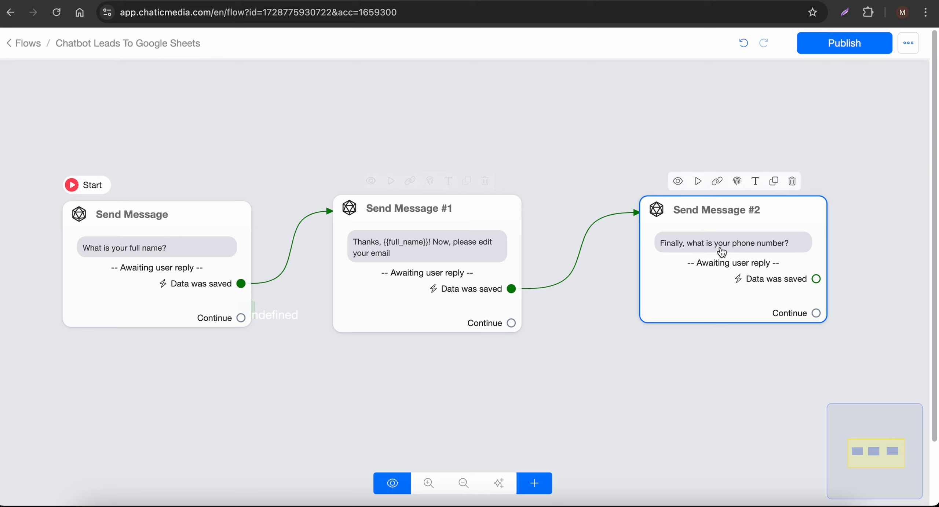
{"action": "scroll", "coordinate": [214, 238], "scroll_direction": "down", "scroll_amount": 3}
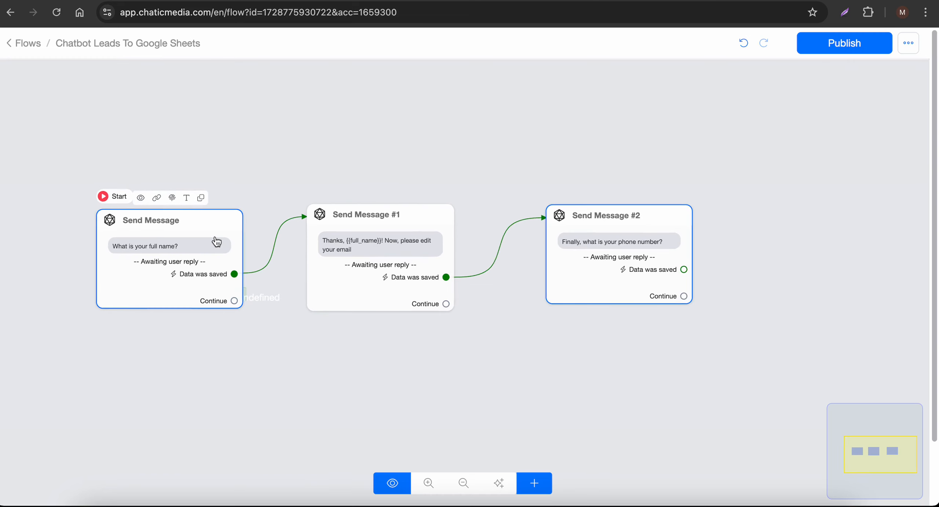
{"action": "scroll", "coordinate": [215, 286], "scroll_direction": "up", "scroll_amount": 3}
{"action": "scroll", "coordinate": [217, 291], "scroll_direction": "up", "scroll_amount": 1}
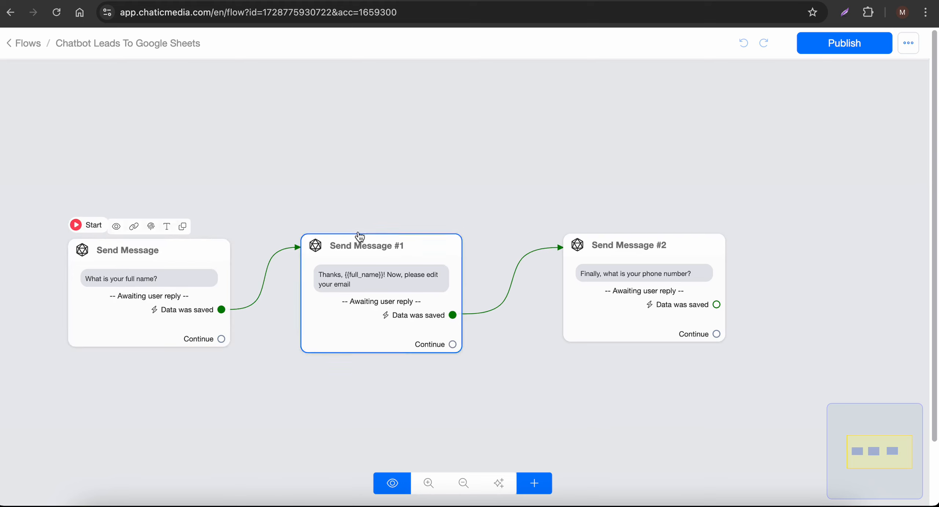
{"action": "left_click", "coordinate": [525, 203]}
{"action": "left_click_drag", "start_coordinate": [525, 203], "coordinate": [341, 190]}
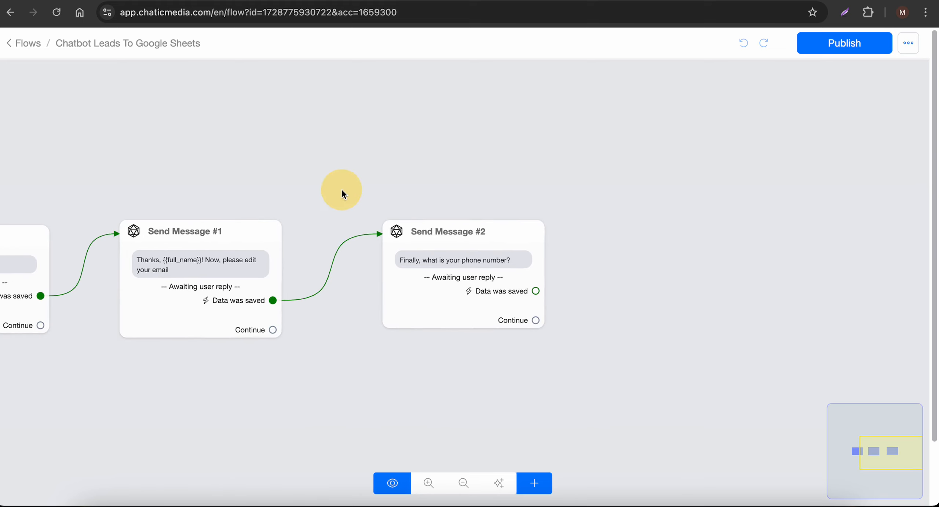
{"action": "scroll", "coordinate": [512, 321], "scroll_direction": "up", "scroll_amount": 3}
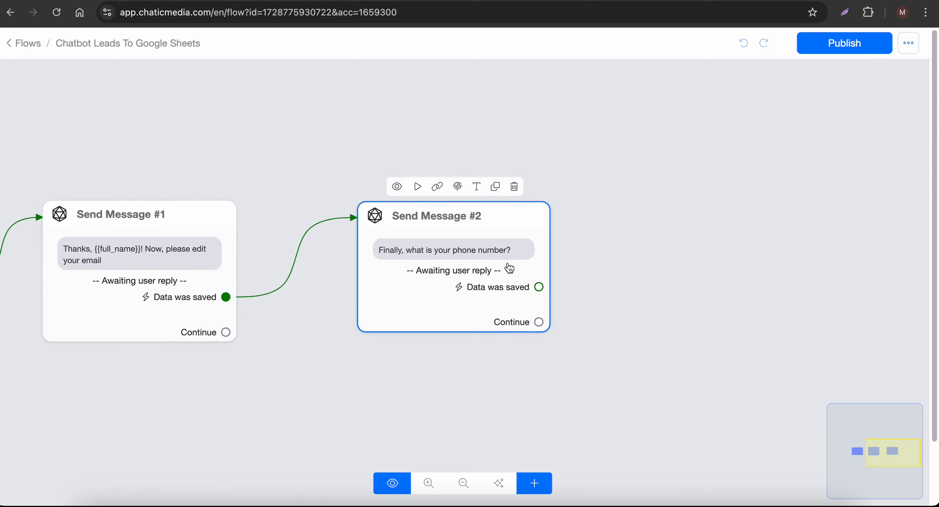
{"action": "left_click_drag", "start_coordinate": [539, 286], "coordinate": [664, 199]}
{"action": "left_click", "coordinate": [132, 314]}
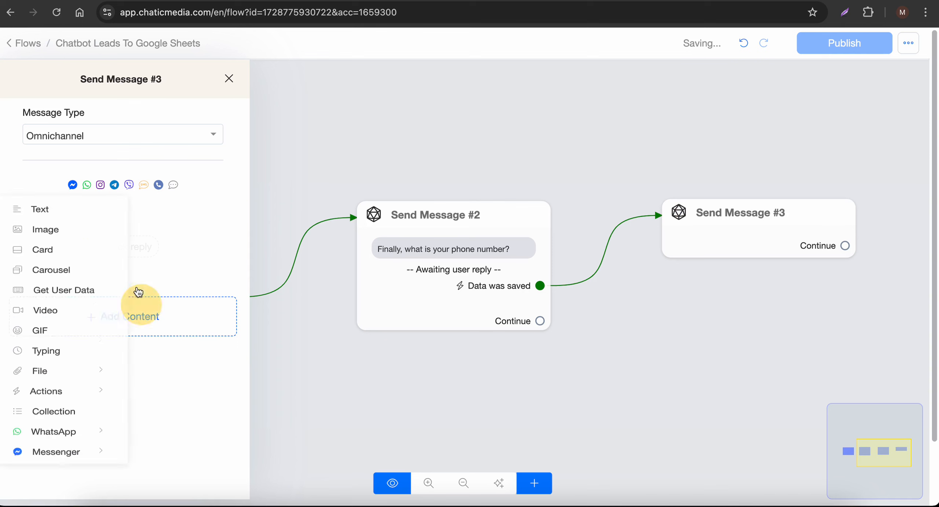
{"action": "left_click", "coordinate": [42, 214]}
{"action": "left_click", "coordinate": [99, 233]}
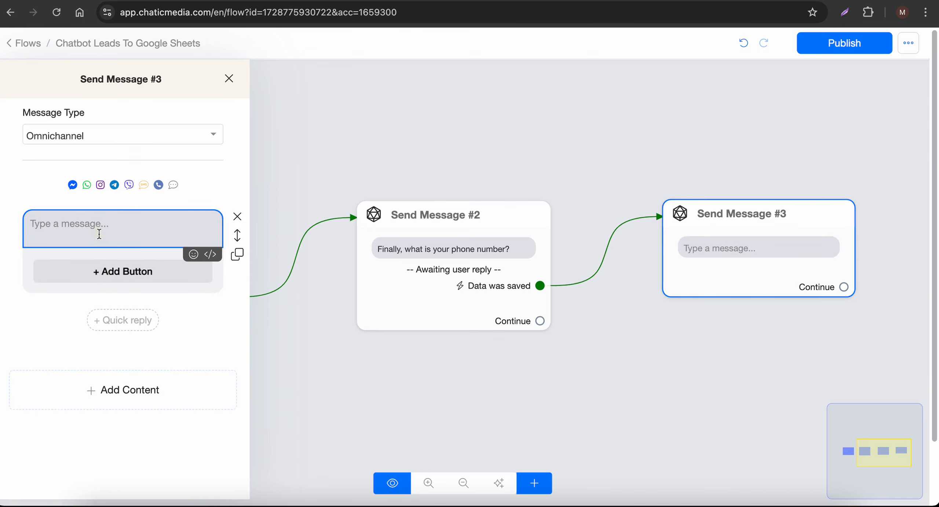
{"action": "type", "text": "Thanks you"}
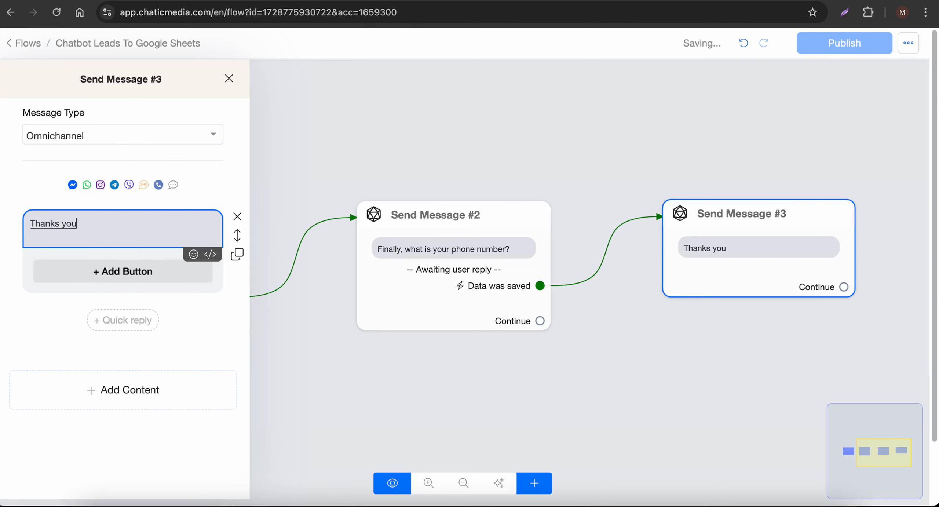
{"action": "type", "text": "'re all set!!!"}
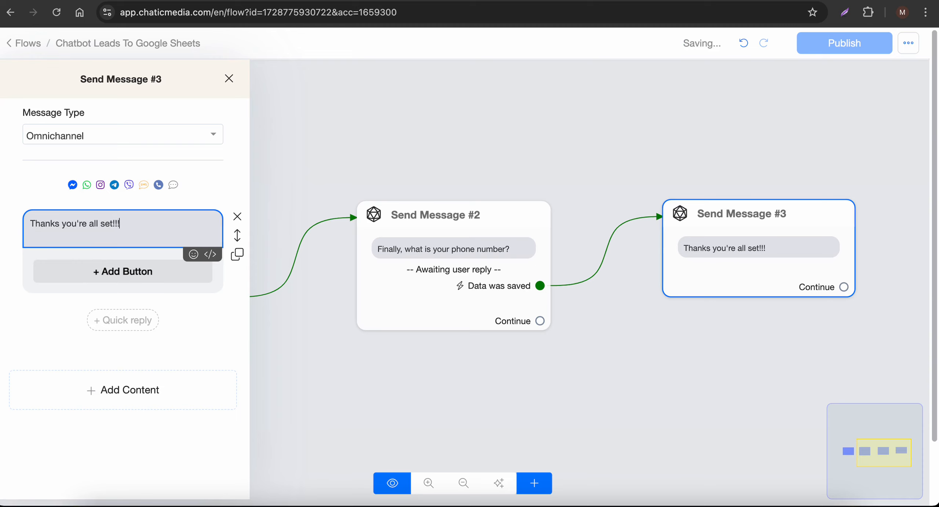
{"action": "left_click", "coordinate": [592, 150]}
- Select Send Message #3 and bring up the list of step types to add
{"action": "left_click", "coordinate": [457, 269]}
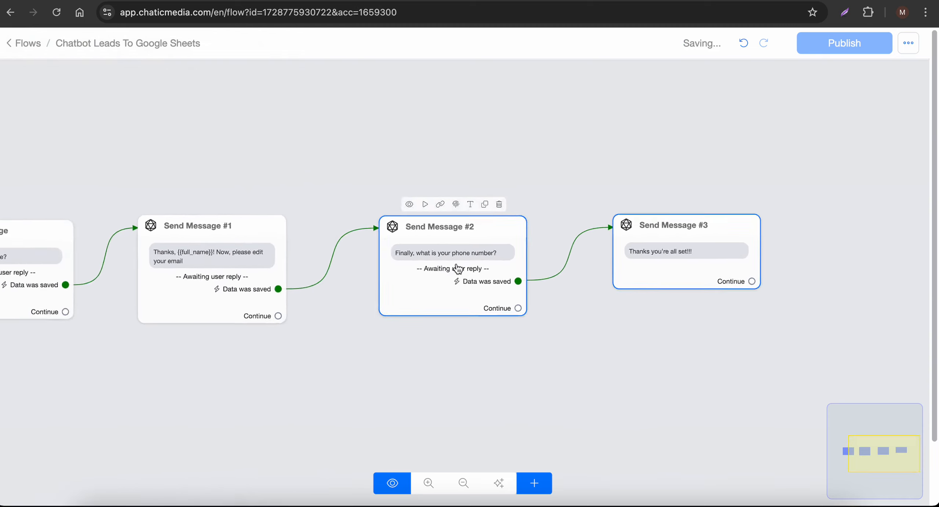
{"action": "left_click", "coordinate": [492, 278]}
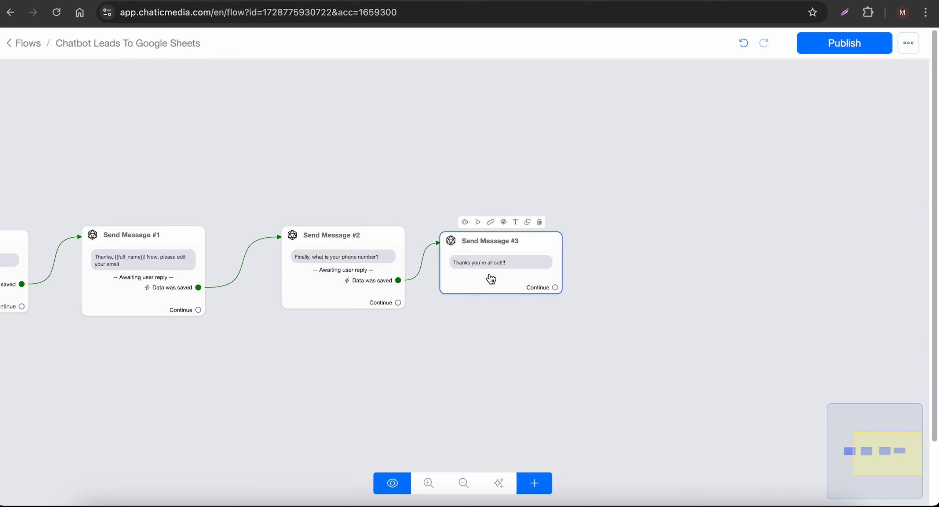
{"action": "left_click", "coordinate": [534, 483]}
- Add an Actions step containing a Google Sheets action
{"action": "left_click", "coordinate": [570, 320]}
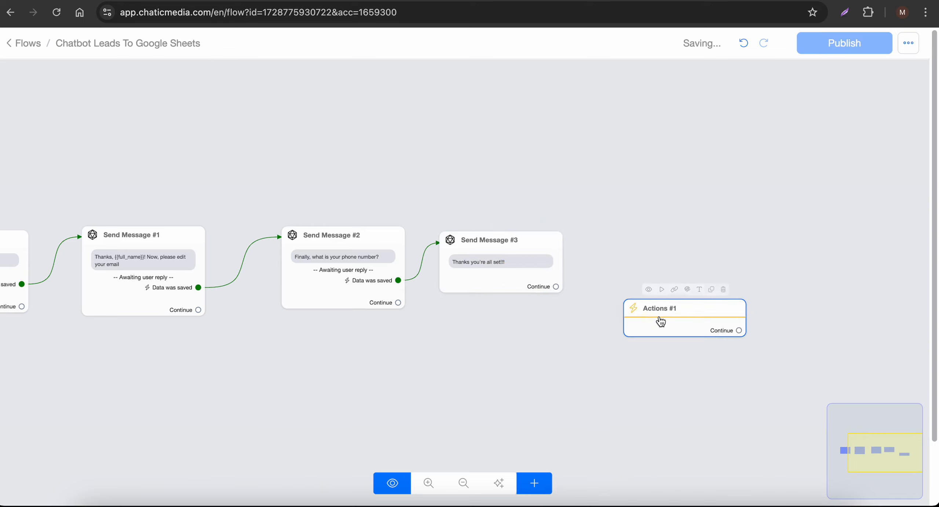
{"action": "left_click", "coordinate": [661, 321]}
{"action": "left_click", "coordinate": [121, 201]}
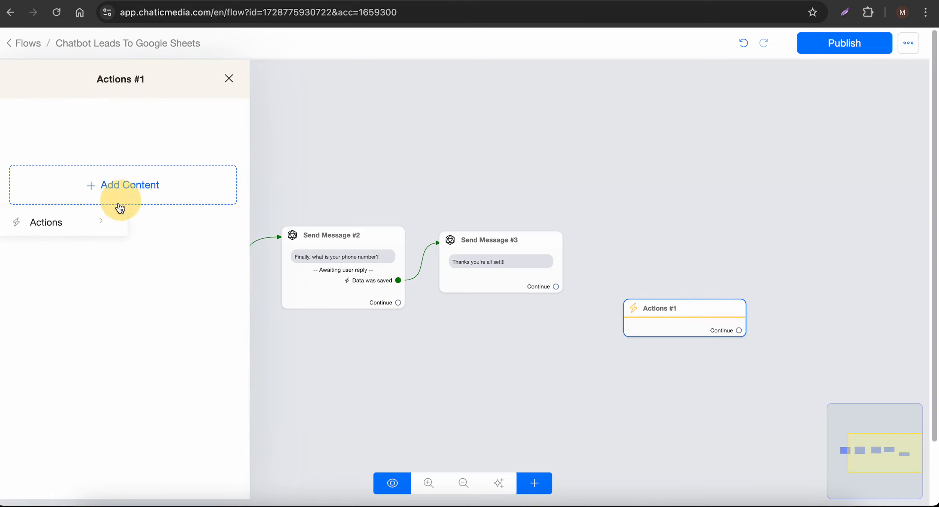
{"action": "left_click", "coordinate": [94, 233]}
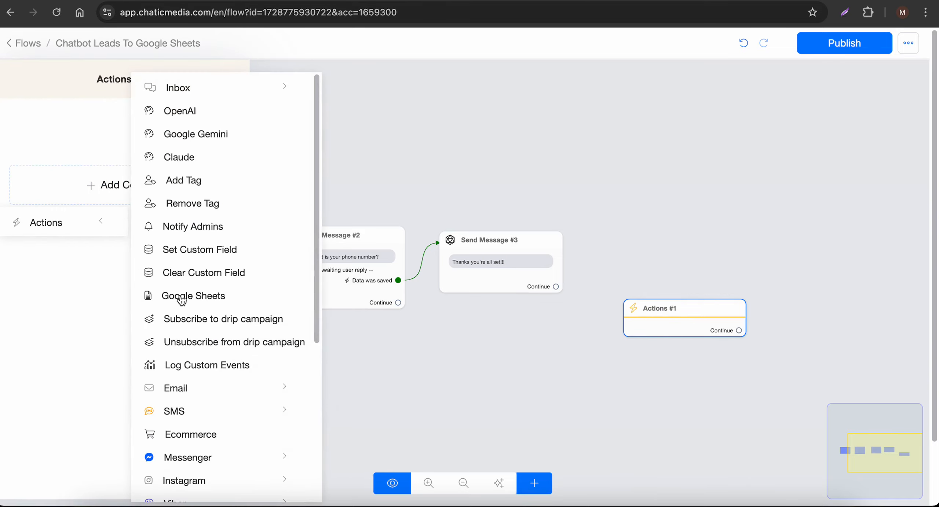
{"action": "left_click", "coordinate": [181, 300]}
{"action": "left_click", "coordinate": [130, 139]}
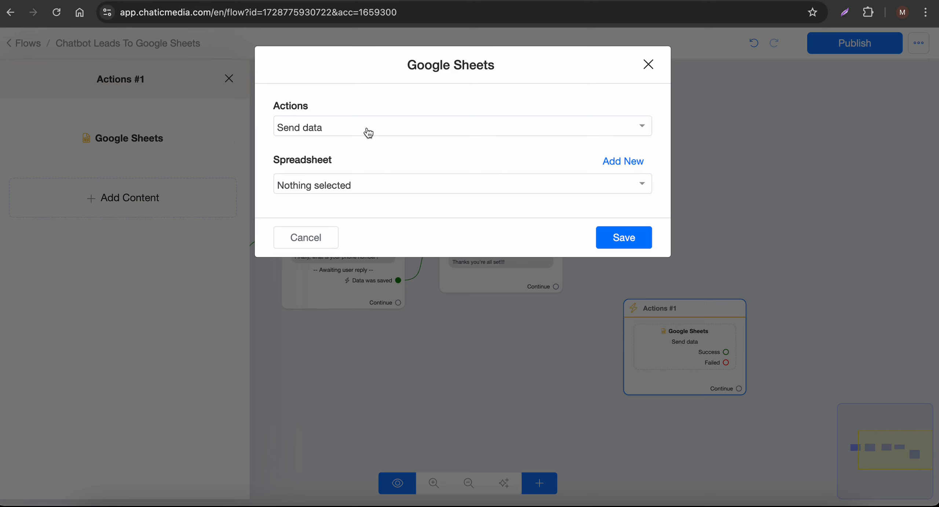
- Set the action to Send data on the Chatbot Leads To Google Sheets spreadsheet, leads worksheet
{"action": "left_click", "coordinate": [368, 133]}
{"action": "left_click", "coordinate": [300, 134]}
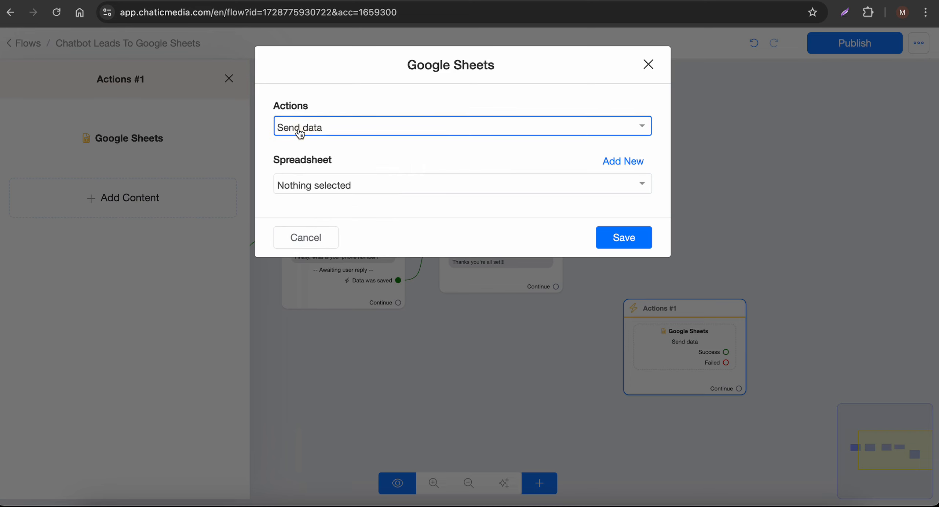
{"action": "left_click", "coordinate": [318, 133]}
{"action": "left_click", "coordinate": [326, 152]}
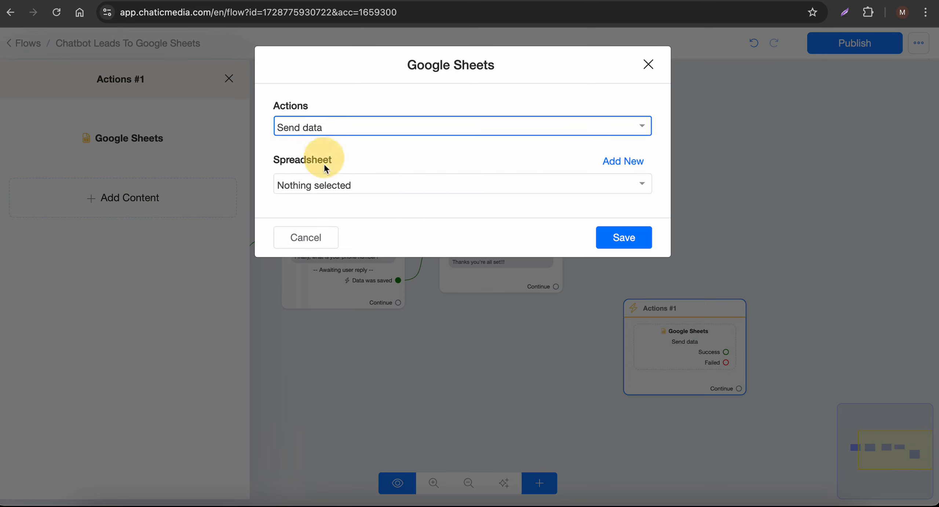
{"action": "left_click", "coordinate": [328, 186]}
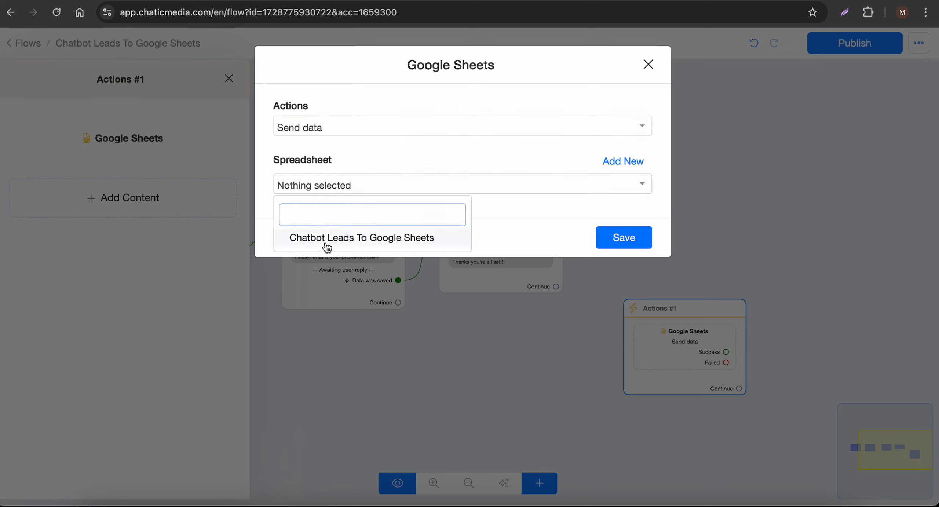
{"action": "left_click", "coordinate": [374, 245]}
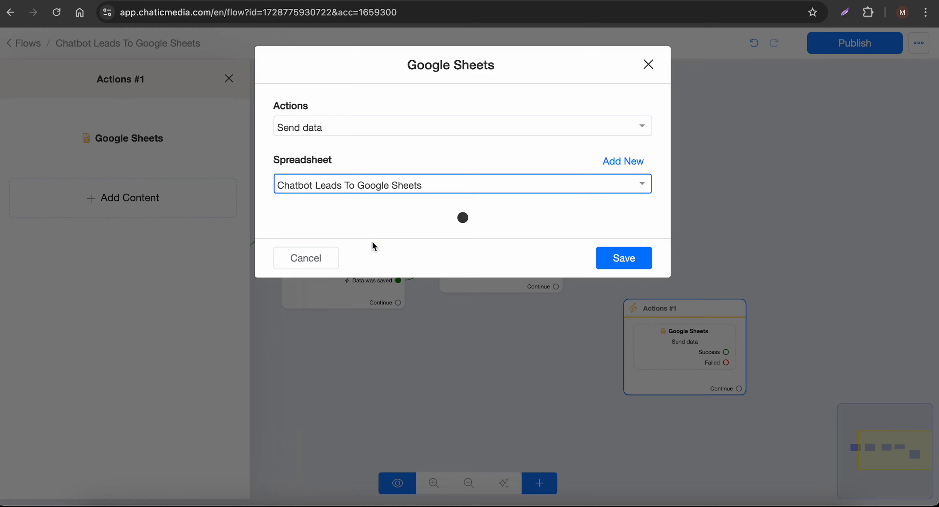
{"action": "left_click", "coordinate": [376, 241]}
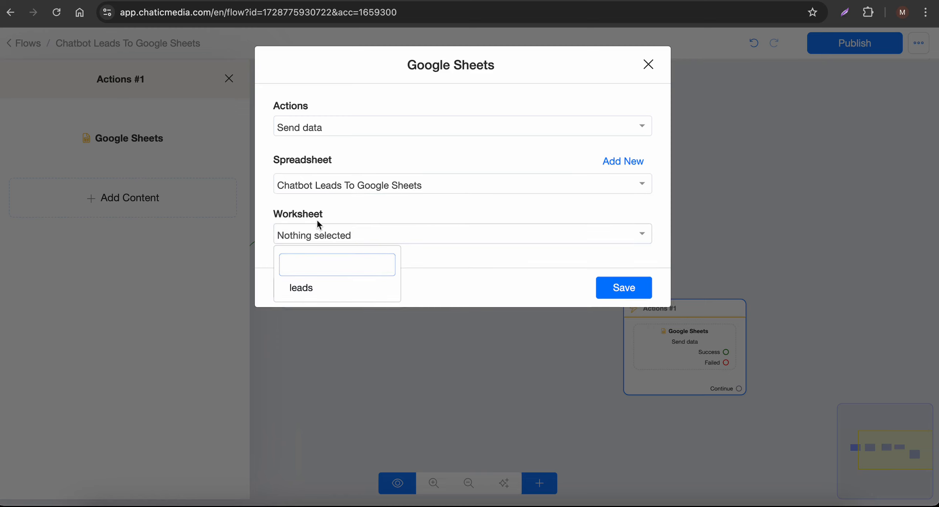
{"action": "left_click", "coordinate": [313, 285]}
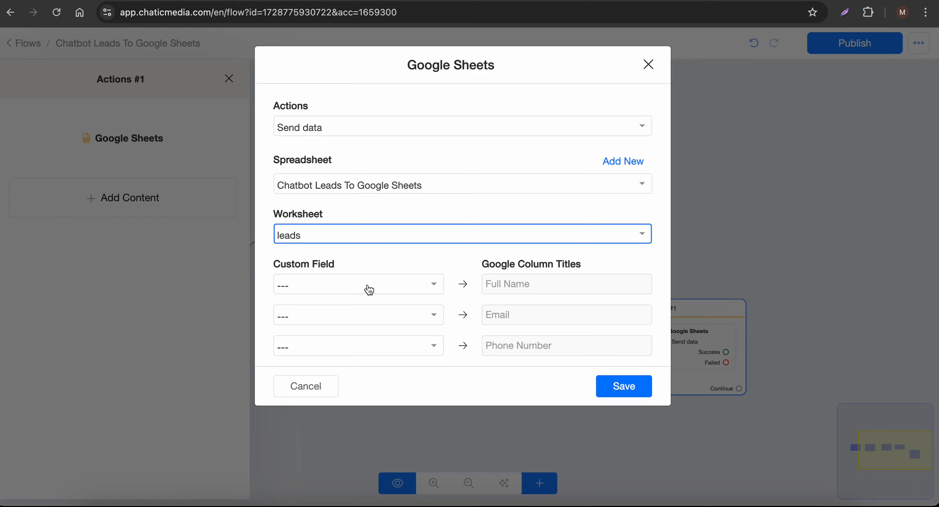
{"action": "left_click_drag", "start_coordinate": [281, 265], "coordinate": [348, 264]}
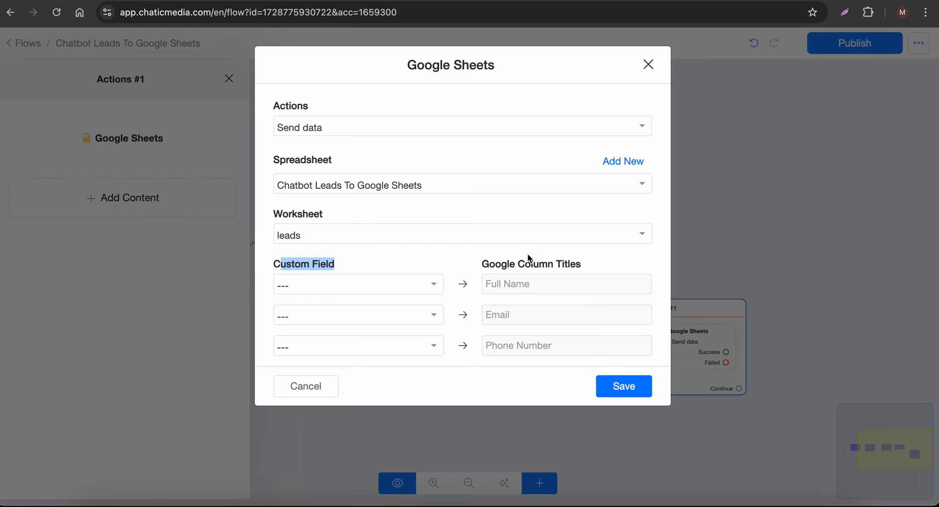
- Map Full Name, Email and Phone to the Full Name, Email and Phone Number columns and save
{"action": "left_click", "coordinate": [348, 290]}
{"action": "left_click", "coordinate": [332, 393]}
{"action": "left_click", "coordinate": [347, 316]}
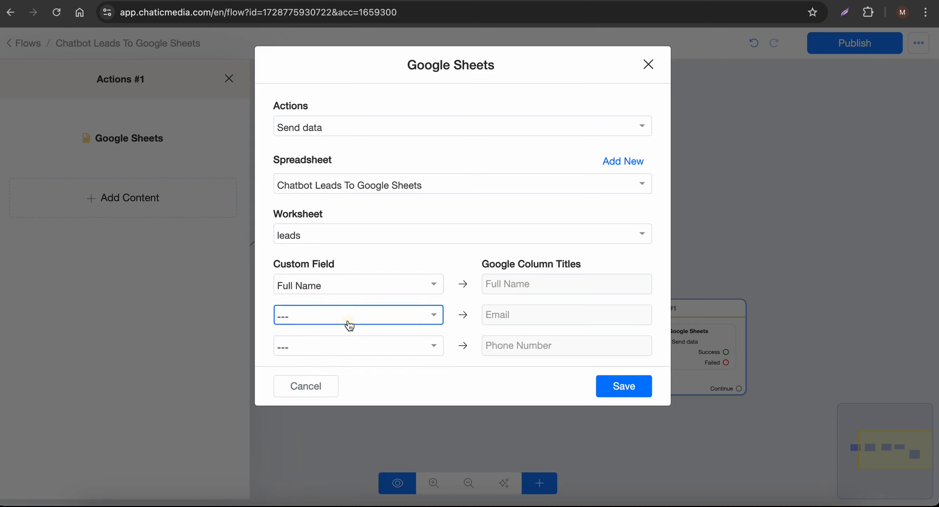
{"action": "left_click", "coordinate": [330, 242]}
{"action": "left_click", "coordinate": [332, 349]}
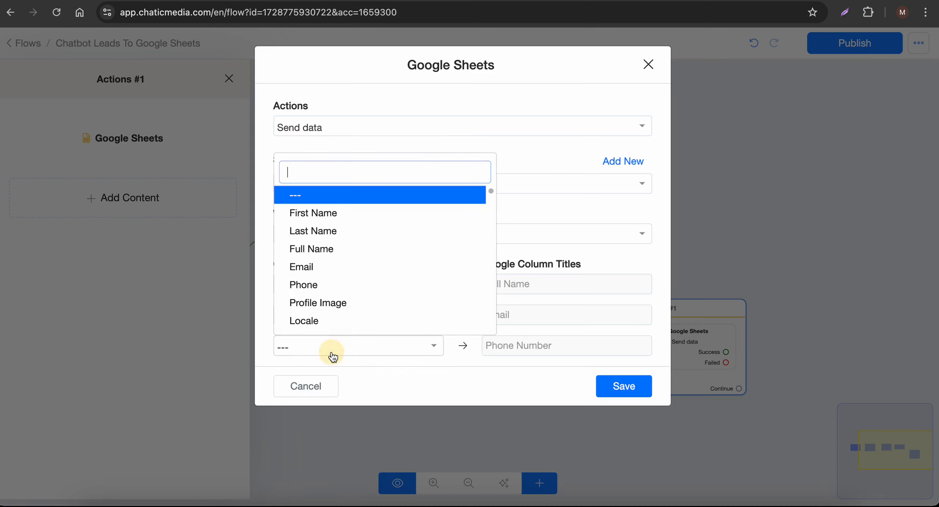
{"action": "left_click", "coordinate": [326, 290]}
{"action": "left_click", "coordinate": [601, 383]}
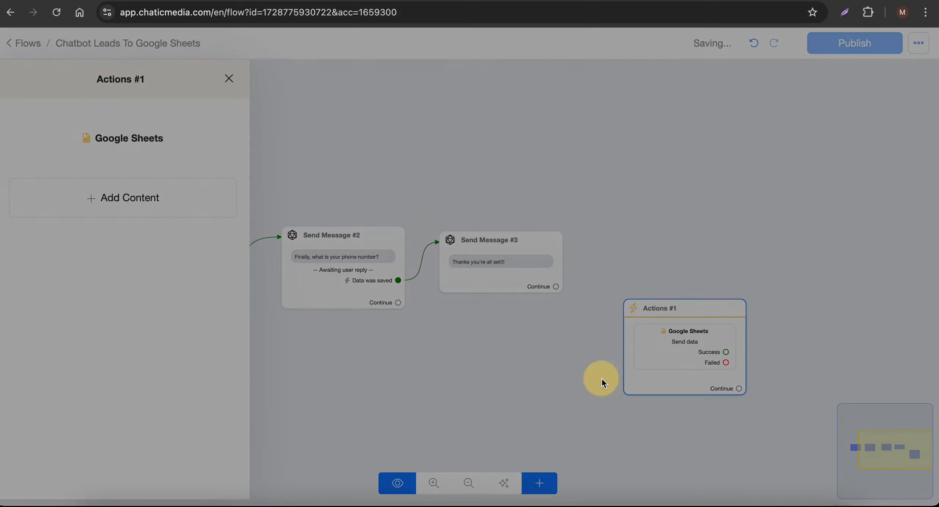
- Connect Send Message #3 to Actions #1 and align Actions #1 with the messages
{"action": "left_click_drag", "start_coordinate": [556, 288], "coordinate": [726, 357]}
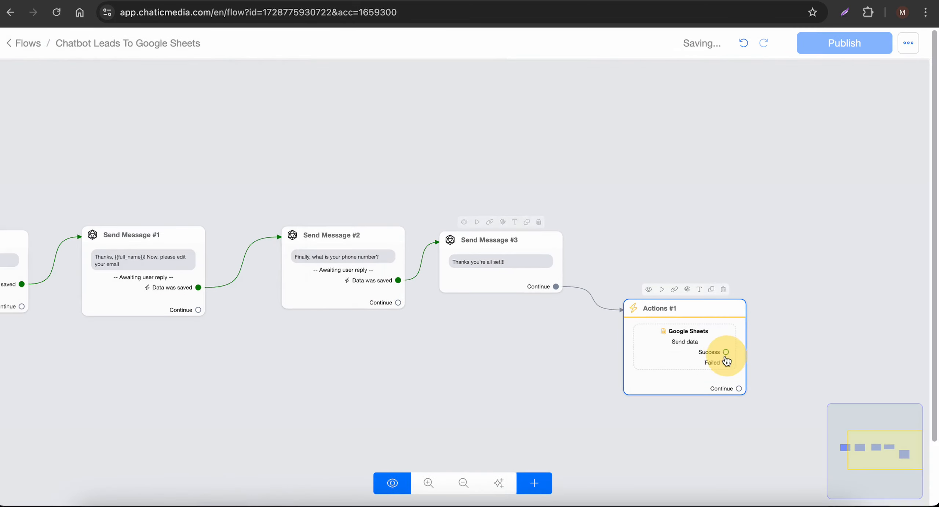
{"action": "left_click_drag", "start_coordinate": [656, 355], "coordinate": [657, 252]}
{"action": "scroll", "coordinate": [669, 279], "scroll_direction": "down", "scroll_amount": 3}
{"action": "scroll", "coordinate": [547, 275], "scroll_direction": "down", "scroll_amount": 1}
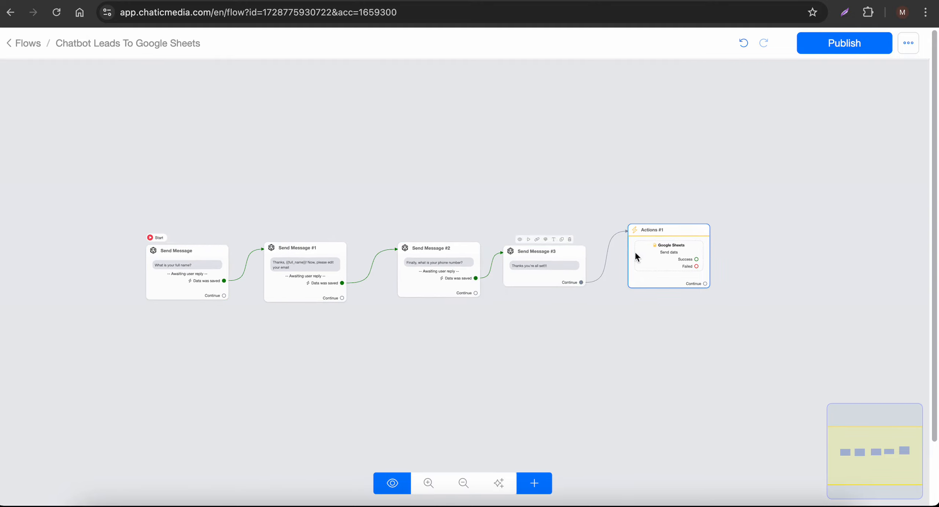
{"action": "scroll", "coordinate": [677, 252], "scroll_direction": "up", "scroll_amount": 5}
{"action": "scroll", "coordinate": [689, 254], "scroll_direction": "down", "scroll_amount": 5}
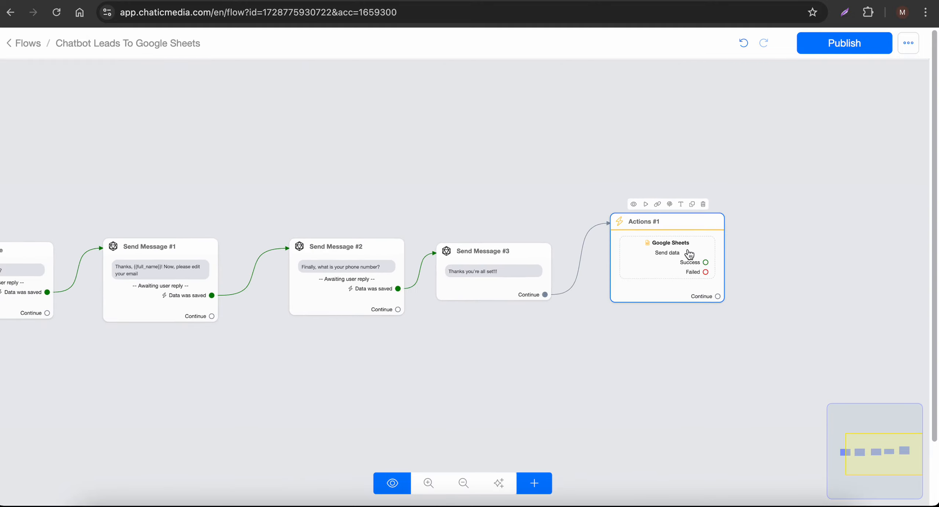
{"action": "left_click", "coordinate": [534, 273]}
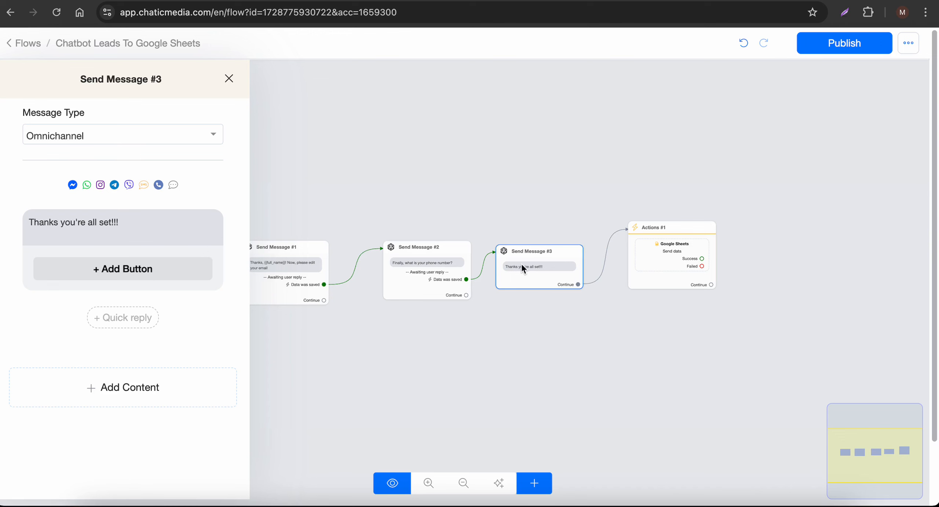
- Add a button labelled 'Change Email' under the closing thanks message
{"action": "scroll", "coordinate": [521, 265], "scroll_direction": "up", "scroll_amount": 3}
{"action": "left_click", "coordinate": [121, 268]}
{"action": "left_click", "coordinate": [135, 266]}
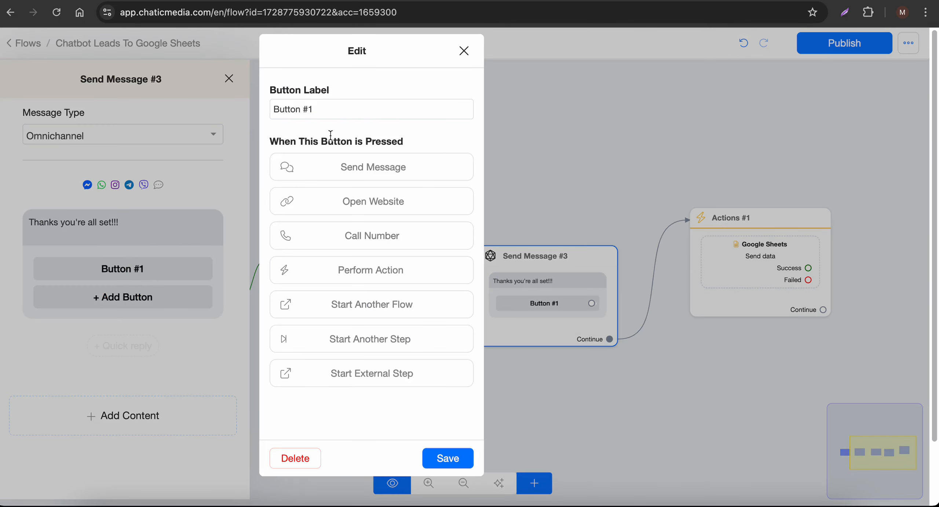
{"action": "type", "text": "C"}
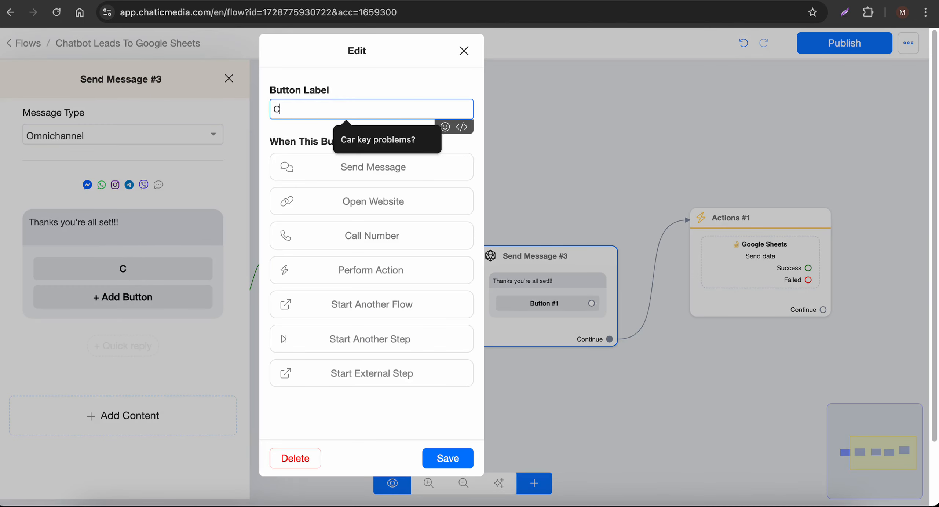
{"action": "type", "text": "hange Email"}
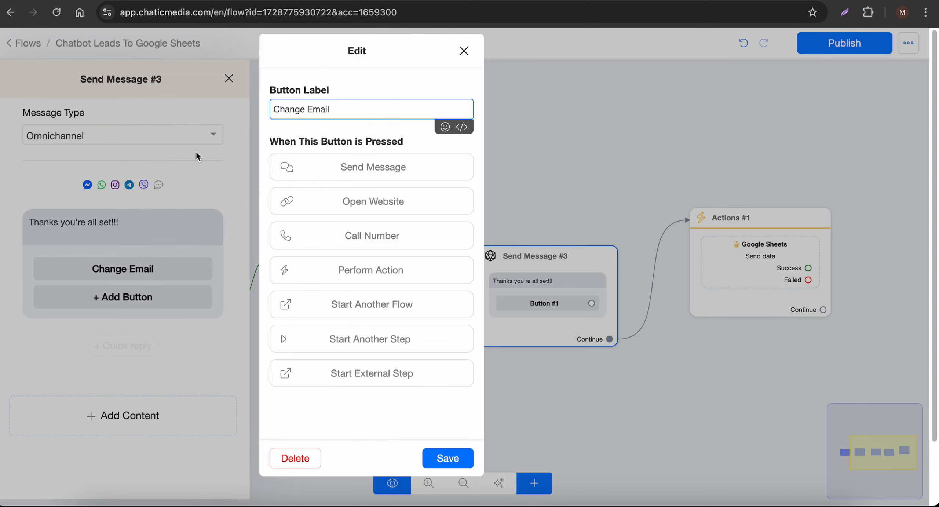
{"action": "left_click", "coordinate": [447, 458]}
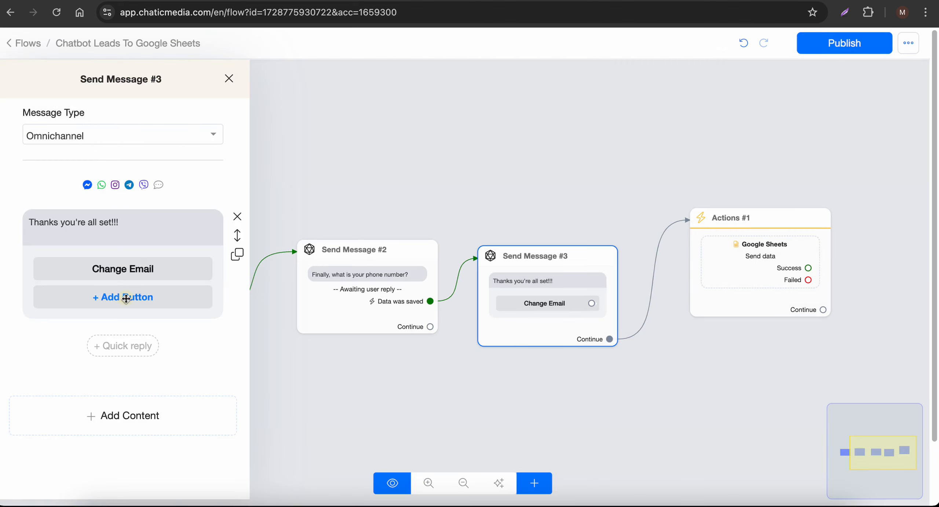
- Add a second button labelled 'Change Phone Number', fixing the typos before saving
{"action": "left_click", "coordinate": [126, 297]}
{"action": "left_click", "coordinate": [125, 297]}
{"action": "type", "text": "Ch"}
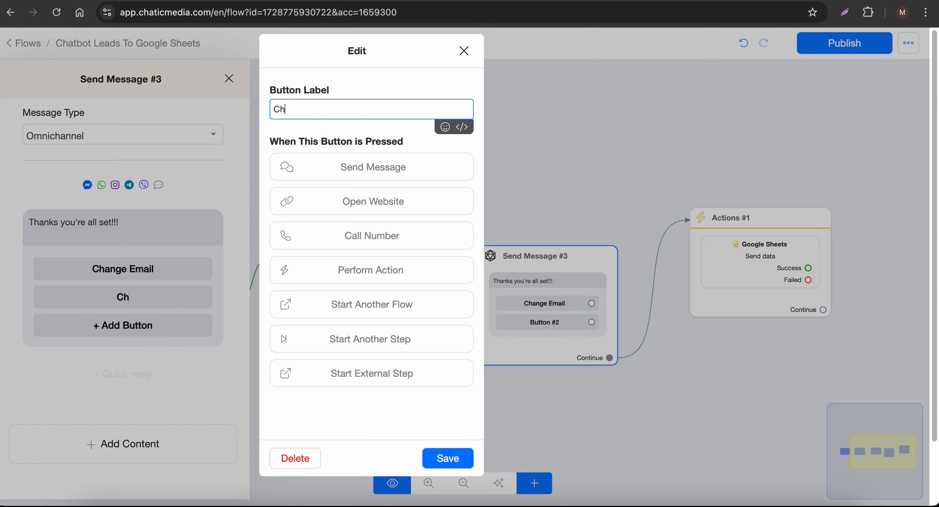
{"action": "type", "text": "nage Phone number"}
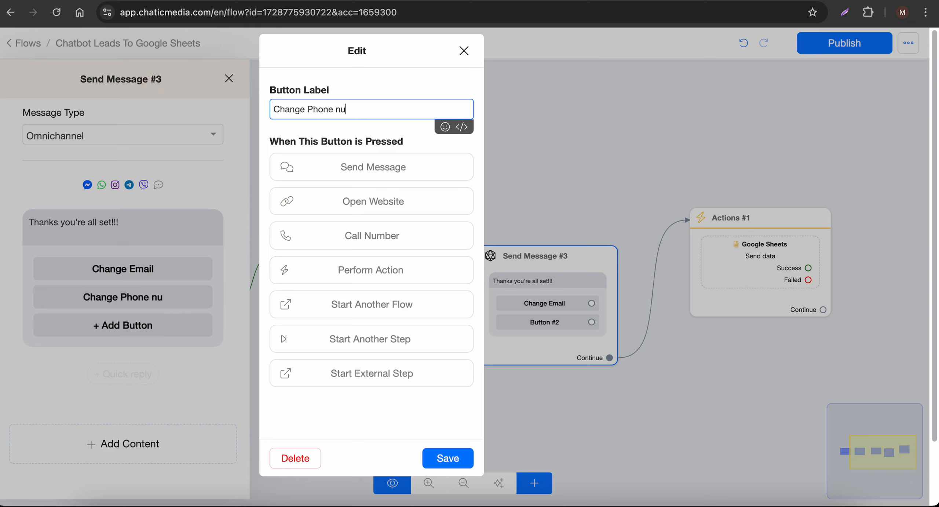
{"action": "left_click", "coordinate": [342, 109]}
{"action": "key", "text": "BackSpace"}
{"action": "type", "text": "B"}
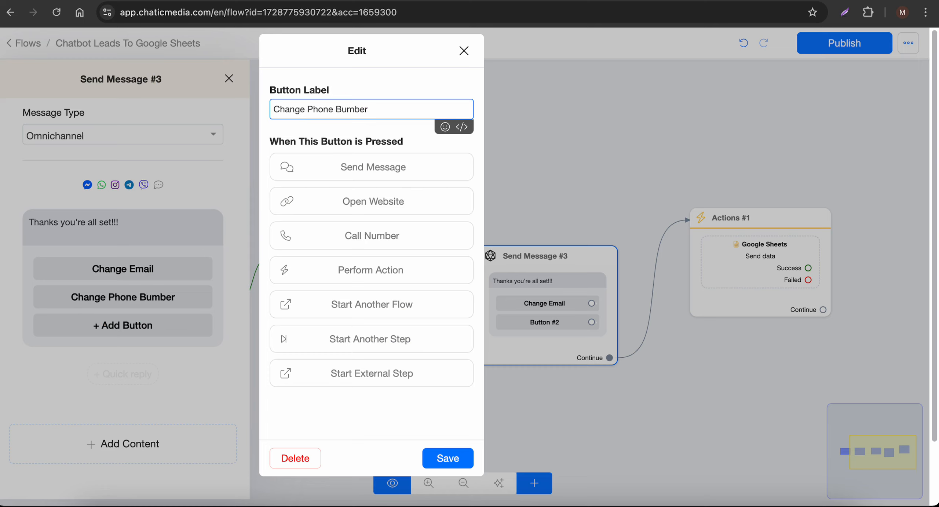
{"action": "key", "text": "BackSpace"}
{"action": "type", "text": "N"}
{"action": "left_click", "coordinate": [446, 458]}
{"action": "scroll", "coordinate": [314, 229], "scroll_direction": "down", "scroll_amount": 3}
{"action": "scroll", "coordinate": [565, 370], "scroll_direction": "up", "scroll_amount": 3}
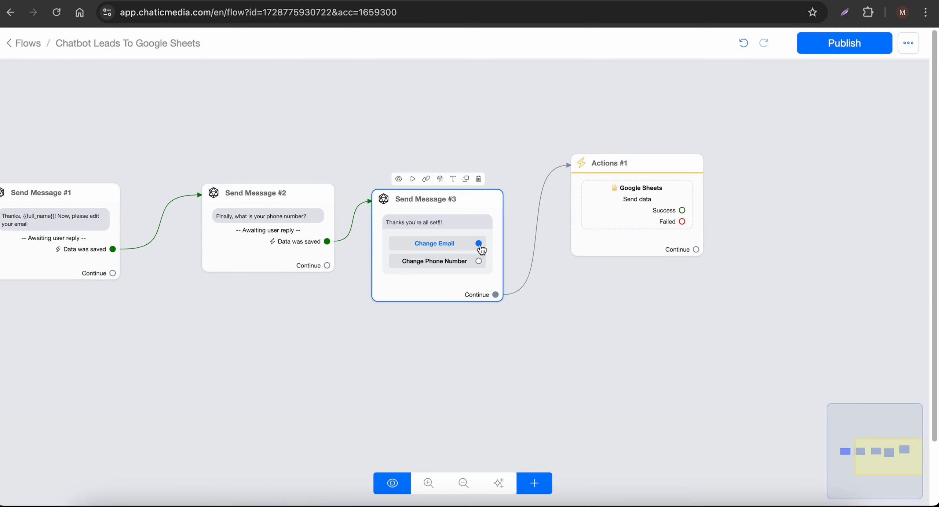
{"action": "scroll", "coordinate": [480, 247], "scroll_direction": "down", "scroll_amount": 3}
{"action": "scroll", "coordinate": [130, 281], "scroll_direction": "up", "scroll_amount": 3}
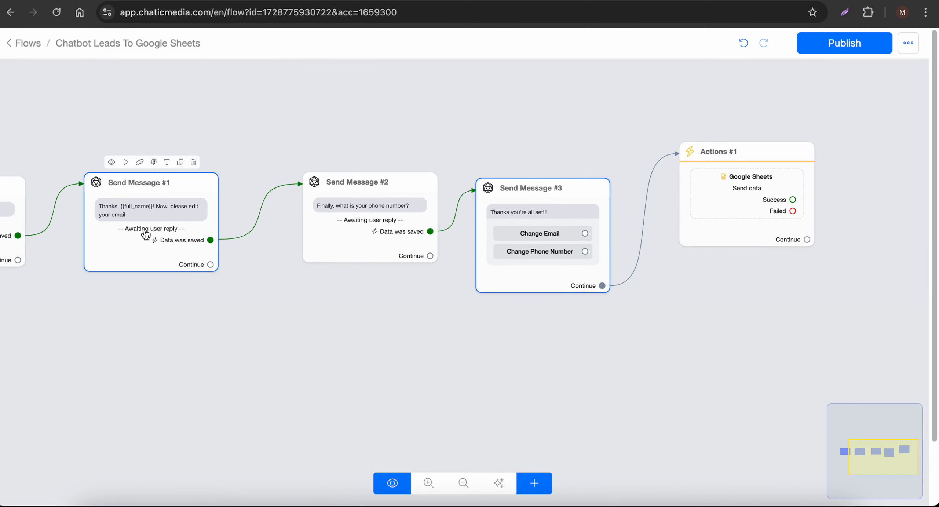
- Duplicate Send Message #1, place the copy below the flow, and link Change Email to it
{"action": "left_click", "coordinate": [180, 162]}
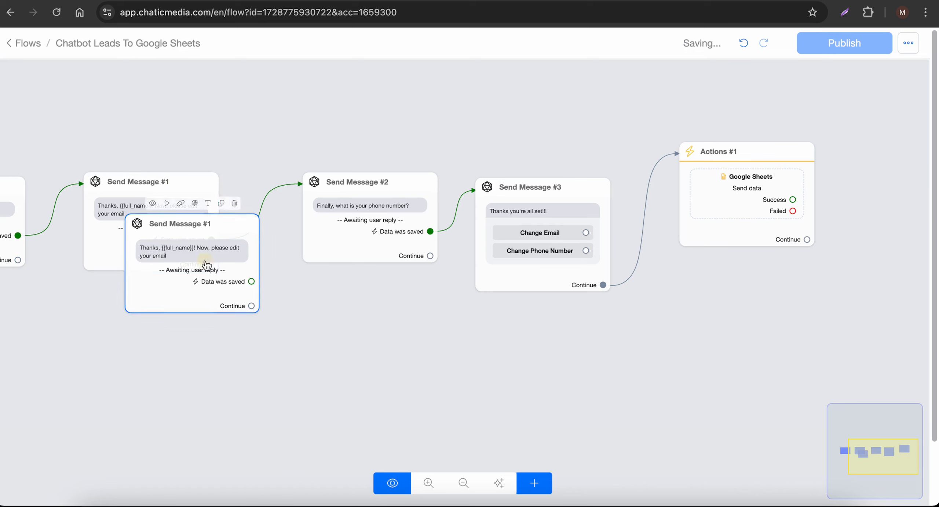
{"action": "left_click_drag", "start_coordinate": [207, 266], "coordinate": [501, 379]}
{"action": "left_click_drag", "start_coordinate": [585, 250], "coordinate": [495, 379]}
{"action": "left_click", "coordinate": [494, 379]}
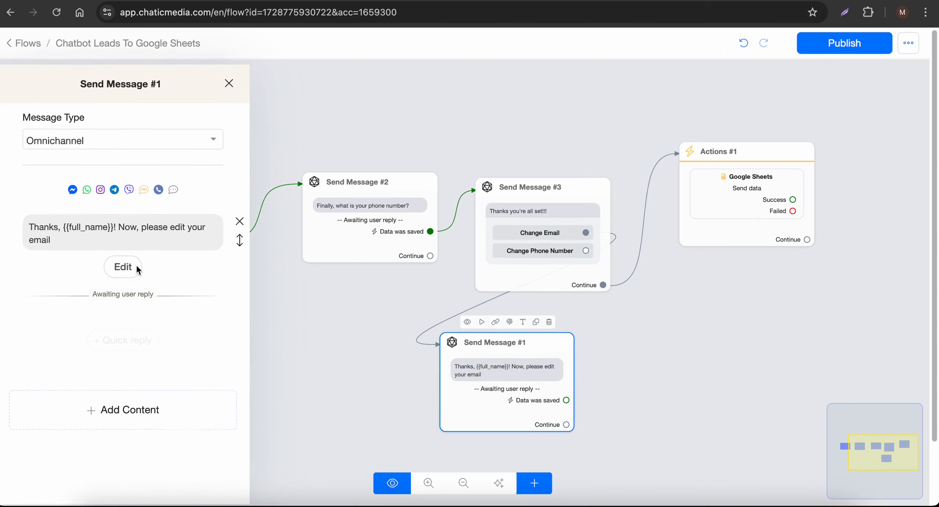
- Rewrite the copied message's text to 'Please enter your email again'
{"action": "left_click", "coordinate": [145, 227]}
{"action": "left_click_drag", "start_coordinate": [145, 223], "coordinate": [4, 223]}
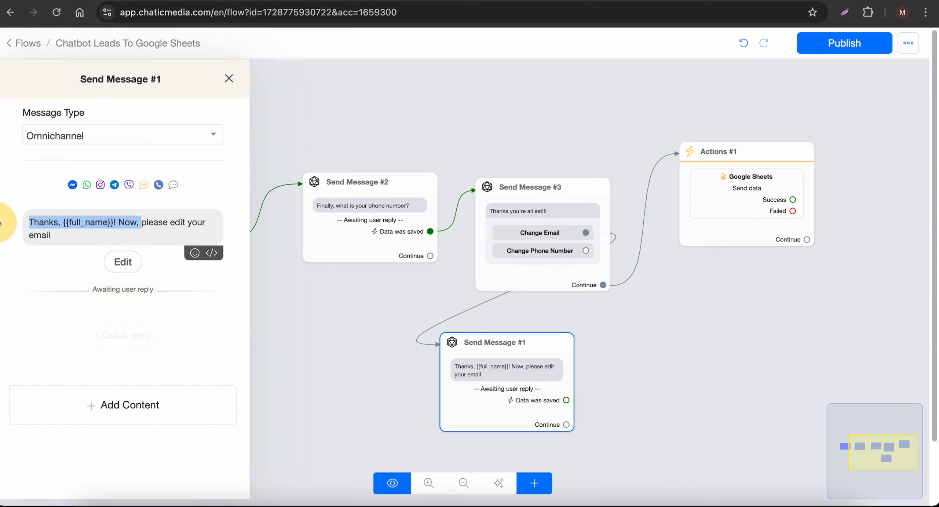
{"action": "key", "text": "BackSpace"}
{"action": "left_click", "coordinate": [17, 231]}
{"action": "key", "text": "ctrl+a"}
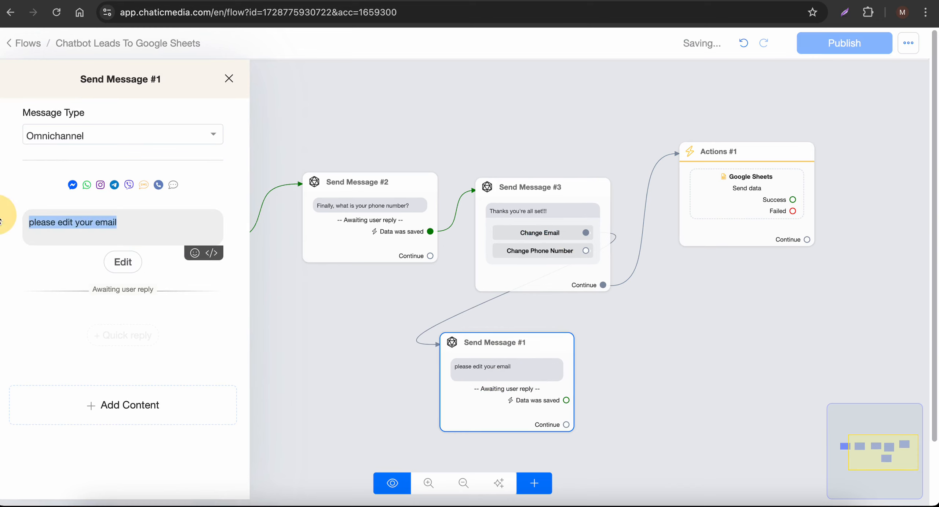
{"action": "type", "text": "Please enter your email again"}
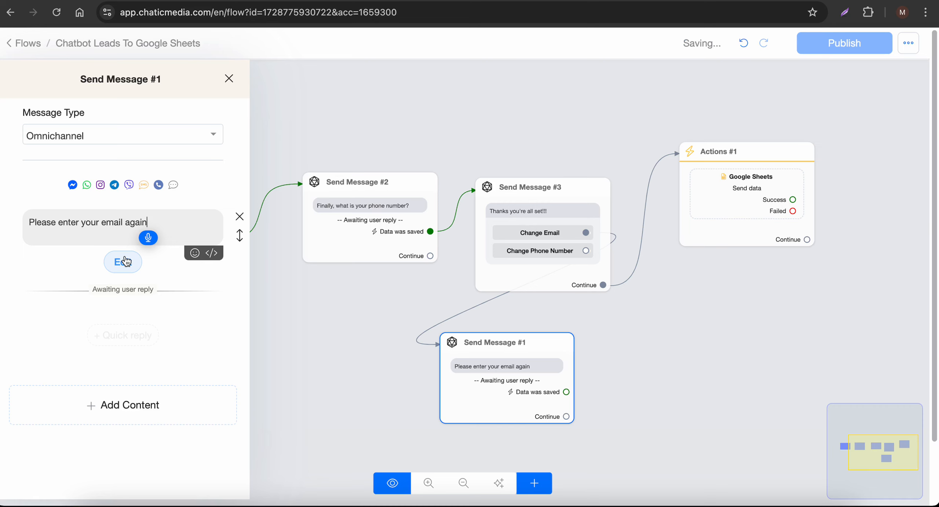
{"action": "left_click_drag", "start_coordinate": [170, 221], "coordinate": [8, 223]}
{"action": "left_click", "coordinate": [660, 350]}
- Replace the word 'edit' in the original Send Message #1 text with 'wn'
{"action": "left_click", "coordinate": [153, 241]}
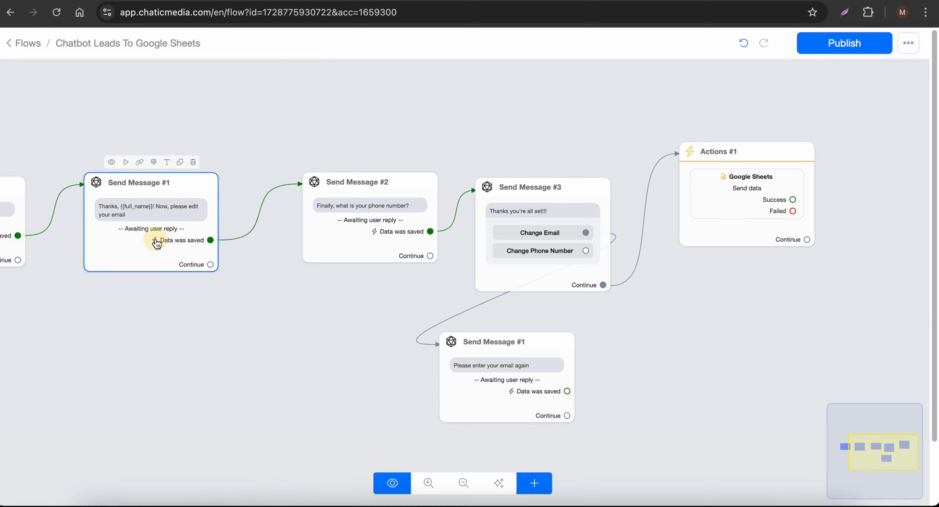
{"action": "left_click", "coordinate": [178, 226]}
{"action": "left_click", "coordinate": [185, 222]}
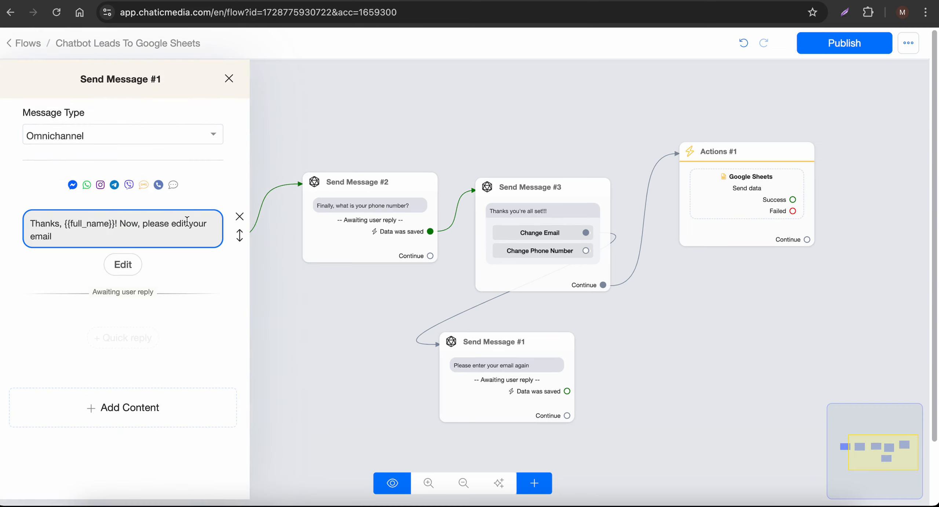
{"action": "left_click", "coordinate": [180, 223]}
{"action": "double_click", "coordinate": [180, 223]}
{"action": "type", "text": "wn"}
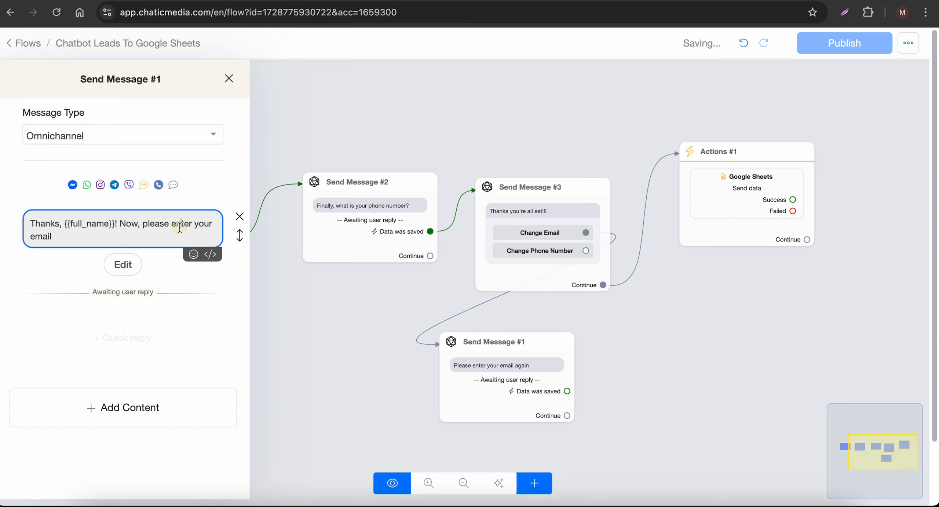
{"action": "left_click", "coordinate": [252, 168]}
- Append a pointing-down 👇 emoji to the copied message after 'again'
{"action": "left_click", "coordinate": [488, 343]}
{"action": "left_click", "coordinate": [487, 343]}
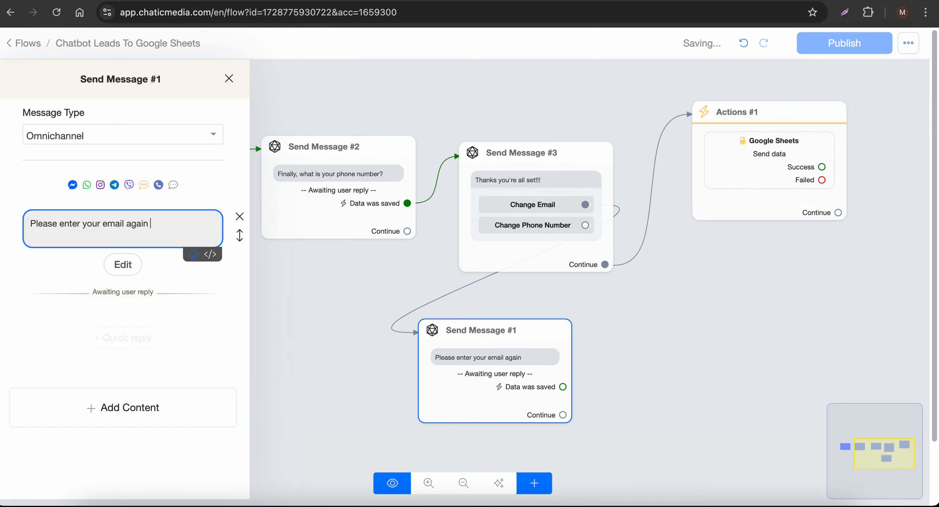
{"action": "left_click", "coordinate": [193, 253]}
{"action": "left_click", "coordinate": [111, 350]}
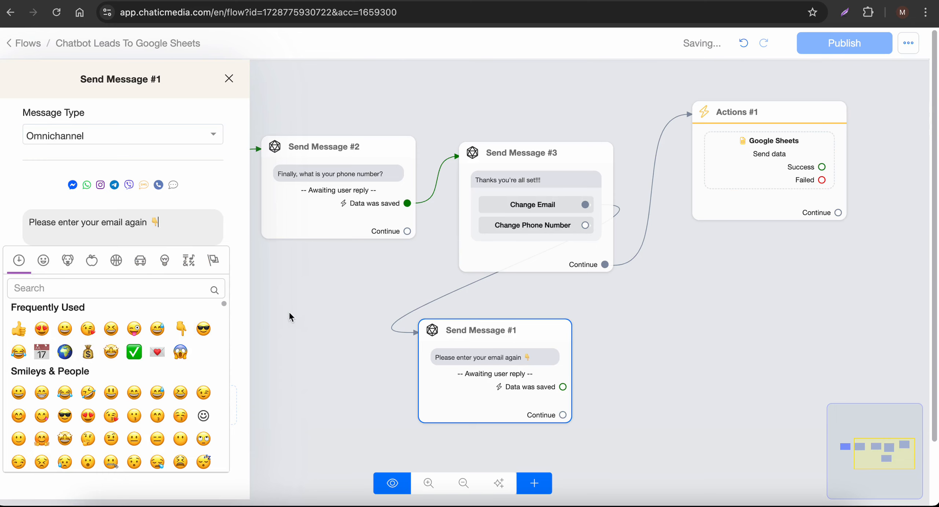
{"action": "left_click", "coordinate": [289, 316]}
{"action": "mouse_move", "coordinate": [532, 340]}
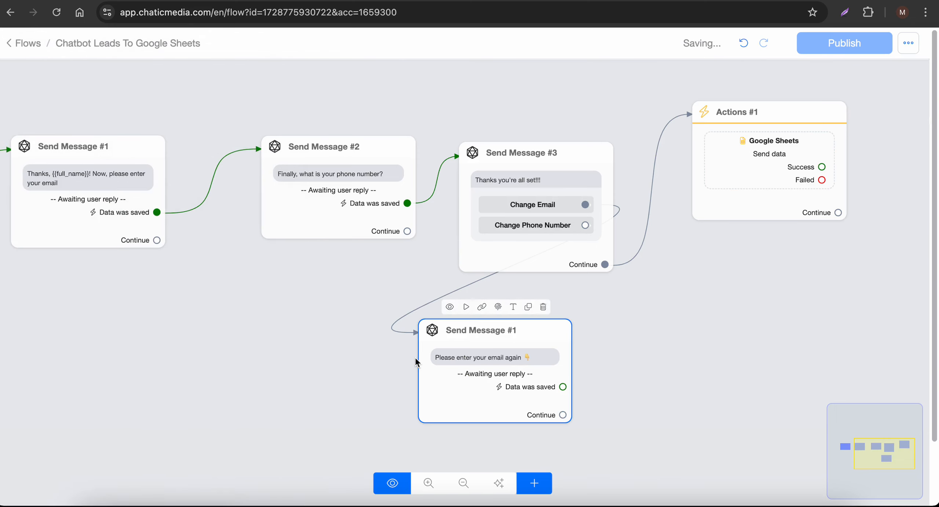
{"action": "scroll", "coordinate": [712, 378], "scroll_direction": "down", "scroll_amount": 2}
{"action": "left_click_drag", "start_coordinate": [712, 377], "coordinate": [535, 362]}
- Add a new Actions #2 step containing a Google Sheets action
{"action": "left_click_drag", "start_coordinate": [321, 386], "coordinate": [313, 417]}
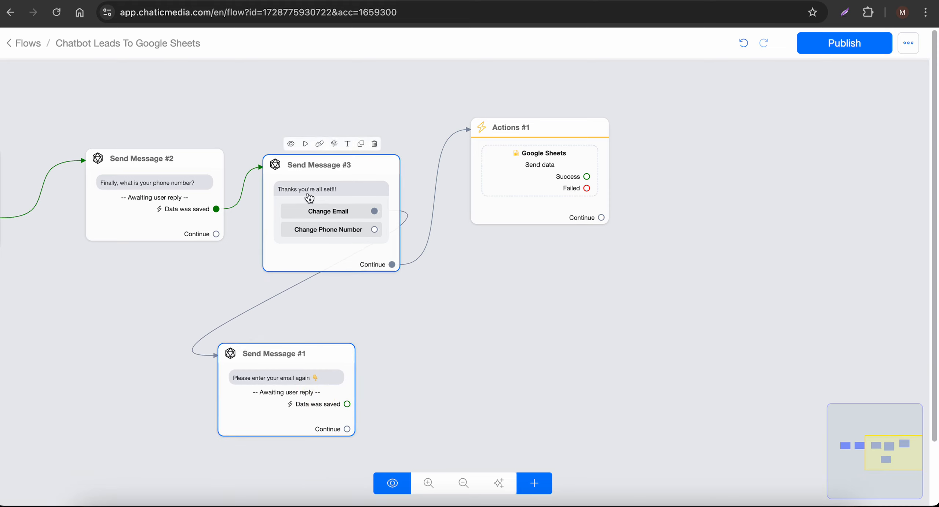
{"action": "left_click", "coordinate": [527, 488]}
{"action": "left_click", "coordinate": [580, 330]}
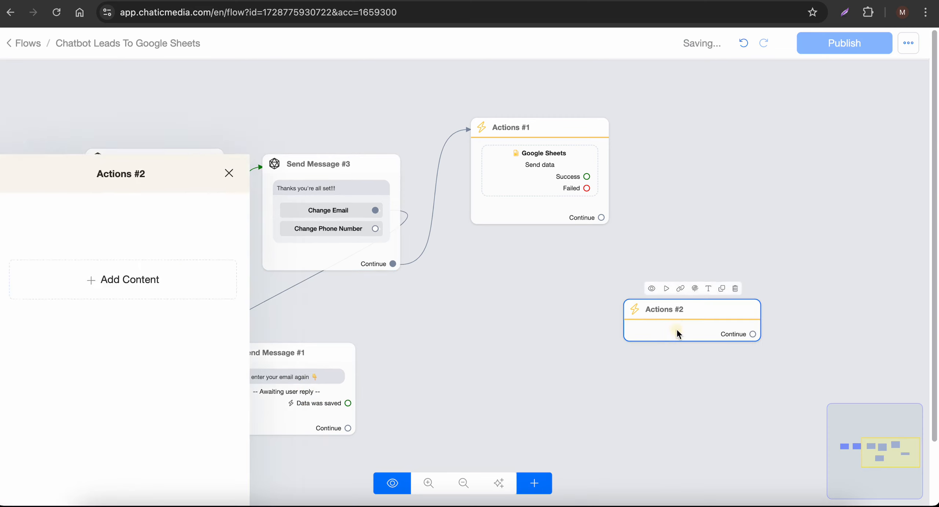
{"action": "left_click", "coordinate": [136, 187]}
{"action": "left_click", "coordinate": [94, 222]}
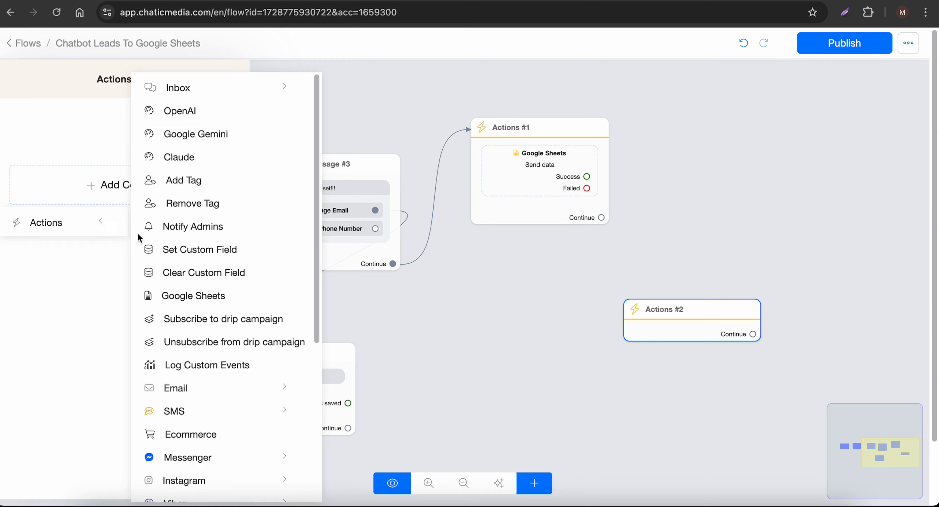
{"action": "left_click", "coordinate": [183, 300]}
{"action": "left_click", "coordinate": [120, 145]}
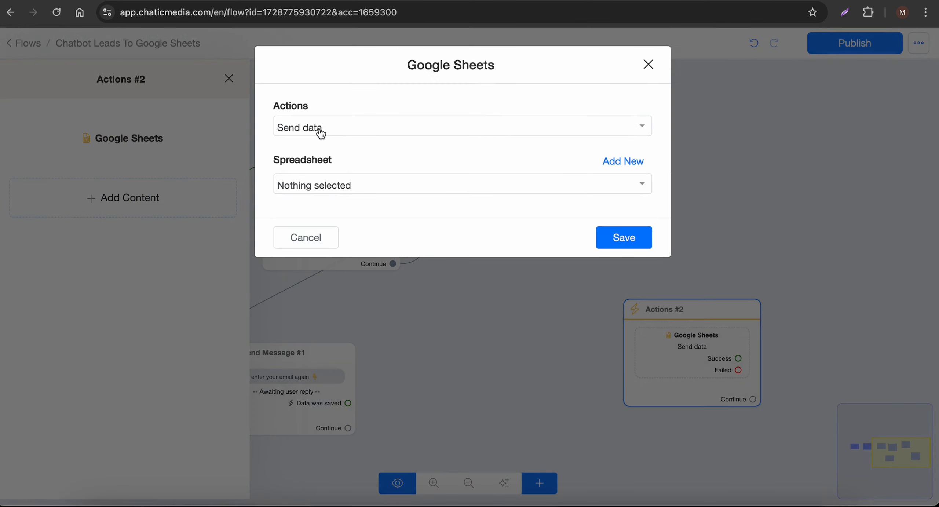
- Set the action to Update Row on Chatbot Leads To Google Sheets, worksheet leads
{"action": "left_click", "coordinate": [320, 136]}
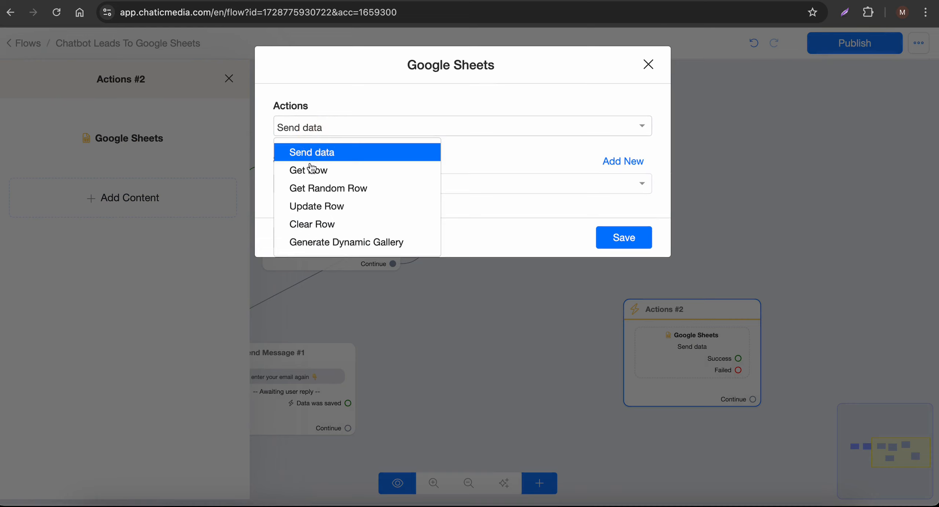
{"action": "left_click", "coordinate": [309, 208]}
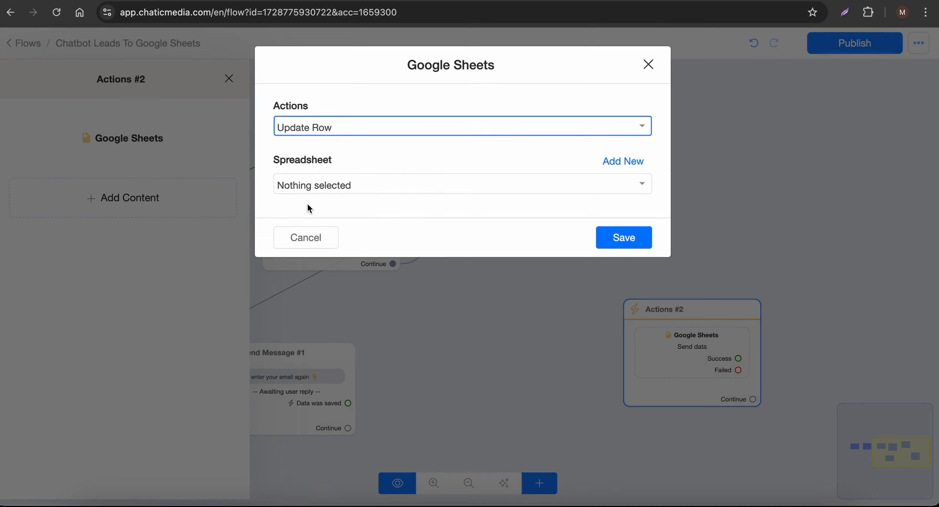
{"action": "left_click", "coordinate": [324, 191]}
{"action": "left_click", "coordinate": [324, 238]}
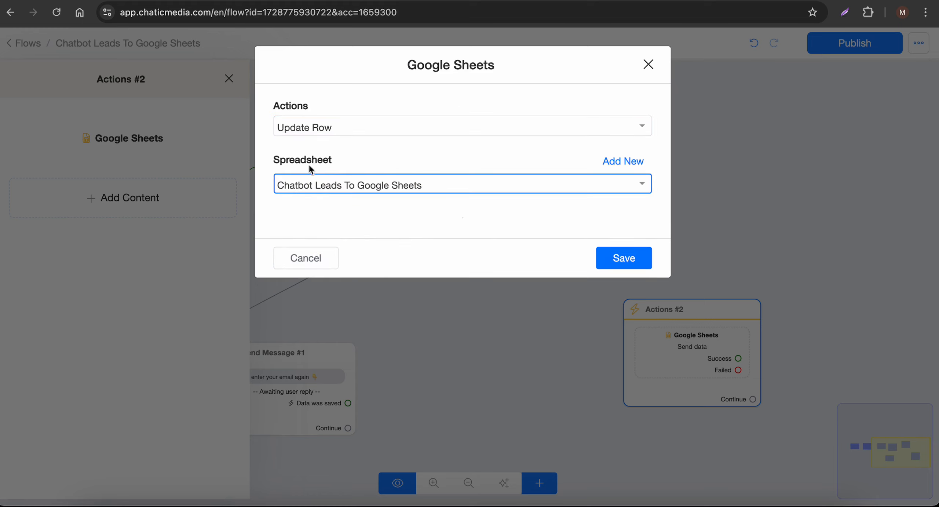
{"action": "left_click", "coordinate": [314, 236]}
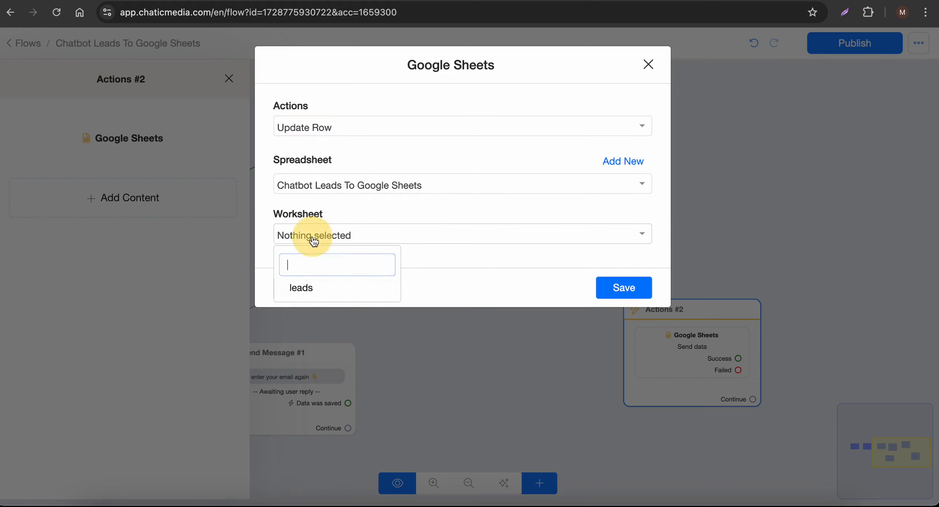
{"action": "left_click", "coordinate": [307, 292]}
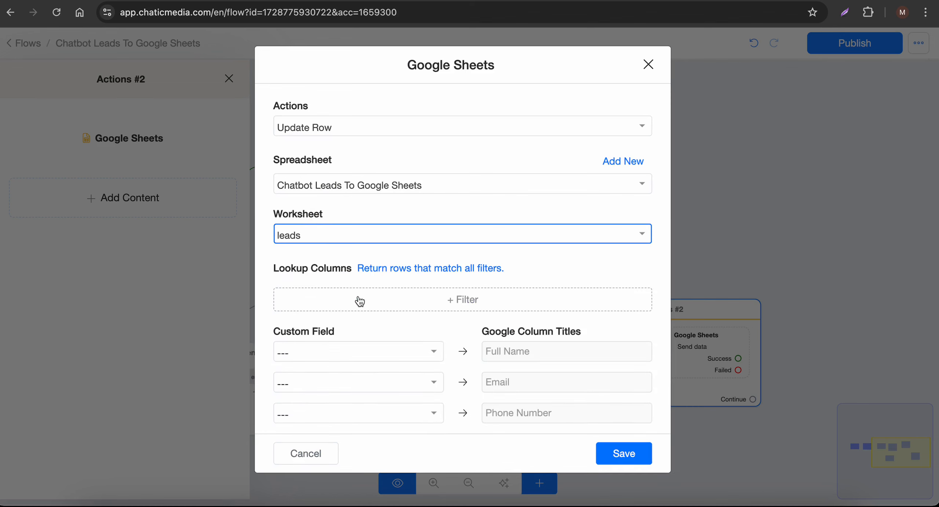
- Add a lookup filter matching Full Name to the {{full_name}} variable
{"action": "left_click", "coordinate": [359, 301]}
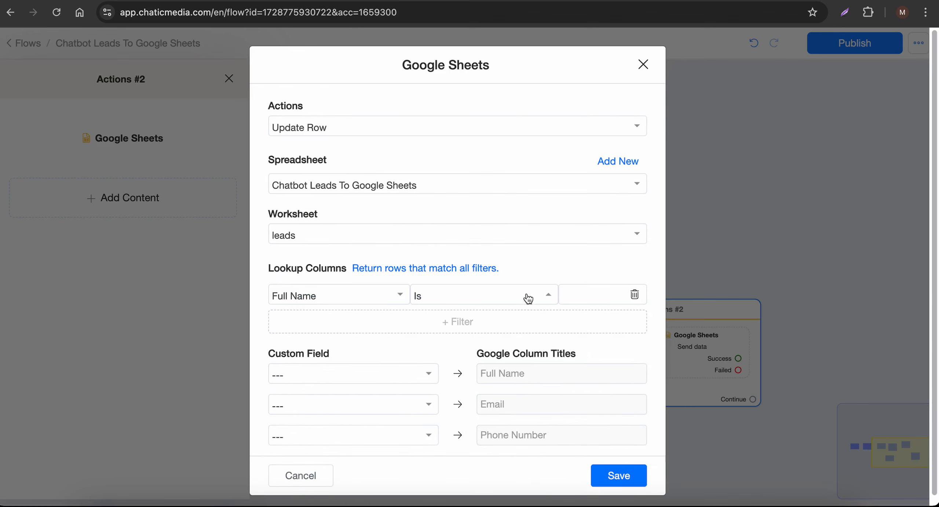
{"action": "left_click", "coordinate": [569, 295]}
{"action": "type", "text": "{{fu"}
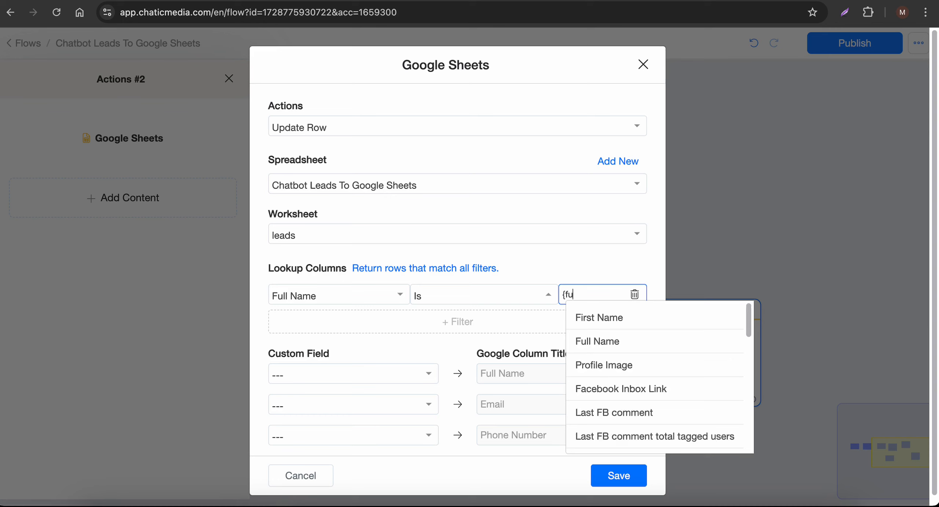
{"action": "left_click", "coordinate": [615, 324]}
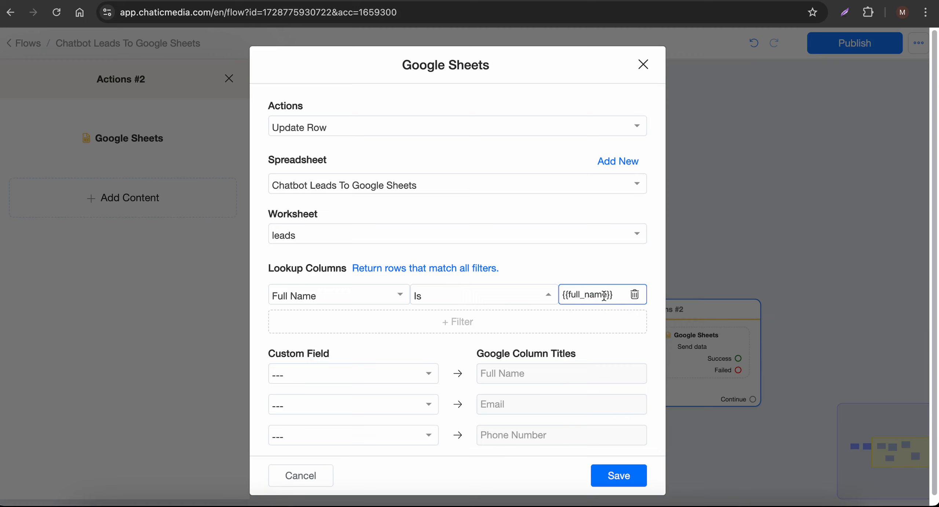
{"action": "left_click_drag", "start_coordinate": [617, 294], "coordinate": [555, 296]}
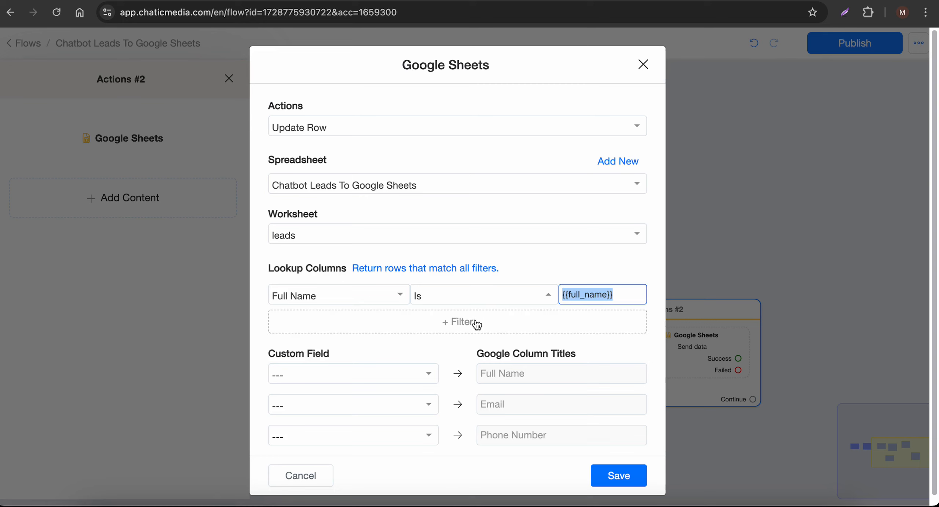
- Add and then remove a second lookup filter, leaving Full Name as the only match
{"action": "left_click", "coordinate": [457, 320]}
{"action": "left_click", "coordinate": [573, 322]}
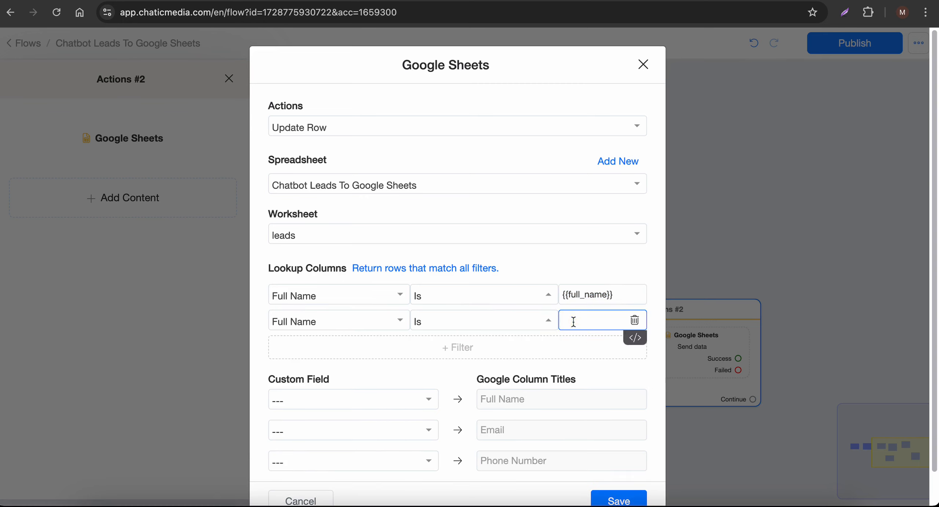
{"action": "type", "text": "{"}
{"action": "scroll", "coordinate": [614, 393], "scroll_direction": "down", "scroll_amount": 5}
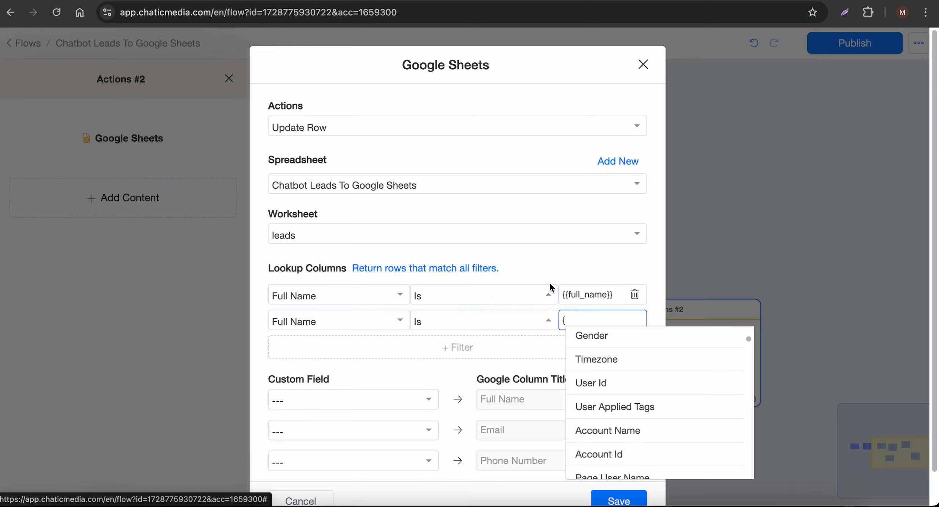
{"action": "left_click", "coordinate": [635, 320]}
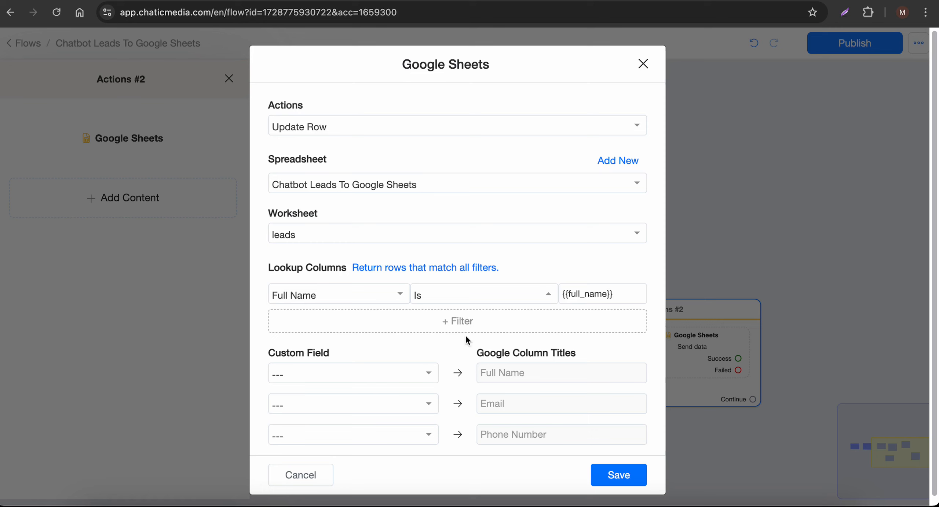
- Map the Email field to the sheet's Email column
{"action": "scroll", "coordinate": [354, 383], "scroll_direction": "down", "scroll_amount": 1}
{"action": "left_click", "coordinate": [315, 398]}
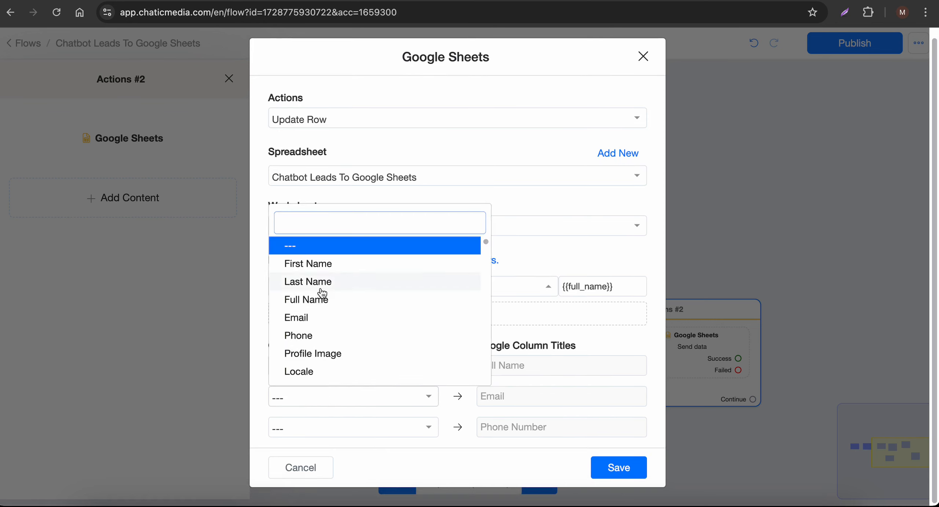
{"action": "left_click", "coordinate": [321, 317]}
- Save Update Row, feed the re-entered email into Actions #2, and route Success to Send Message #3
{"action": "left_click", "coordinate": [620, 466]}
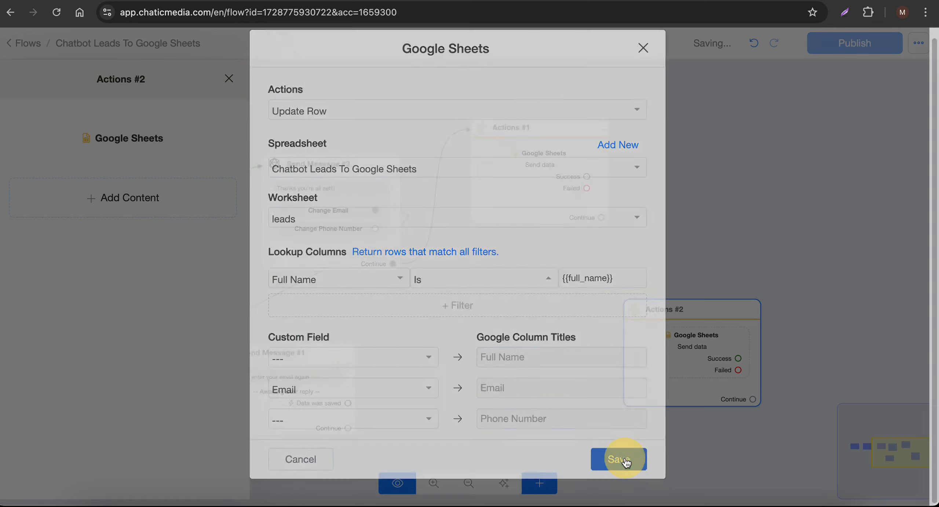
{"action": "left_click_drag", "start_coordinate": [721, 339], "coordinate": [489, 352]}
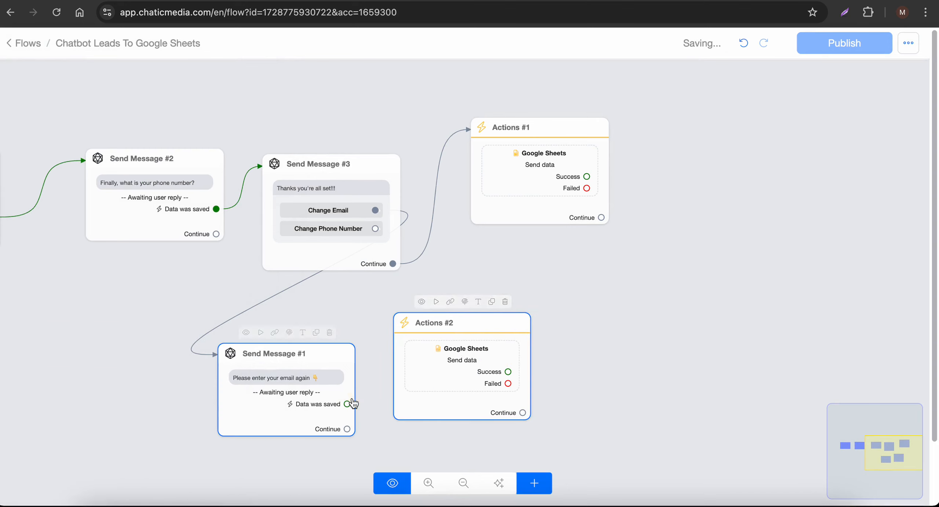
{"action": "left_click_drag", "start_coordinate": [348, 403], "coordinate": [330, 212]}
{"action": "left_click_drag", "start_coordinate": [403, 351], "coordinate": [533, 382]}
{"action": "left_click_drag", "start_coordinate": [308, 388], "coordinate": [360, 386]}
{"action": "left_click_drag", "start_coordinate": [427, 326], "coordinate": [575, 269]}
- Delete the stray Send Message #4 accidentally created from Change Phone Number
{"action": "left_click", "coordinate": [532, 204]}
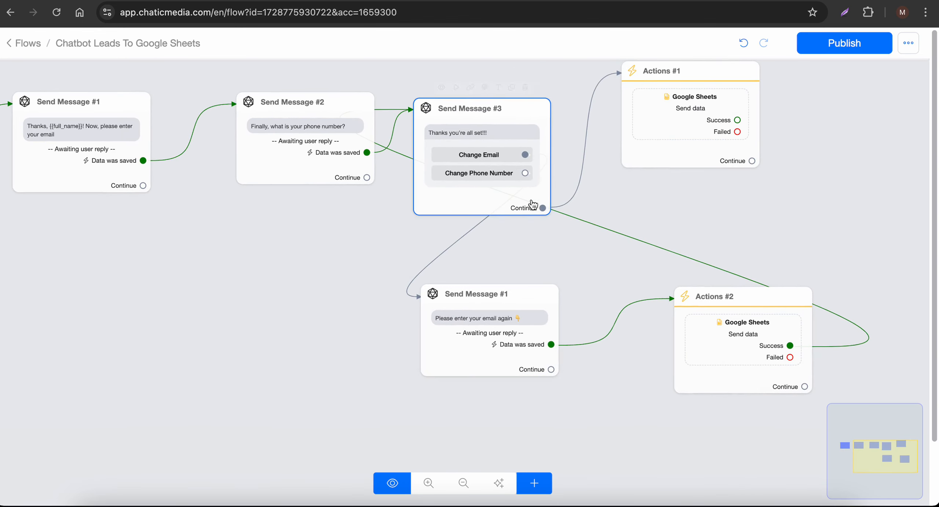
{"action": "left_click_drag", "start_coordinate": [525, 172], "coordinate": [340, 427]}
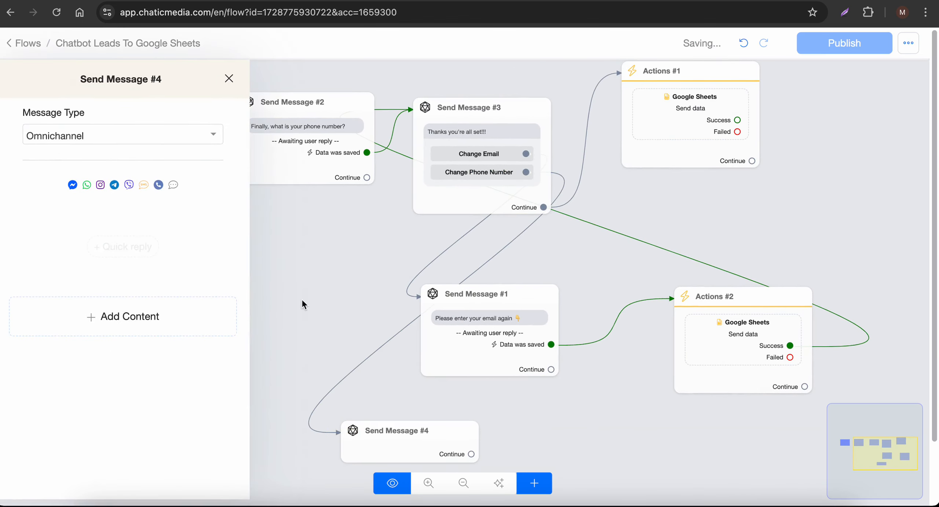
{"action": "left_click", "coordinate": [304, 304]}
{"action": "left_click", "coordinate": [452, 410]}
{"action": "scroll", "coordinate": [509, 404], "scroll_direction": "down", "scroll_amount": 3}
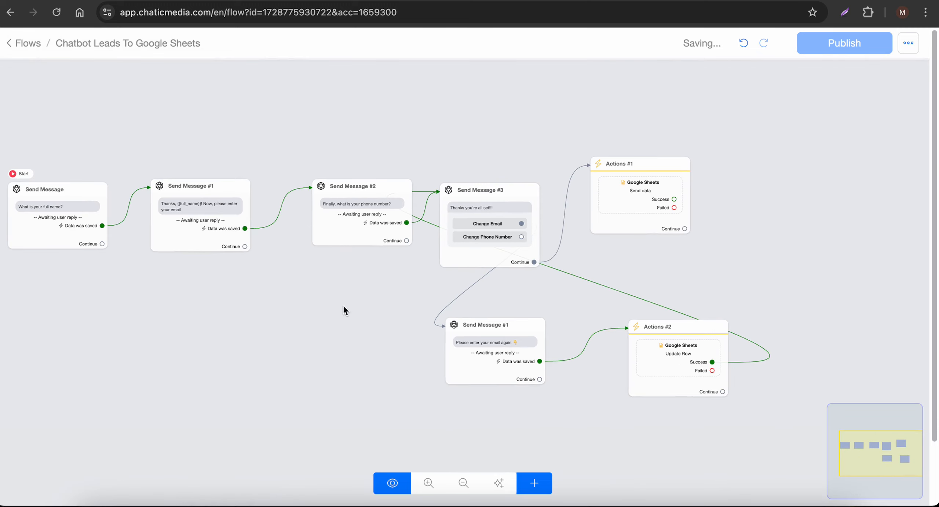
- Duplicate the phone number question and link Change Phone Number to the copy
{"action": "left_click", "coordinate": [383, 171]}
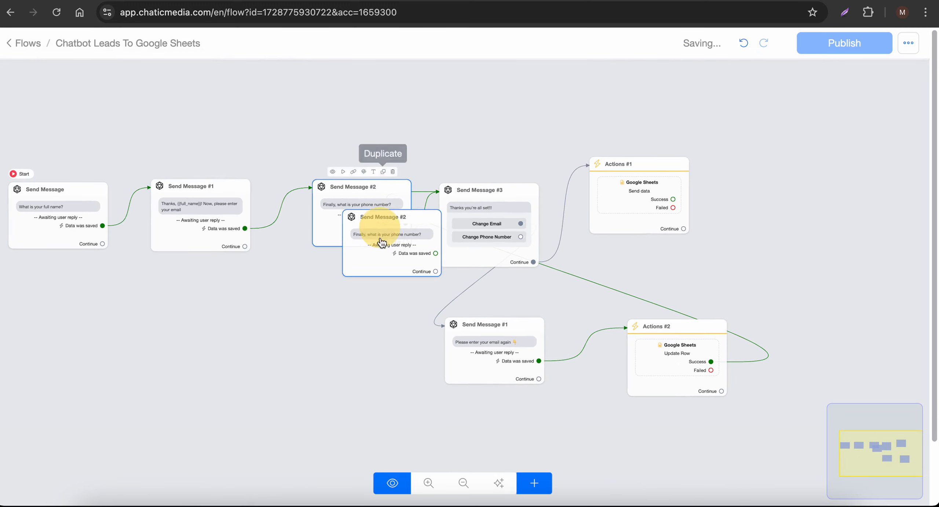
{"action": "left_click_drag", "start_coordinate": [381, 243], "coordinate": [486, 434]}
{"action": "left_click_drag", "start_coordinate": [487, 334], "coordinate": [546, 322]}
{"action": "left_click_drag", "start_coordinate": [650, 342], "coordinate": [785, 334]}
{"action": "left_click_drag", "start_coordinate": [546, 307], "coordinate": [652, 301]}
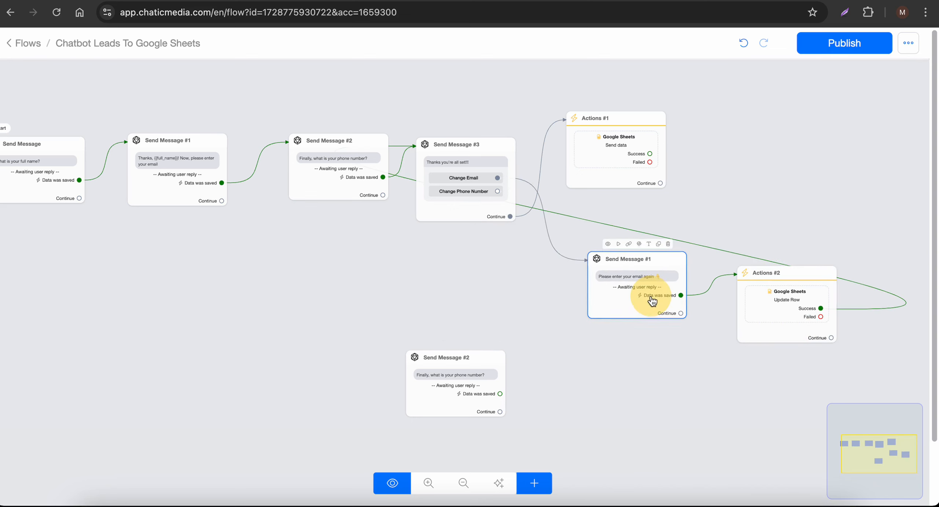
{"action": "left_click_drag", "start_coordinate": [497, 191], "coordinate": [425, 372]}
{"action": "left_click_drag", "start_coordinate": [435, 383], "coordinate": [431, 352]}
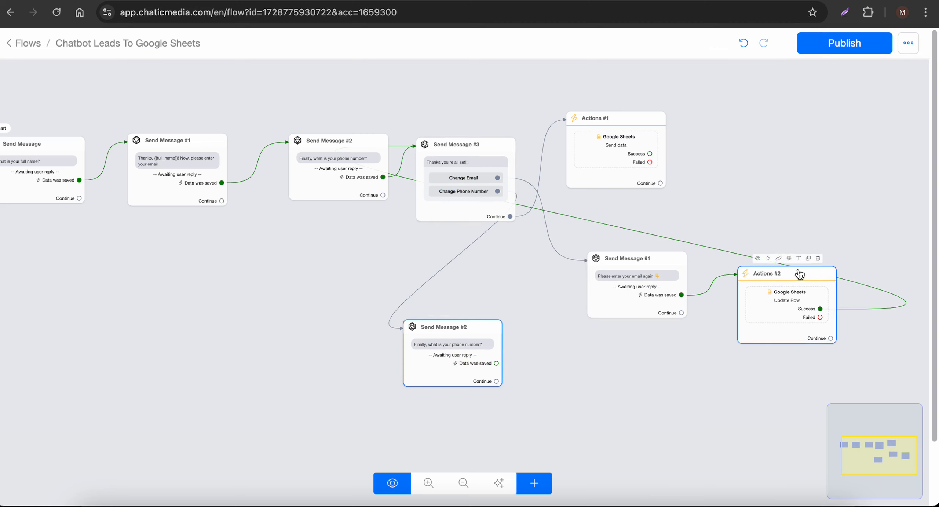
- Duplicate Actions #2 and feed the copied question's saved data into it
{"action": "left_click", "coordinate": [808, 258]}
{"action": "left_click_drag", "start_coordinate": [809, 361], "coordinate": [555, 434]}
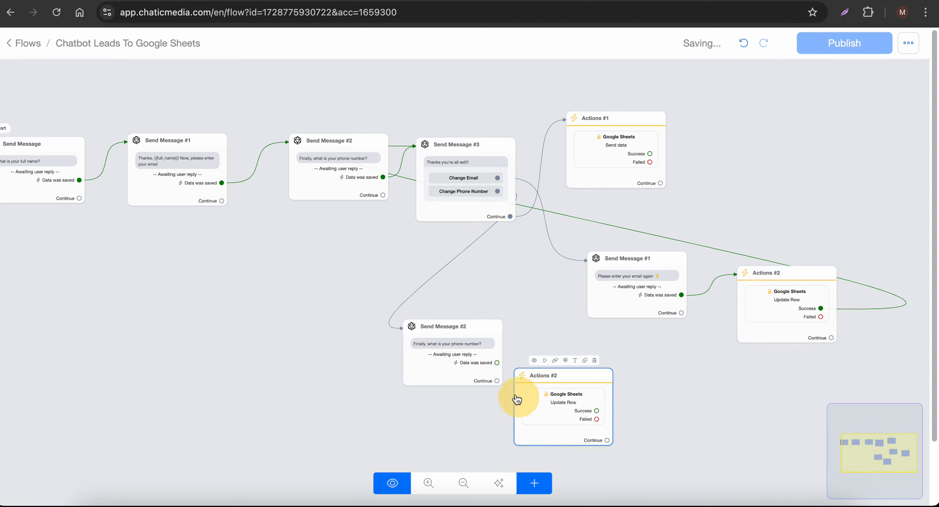
{"action": "left_click_drag", "start_coordinate": [497, 362], "coordinate": [549, 394]}
{"action": "left_click", "coordinate": [440, 356]}
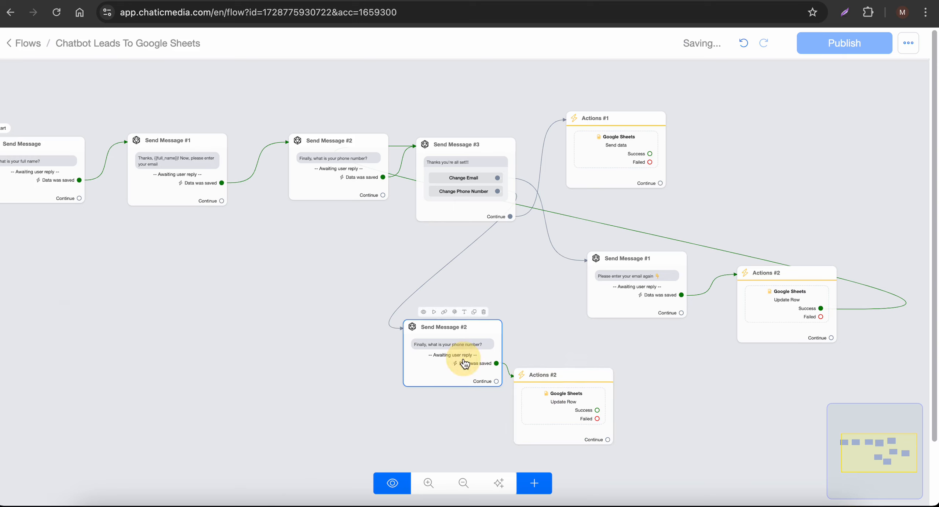
{"action": "left_click", "coordinate": [59, 222]}
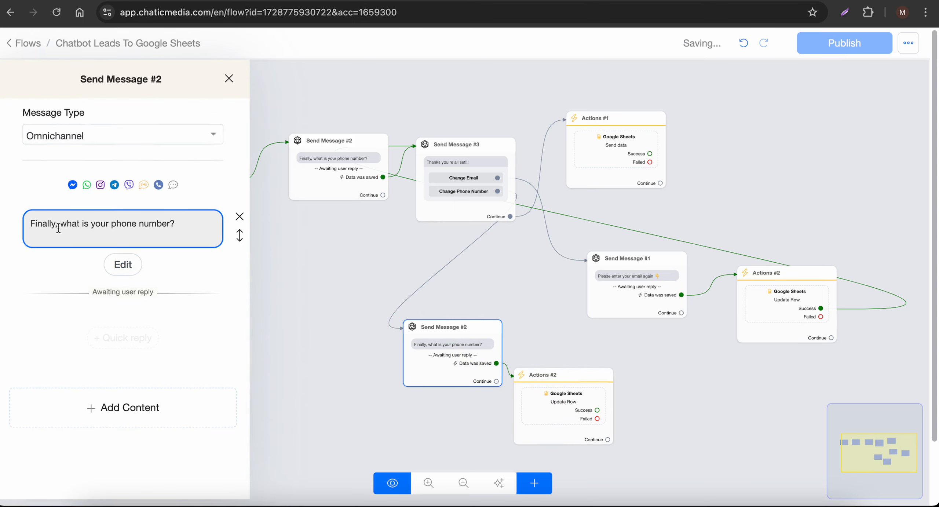
- Drop 'Finally' from the copied question and remap its Update Row from Email to Phone Number
{"action": "left_click_drag", "start_coordinate": [59, 222], "coordinate": [21, 220]}
{"action": "key", "text": "BackSpace"}
{"action": "key", "text": "BackSpace"}
{"action": "left_click", "coordinate": [555, 397]}
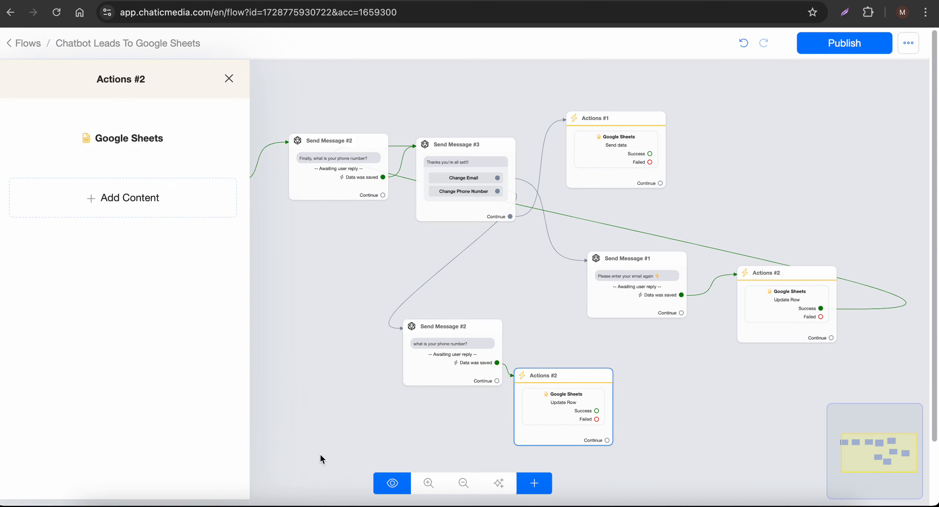
{"action": "left_click", "coordinate": [165, 139]}
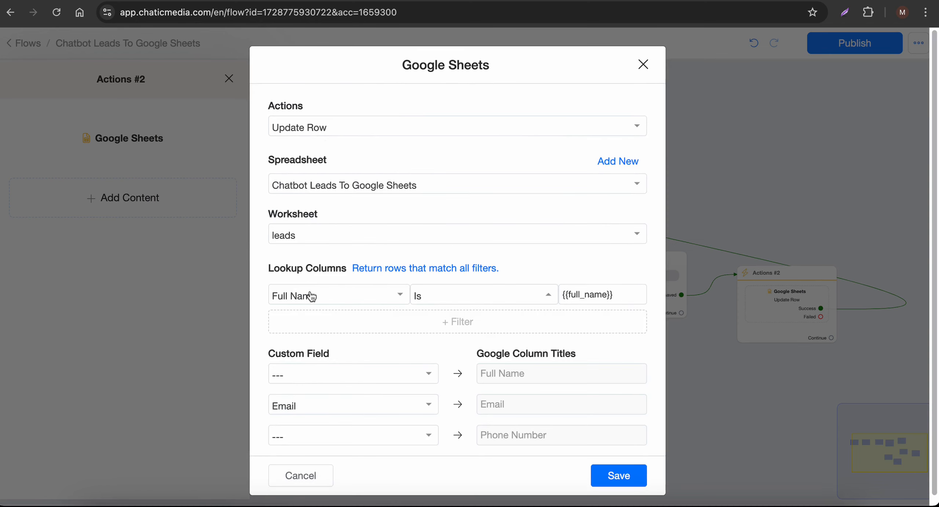
{"action": "scroll", "coordinate": [315, 341], "scroll_direction": "down", "scroll_amount": 1}
{"action": "left_click", "coordinate": [356, 397]}
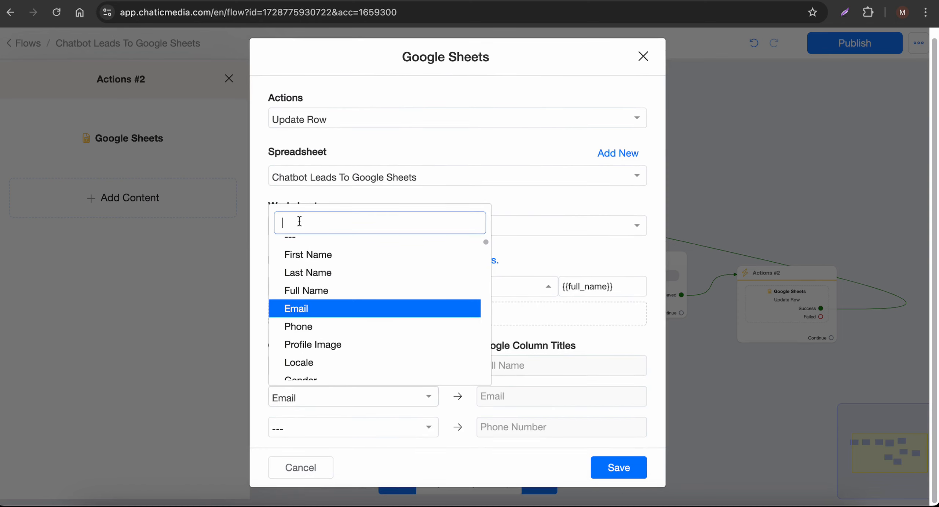
{"action": "left_click", "coordinate": [298, 244]}
{"action": "left_click", "coordinate": [351, 430]}
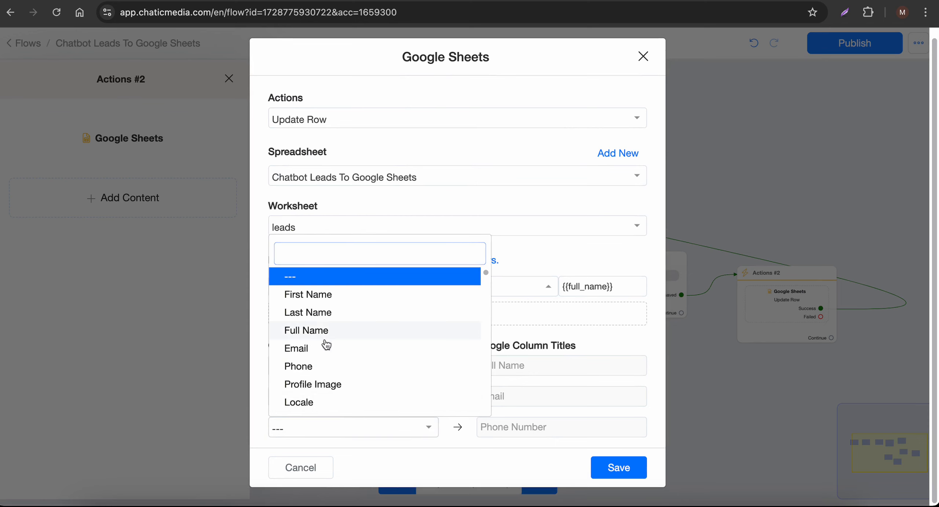
{"action": "left_click", "coordinate": [325, 367]}
{"action": "left_click", "coordinate": [618, 467]}
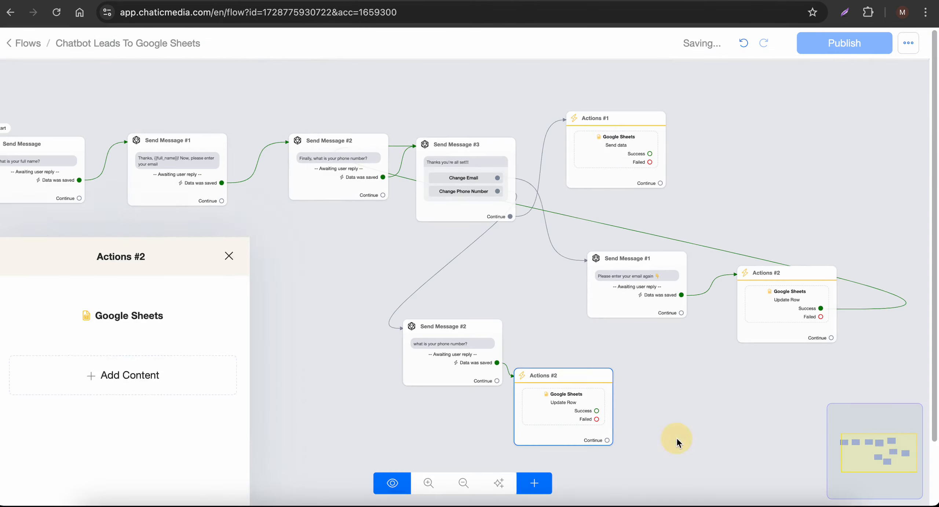
- Link the phone update's Success output back to Send Message #3
{"action": "left_click_drag", "start_coordinate": [597, 412], "coordinate": [487, 185]}
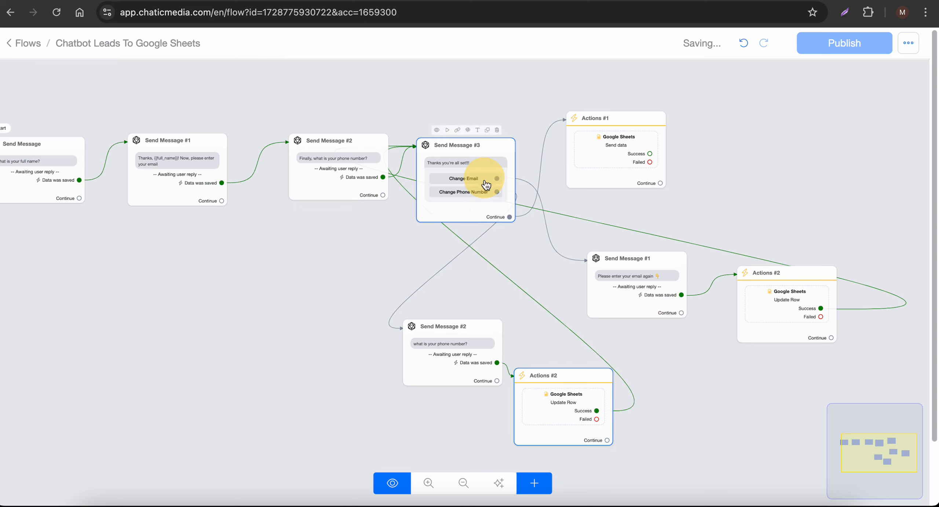
{"action": "left_click_drag", "start_coordinate": [485, 360], "coordinate": [456, 379]}
{"action": "scroll", "coordinate": [755, 367], "scroll_direction": "down", "scroll_amount": 3}
{"action": "mouse_move", "coordinate": [203, 224]}
{"action": "scroll", "coordinate": [203, 224], "scroll_direction": "up", "scroll_amount": 3}
{"action": "scroll", "coordinate": [179, 220], "scroll_direction": "down", "scroll_amount": 3}
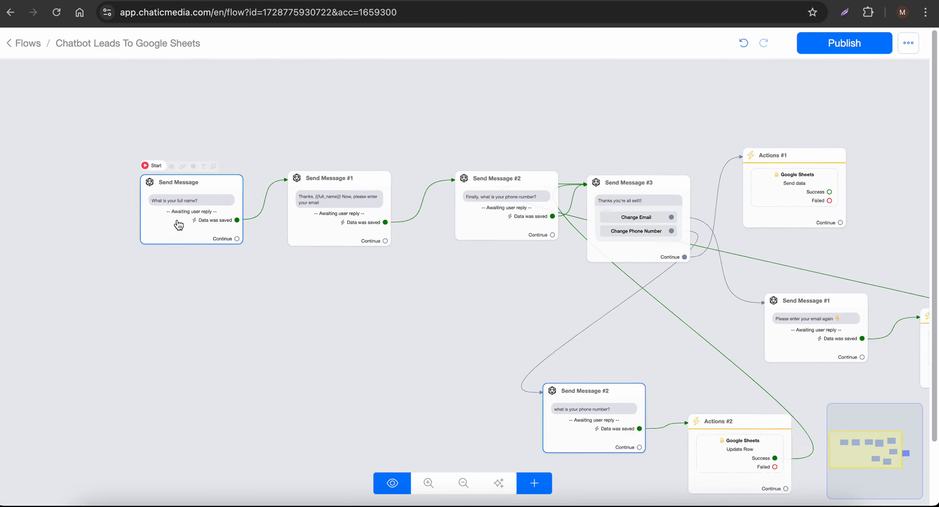
{"action": "mouse_move", "coordinate": [533, 234]}
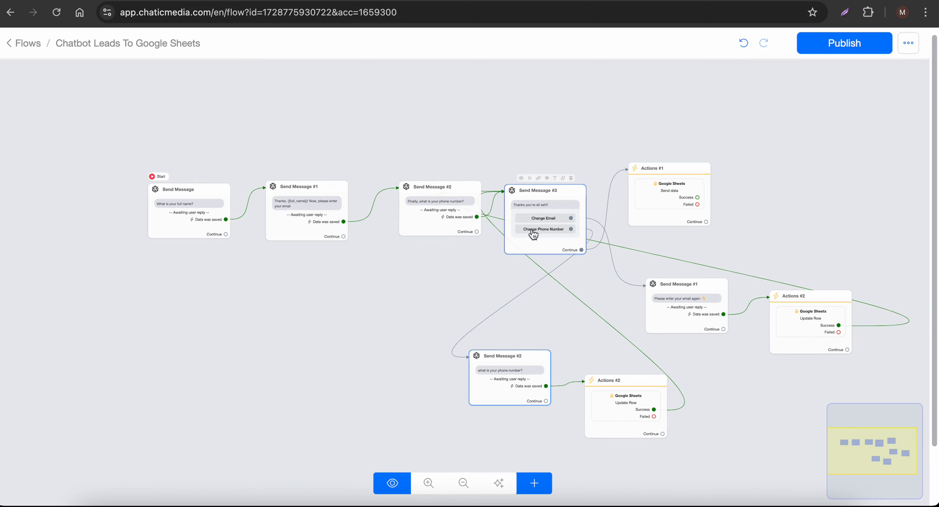
{"action": "scroll", "coordinate": [552, 242], "scroll_direction": "up", "scroll_amount": 2}
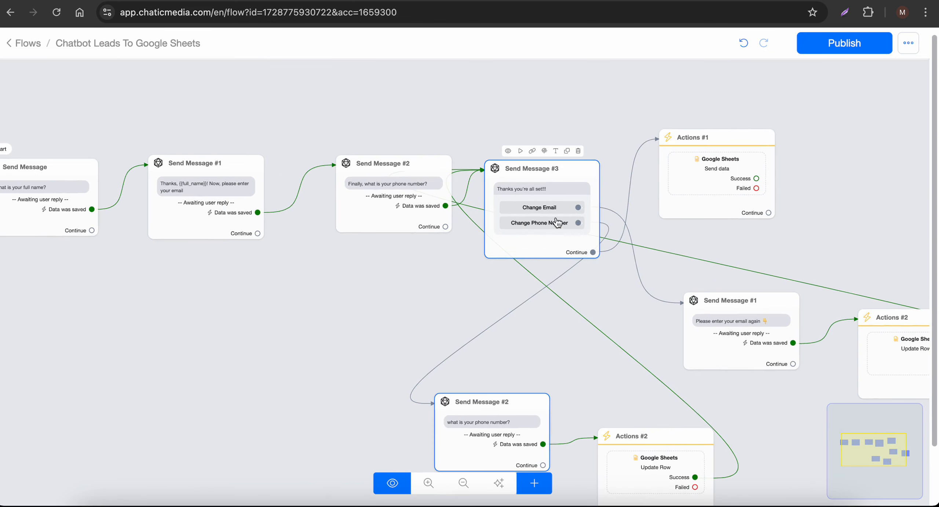
- Publish the flow and bring up its published links
{"action": "left_click", "coordinate": [863, 47]}
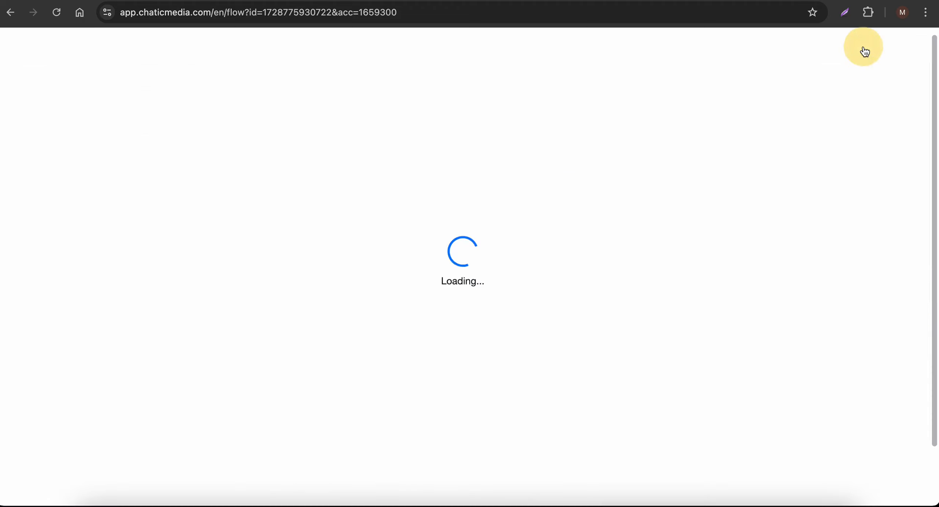
{"action": "scroll", "coordinate": [740, 186], "scroll_direction": "down", "scroll_amount": 2}
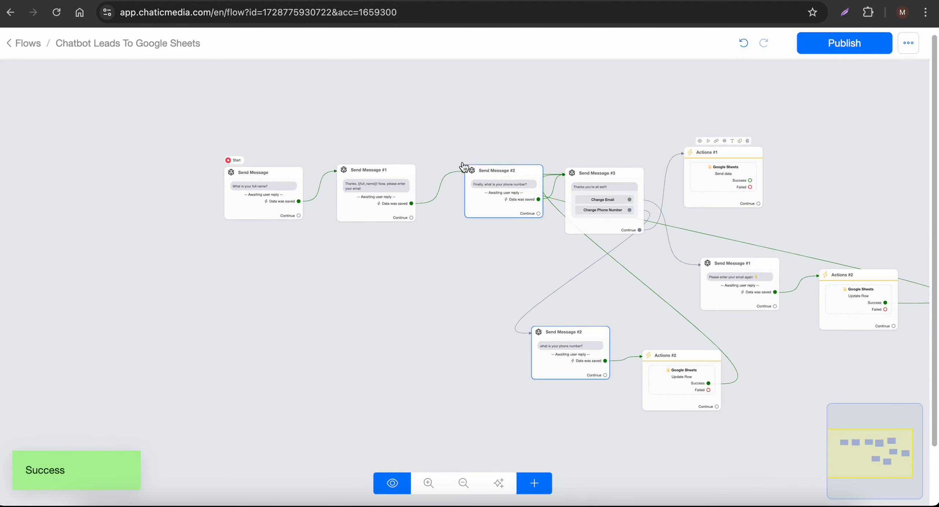
{"action": "scroll", "coordinate": [277, 171], "scroll_direction": "up", "scroll_amount": 2}
{"action": "left_click", "coordinate": [247, 158]}
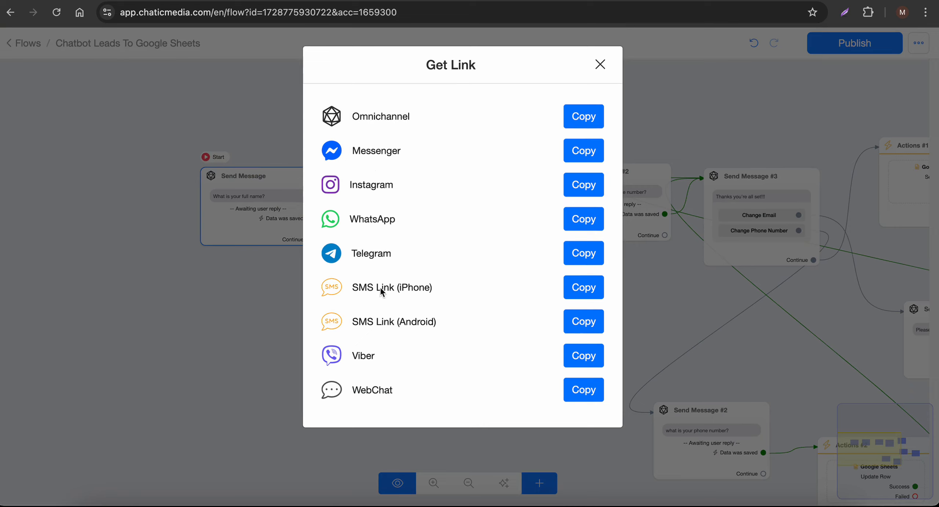
- Copy the WebChat link and load it in the other browser tab
{"action": "left_click", "coordinate": [591, 395]}
{"action": "left_click", "coordinate": [702, 115]}
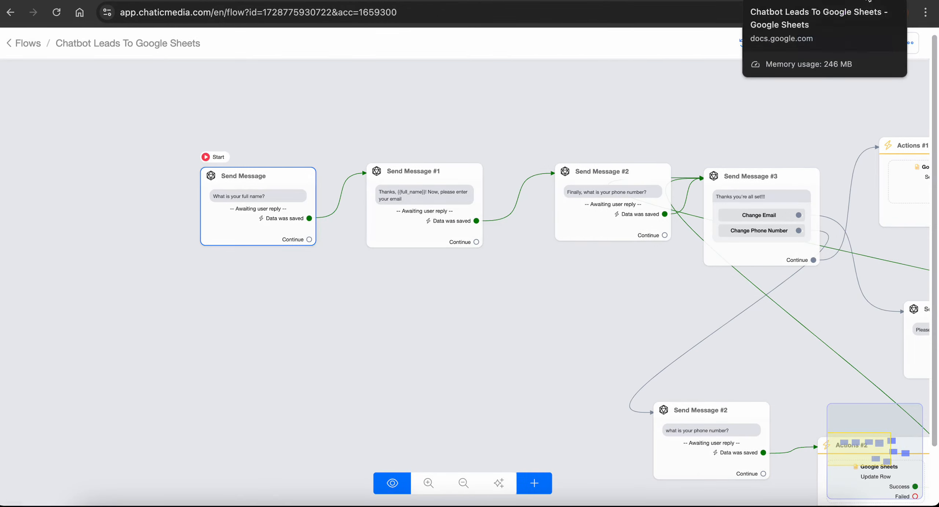
{"action": "left_click", "coordinate": [570, 1]}
{"action": "left_click", "coordinate": [471, 14]}
{"action": "key", "text": "super+v"}
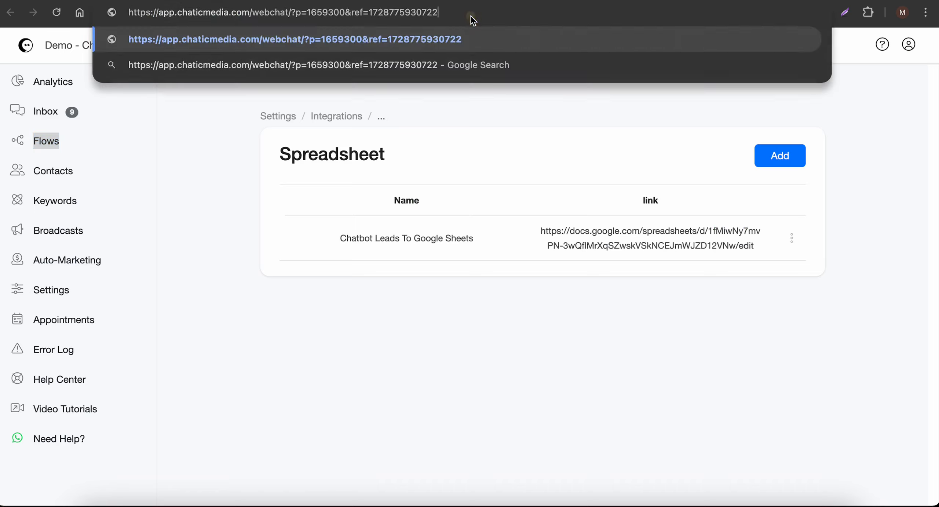
{"action": "key", "text": "Return"}
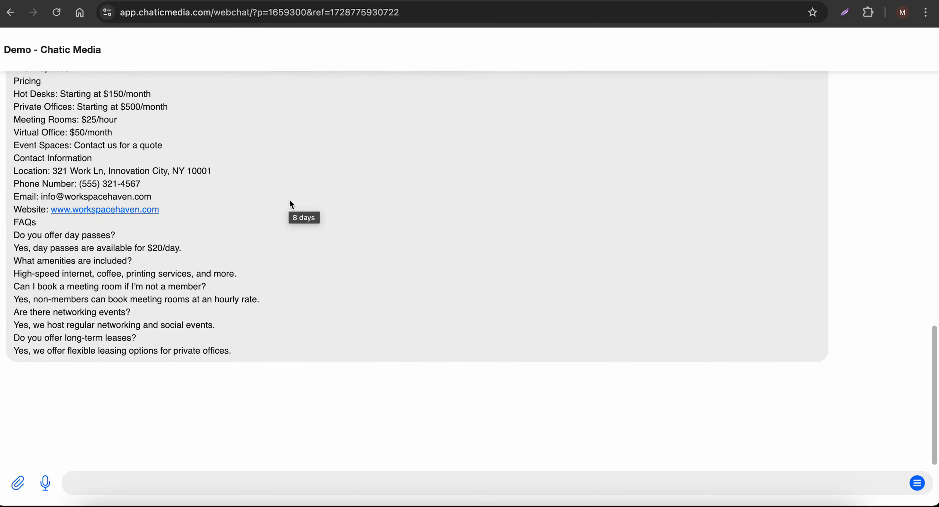
- Answer the webchat with a full name, an email address and a phone number
{"action": "left_click_drag", "start_coordinate": [51, 416], "coordinate": [132, 449]}
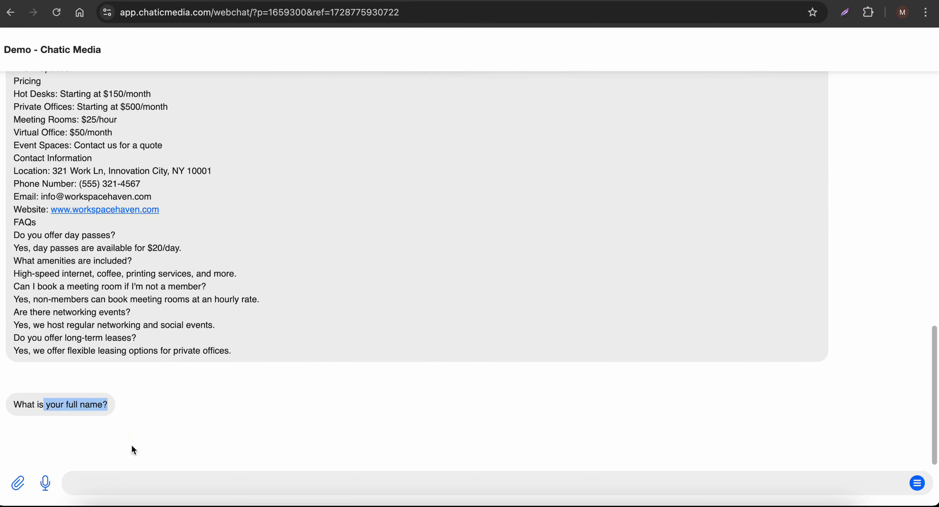
{"action": "left_click", "coordinate": [146, 489]}
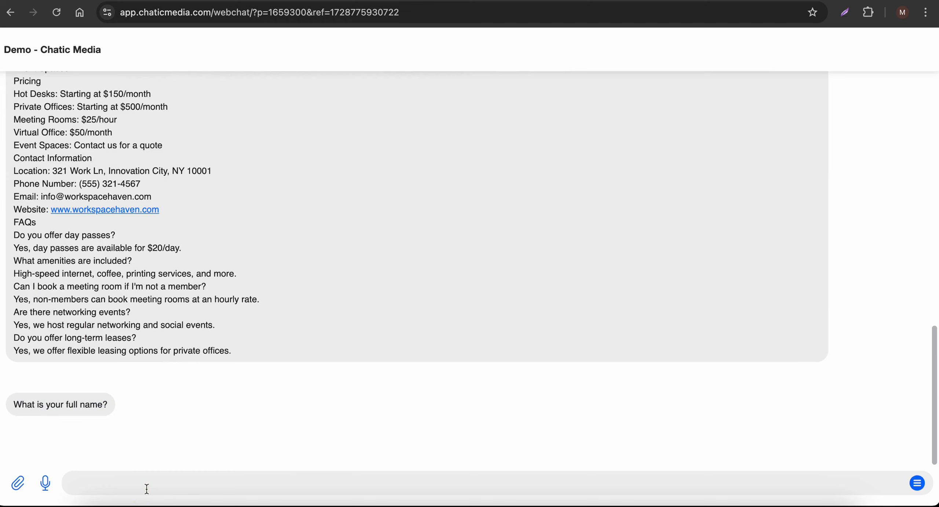
{"action": "key", "text": "Return"}
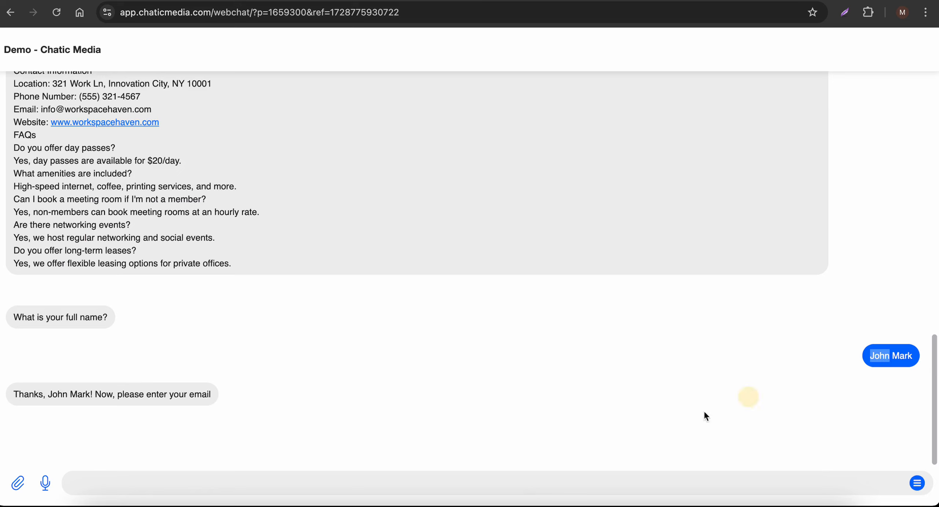
{"action": "left_click", "coordinate": [249, 485]}
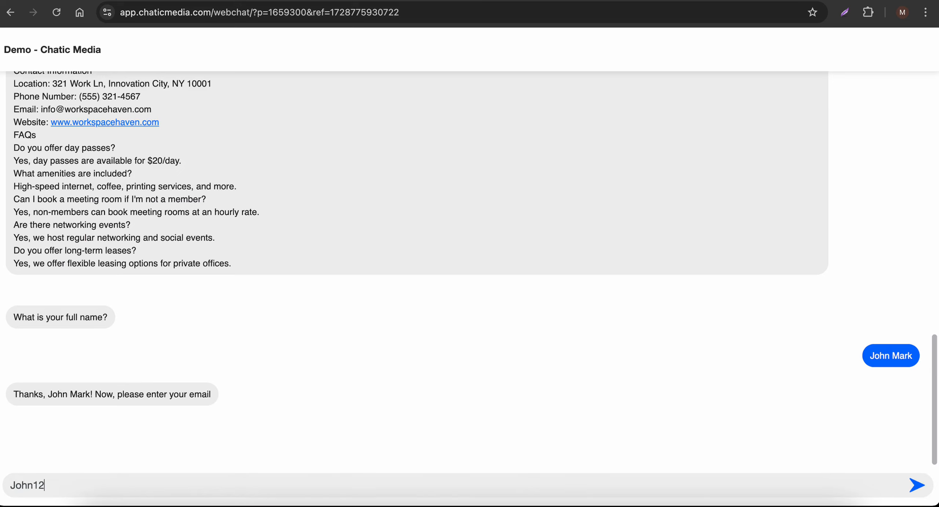
{"action": "key", "text": "Return"}
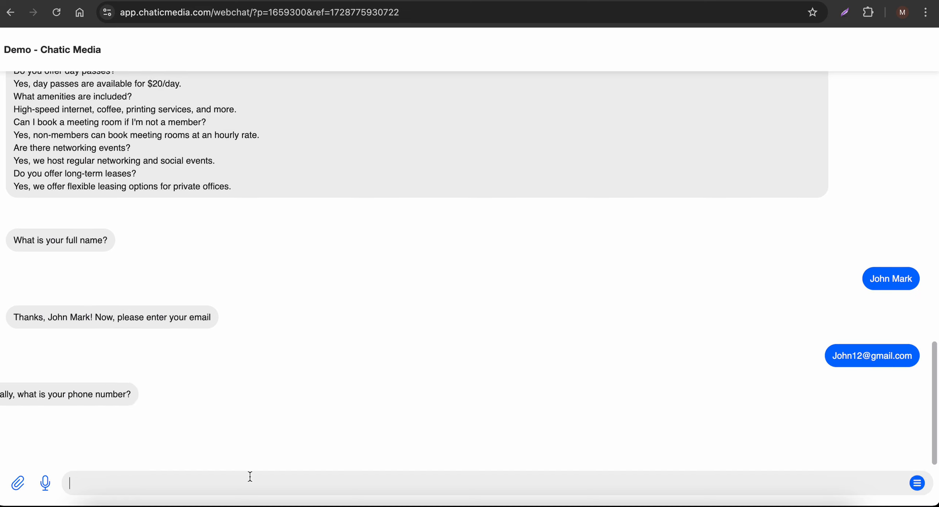
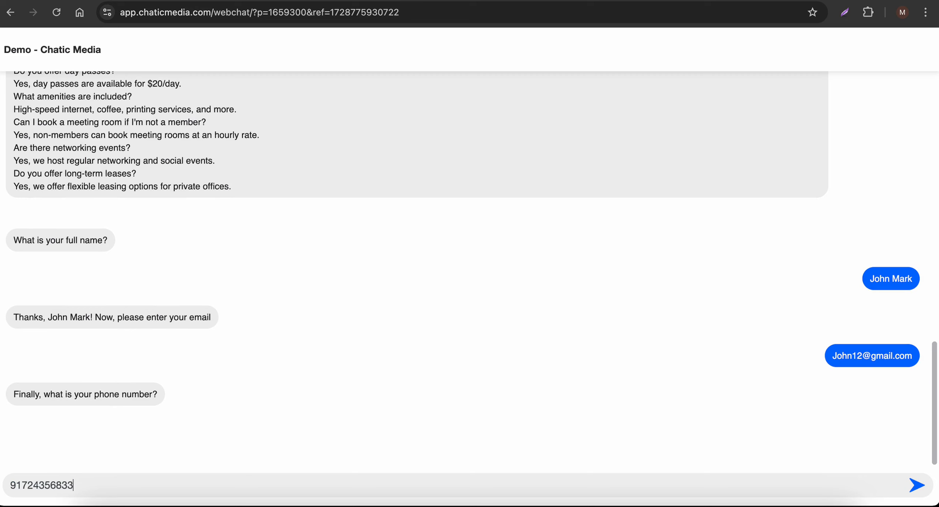
{"action": "key", "text": "Return"}
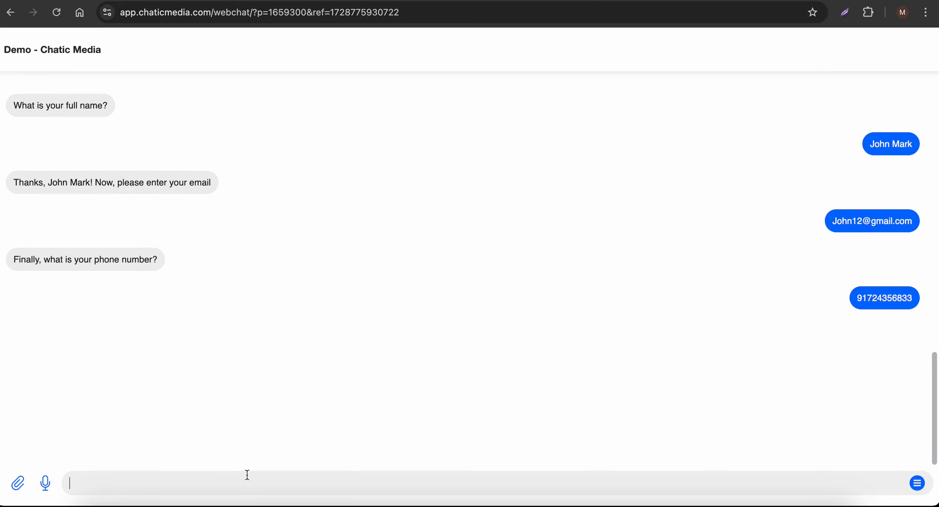
{"action": "left_click_drag", "start_coordinate": [103, 337], "coordinate": [16, 335]}
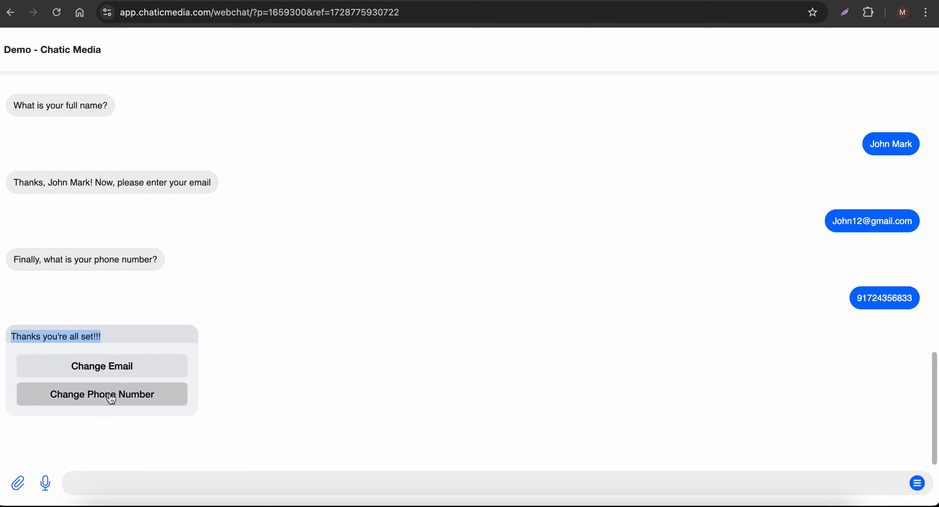
- Verify the saved name, email and phone in row 2 of the leads sheet, then return to the chat
{"action": "left_click", "coordinate": [797, 2]}
{"action": "left_click", "coordinate": [279, 216]}
{"action": "left_click", "coordinate": [73, 158]}
{"action": "left_click", "coordinate": [202, 152]}
{"action": "left_click", "coordinate": [314, 145]}
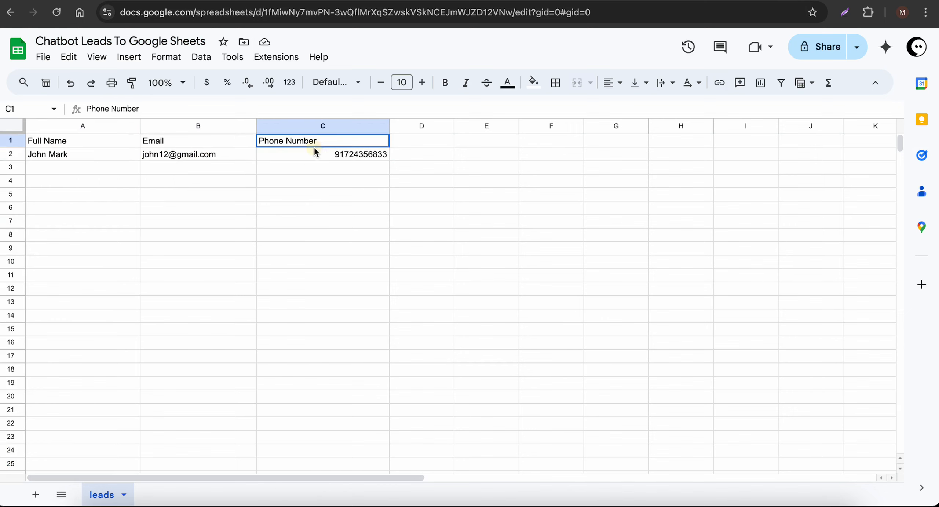
{"action": "left_click", "coordinate": [295, 155]}
{"action": "left_click", "coordinate": [165, 160]}
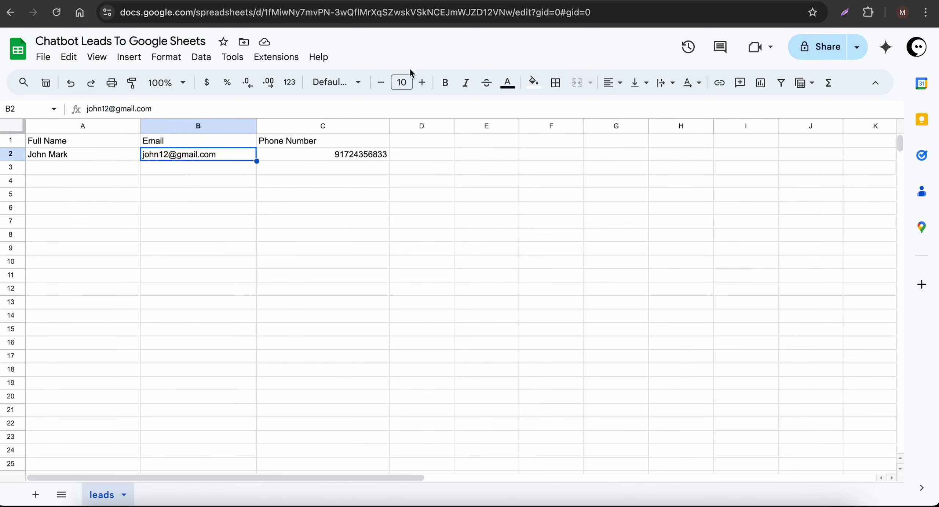
{"action": "left_click", "coordinate": [547, 2]}
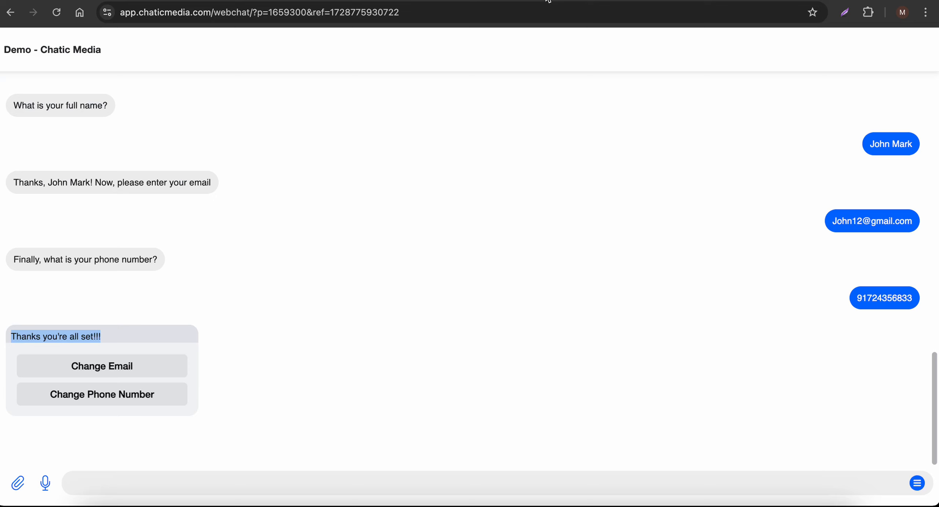
- Tap Change Email in the webchat and send the new email address as the reply
{"action": "left_click", "coordinate": [114, 367]}
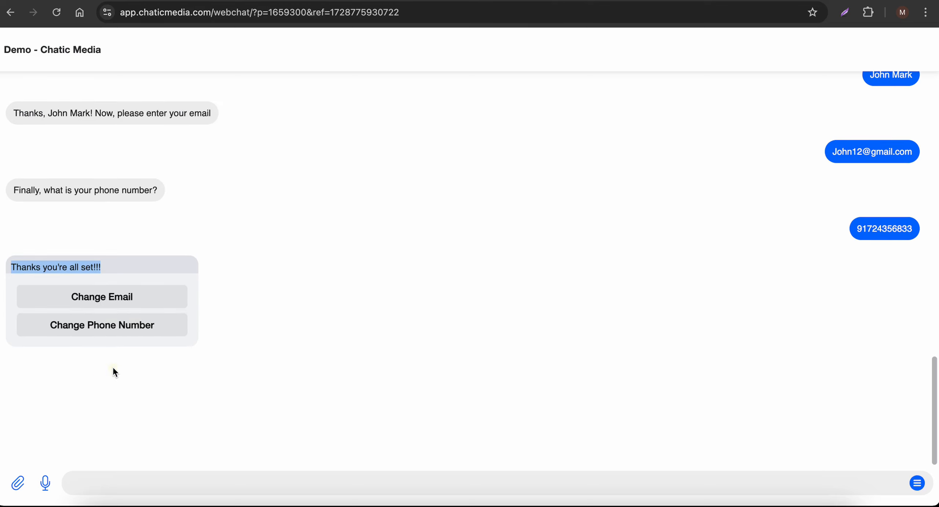
{"action": "left_click", "coordinate": [134, 484]}
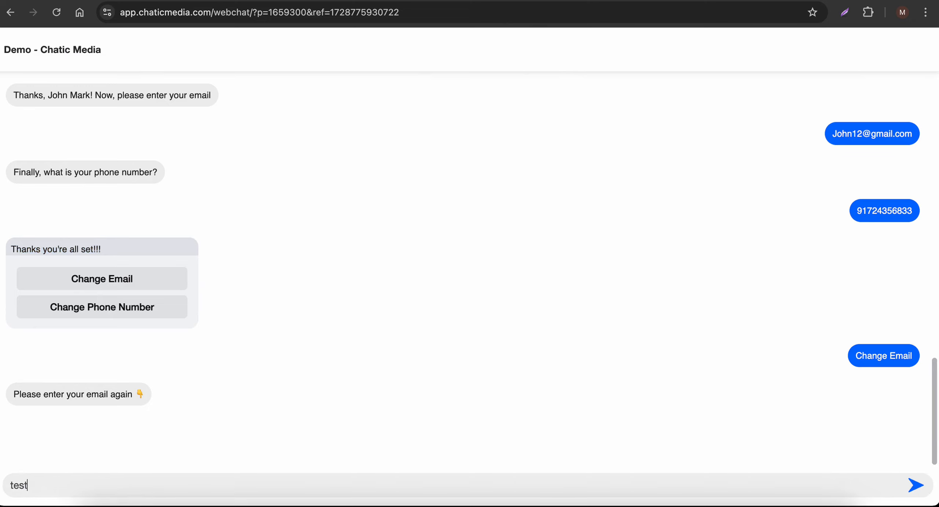
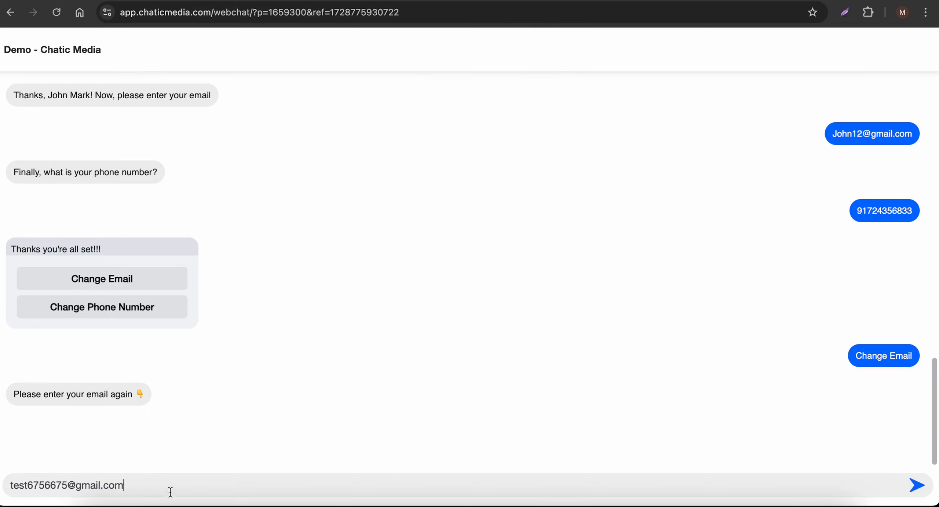
{"action": "left_click_drag", "start_coordinate": [171, 492], "coordinate": [1, 467]}
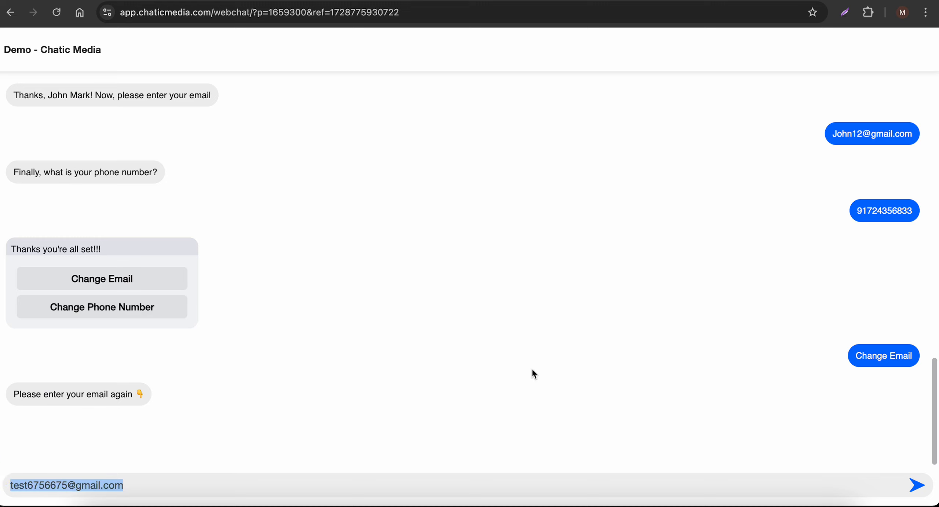
{"action": "left_click", "coordinate": [917, 485]}
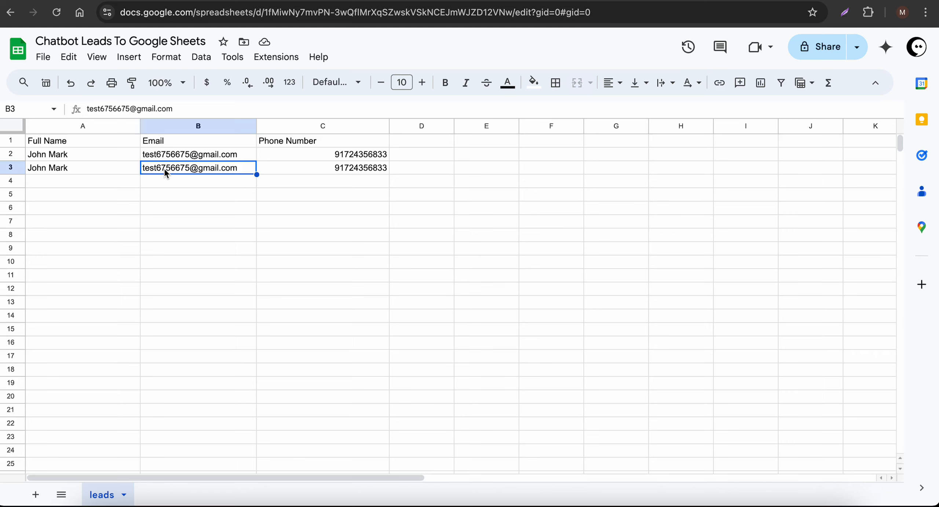
- In the leads sheet, select A2:C4 to confirm both rows show the new email
{"action": "left_click", "coordinate": [149, 221]}
{"action": "left_click_drag", "start_coordinate": [79, 154], "coordinate": [384, 184]}
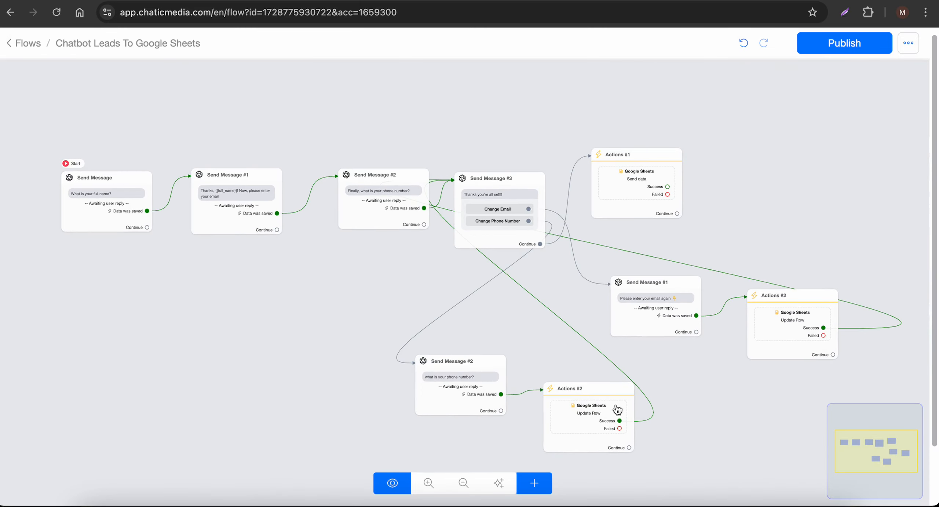
{"action": "left_click_drag", "start_coordinate": [697, 386], "coordinate": [524, 409]}
{"action": "scroll", "coordinate": [316, 283], "scroll_direction": "up", "scroll_amount": 3}
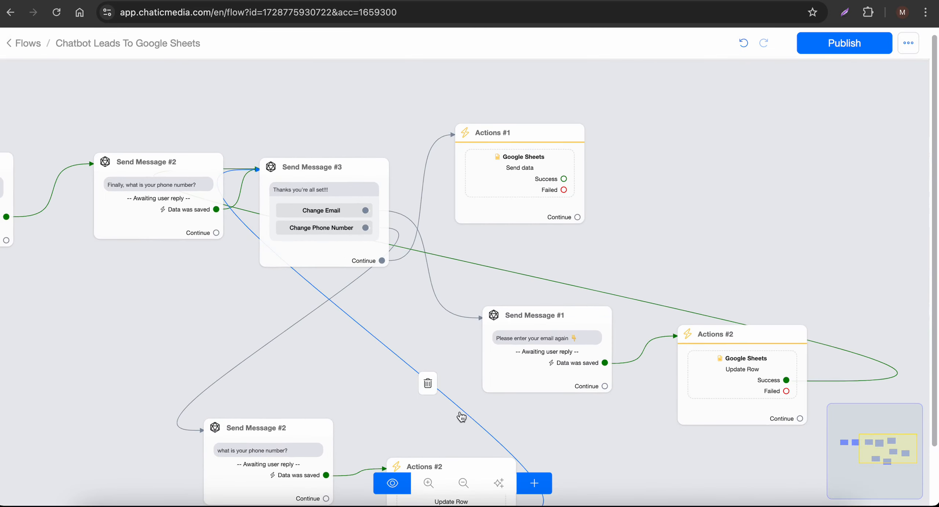
{"action": "scroll", "coordinate": [462, 416], "scroll_direction": "down", "scroll_amount": 10}
{"action": "left_click_drag", "start_coordinate": [268, 464], "coordinate": [296, 405]}
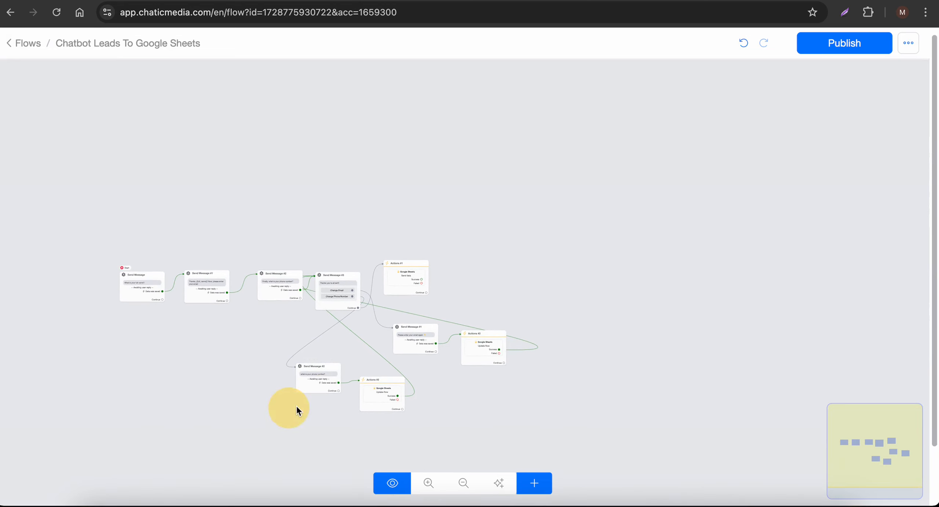
{"action": "scroll", "coordinate": [320, 390], "scroll_direction": "up", "scroll_amount": 5}
{"action": "left_click", "coordinate": [482, 393]}
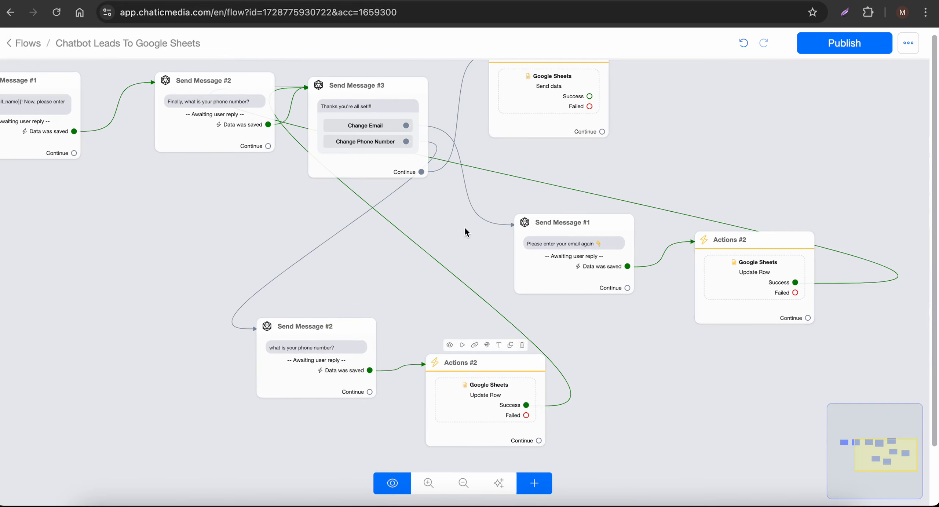
{"action": "left_click", "coordinate": [362, 115]}
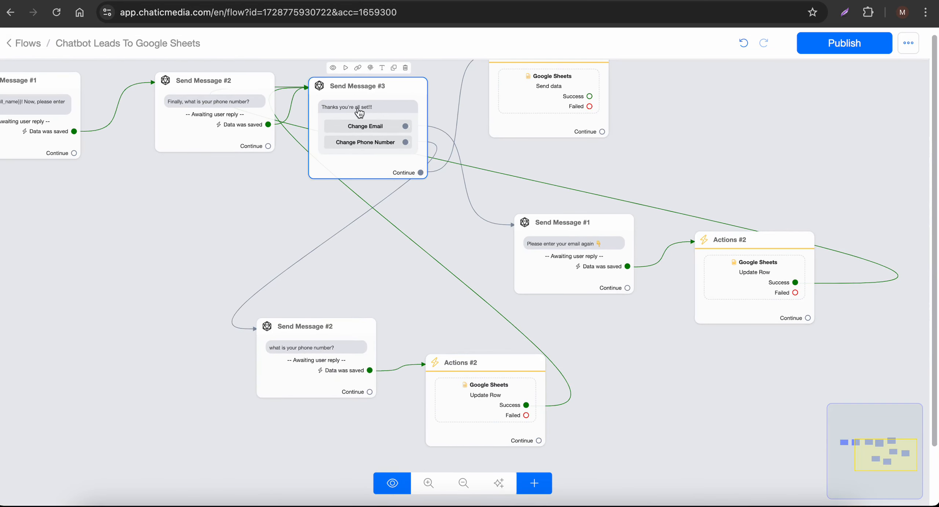
{"action": "left_click_drag", "start_coordinate": [638, 162], "coordinate": [589, 246]}
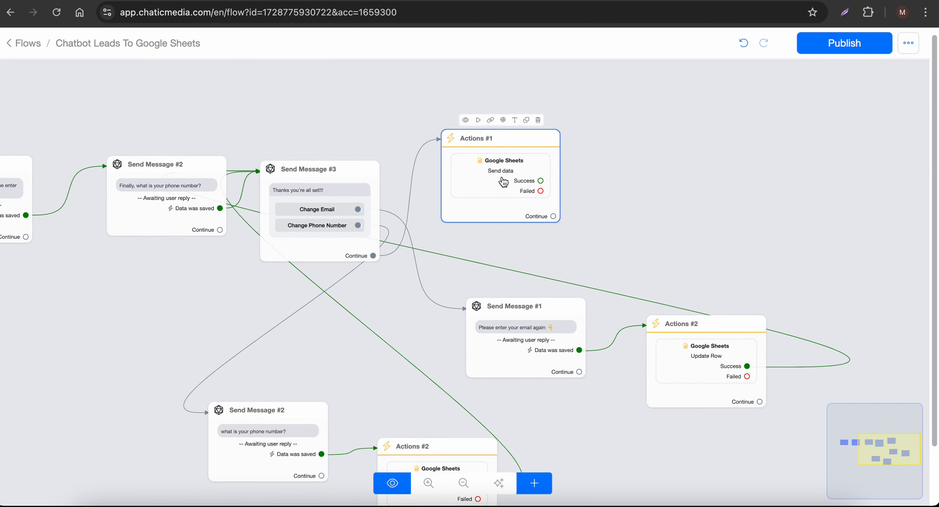
{"action": "left_click", "coordinate": [793, 2]}
{"action": "left_click", "coordinate": [198, 257]}
{"action": "left_click", "coordinate": [97, 156]}
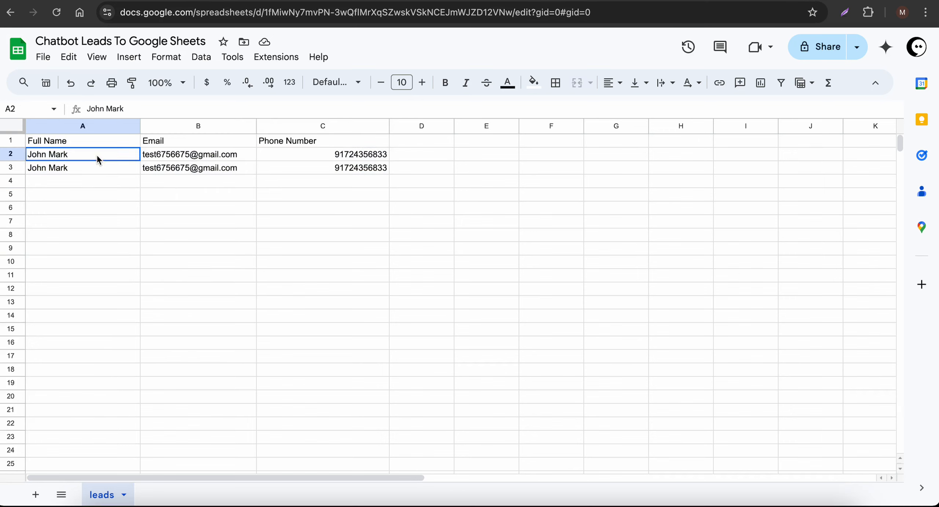
{"action": "left_click_drag", "start_coordinate": [97, 155], "coordinate": [114, 172]}
{"action": "left_click", "coordinate": [666, 3]}
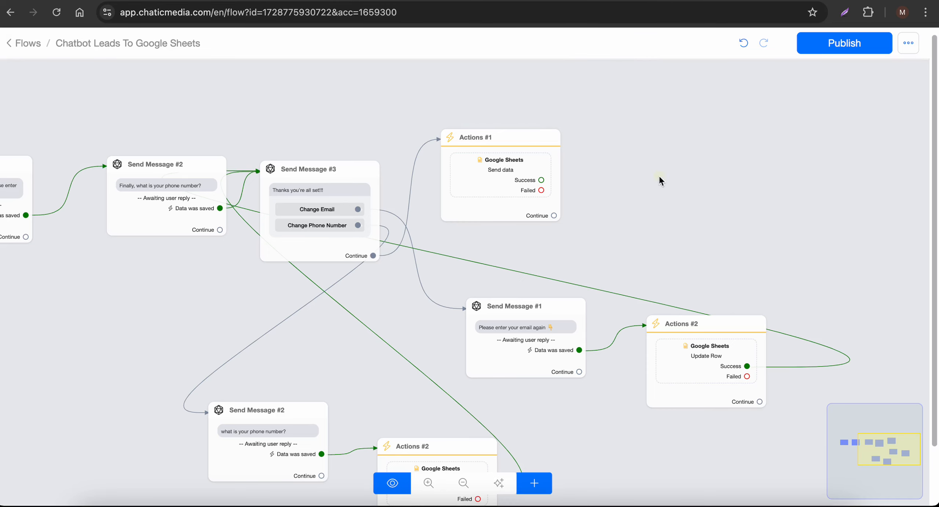
{"action": "scroll", "coordinate": [218, 161], "scroll_direction": "down", "scroll_amount": 3}
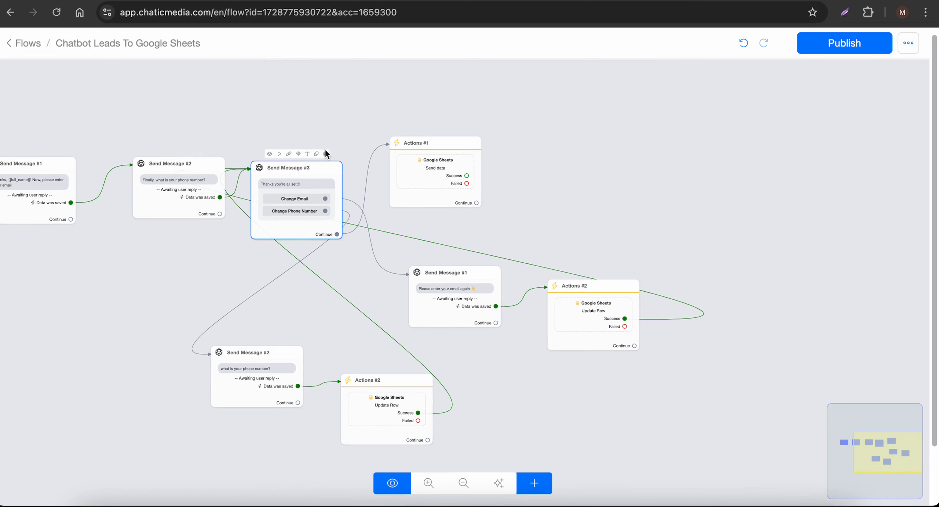
- Duplicate Send Message #3 and connect both Actions #2 success outputs to the copy
{"action": "left_click", "coordinate": [326, 153]}
{"action": "left_click_drag", "start_coordinate": [312, 198], "coordinate": [562, 413]}
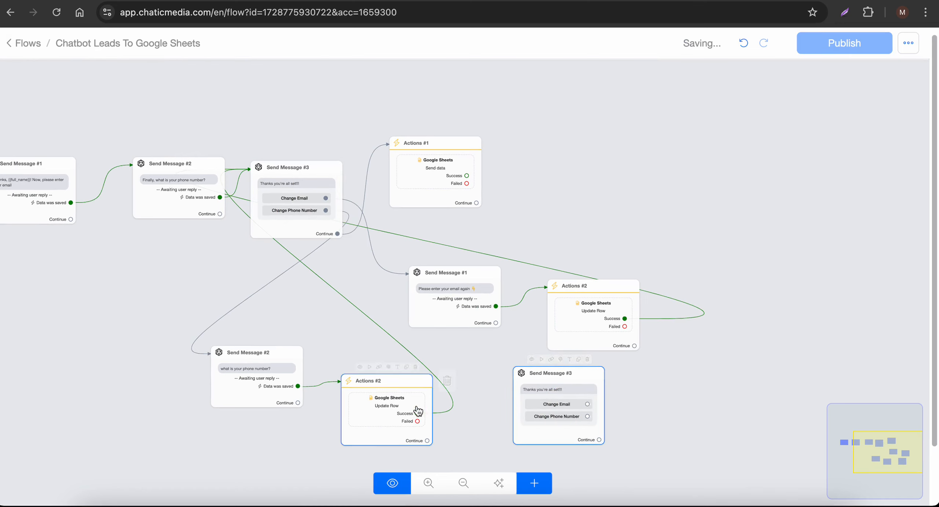
{"action": "left_click_drag", "start_coordinate": [417, 413], "coordinate": [593, 417]}
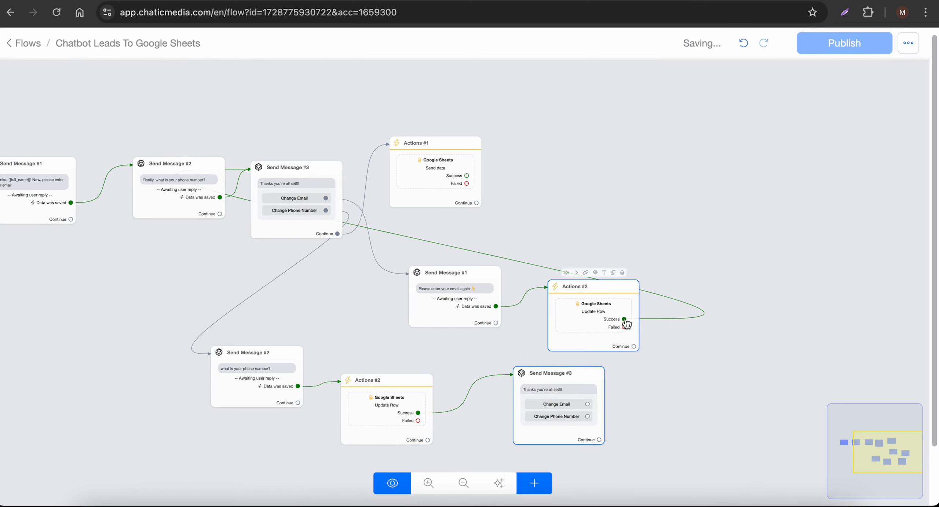
{"action": "left_click_drag", "start_coordinate": [625, 319], "coordinate": [653, 443]}
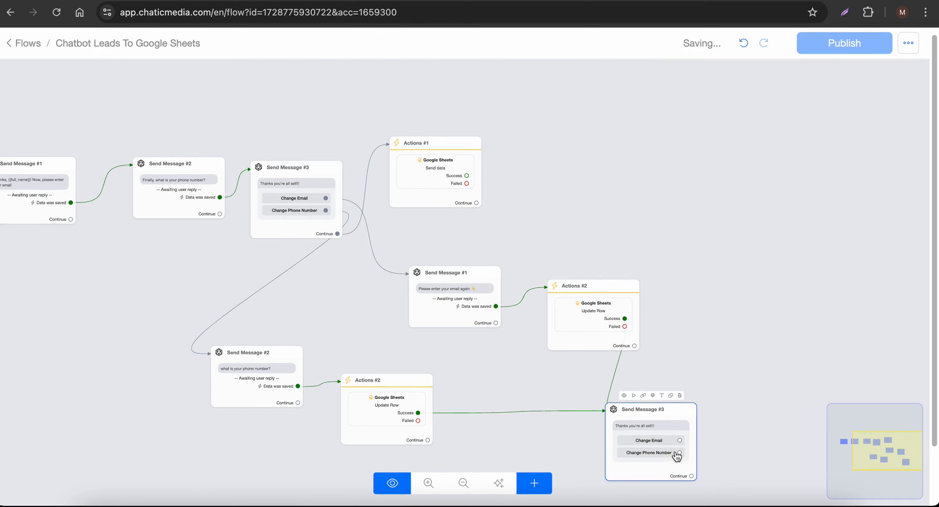
- Remove the Change Email and Change Phone Number buttons from the copied message, then publish the flow
{"action": "left_click", "coordinate": [653, 442]}
{"action": "left_click", "coordinate": [102, 269]}
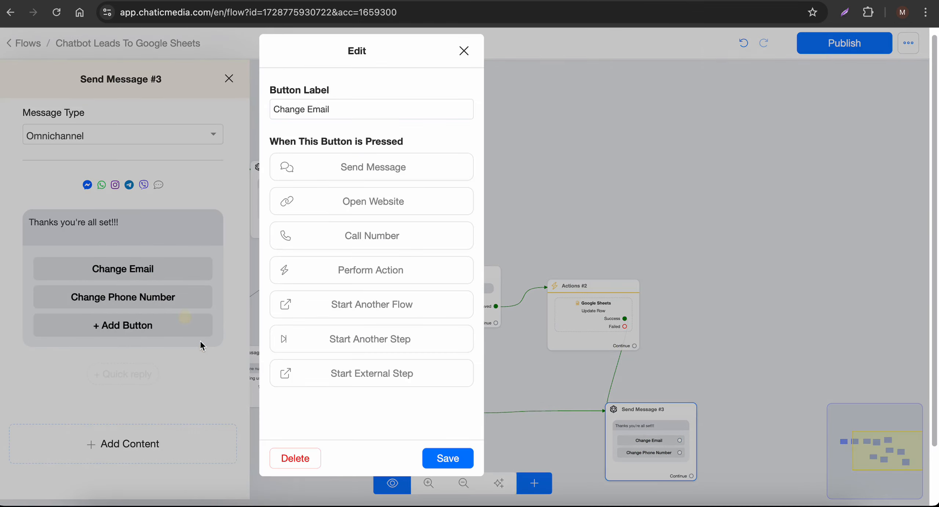
{"action": "left_click", "coordinate": [300, 463]}
{"action": "left_click", "coordinate": [85, 273]}
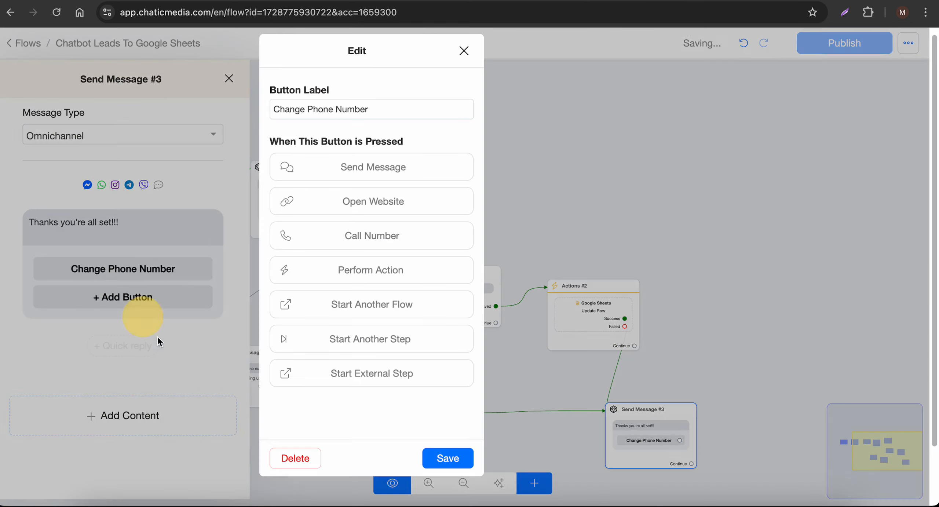
{"action": "left_click", "coordinate": [288, 462]}
{"action": "left_click", "coordinate": [646, 332]}
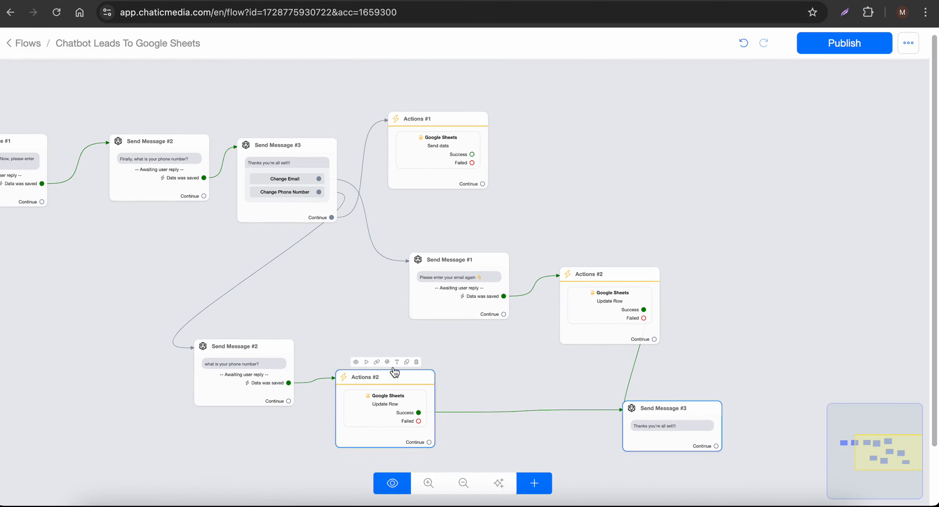
{"action": "left_click", "coordinate": [416, 158]}
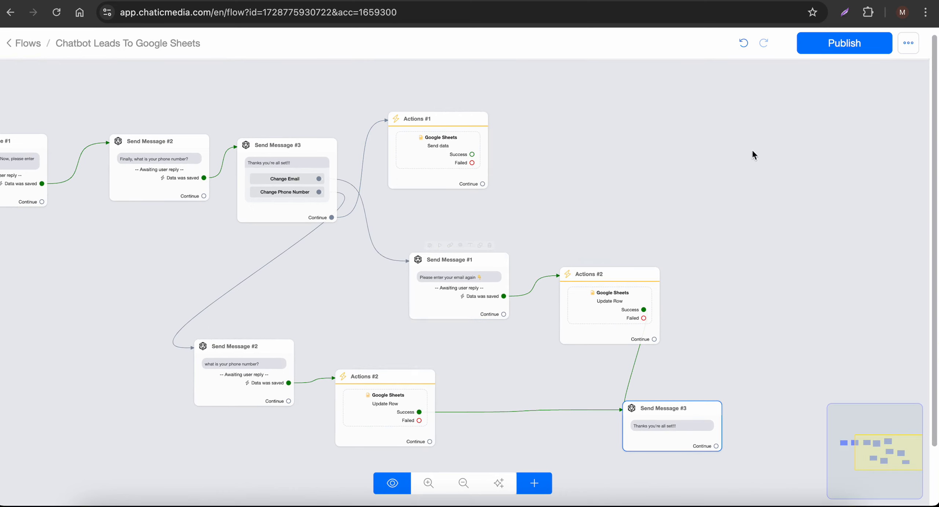
{"action": "left_click", "coordinate": [845, 45]}
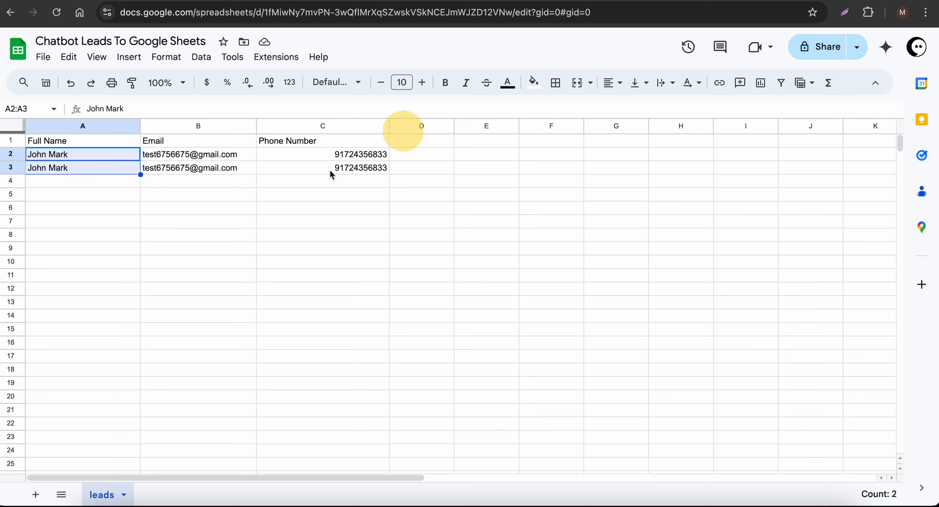
- Delete test rows 2–3 from the leads sheet and reload the webchat for a fresh conversation
{"action": "left_click", "coordinate": [8, 155]}
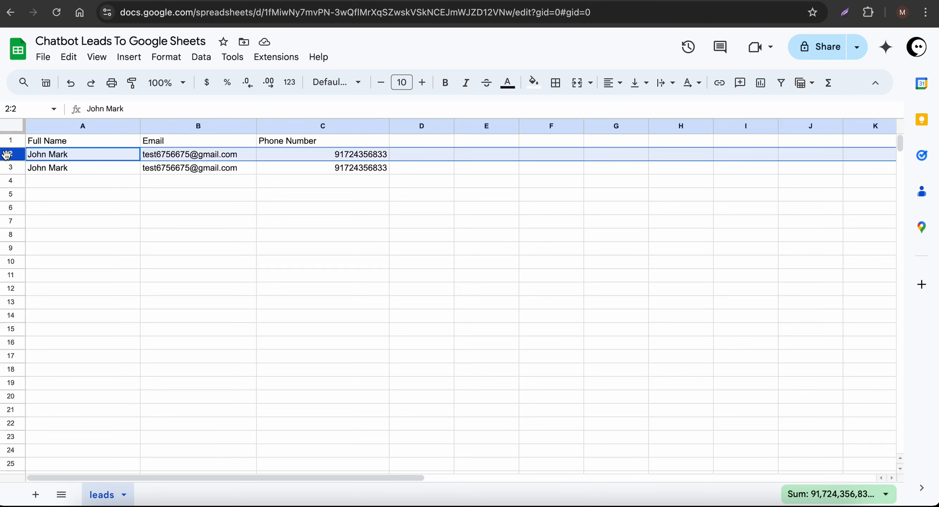
{"action": "key", "text": "shift+Down"}
{"action": "right_click", "coordinate": [7, 155]}
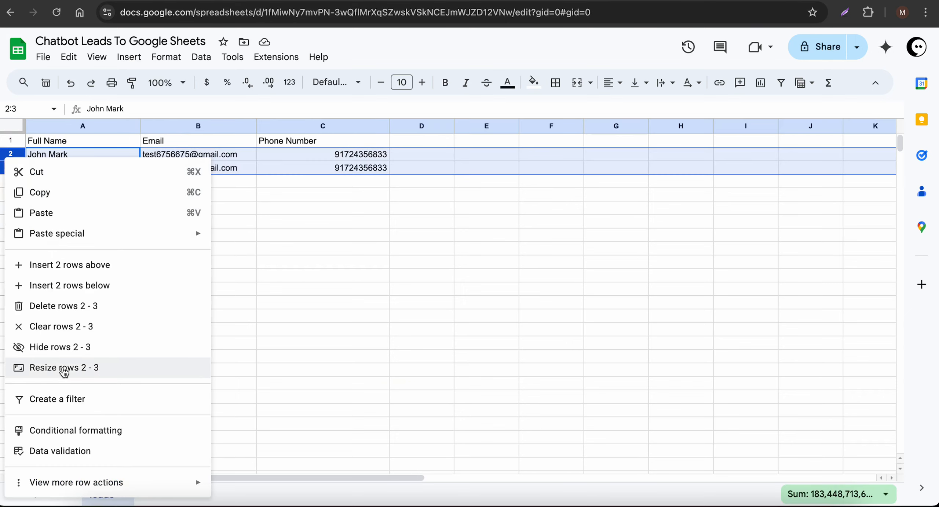
{"action": "left_click", "coordinate": [59, 308]}
{"action": "left_click", "coordinate": [246, 309]}
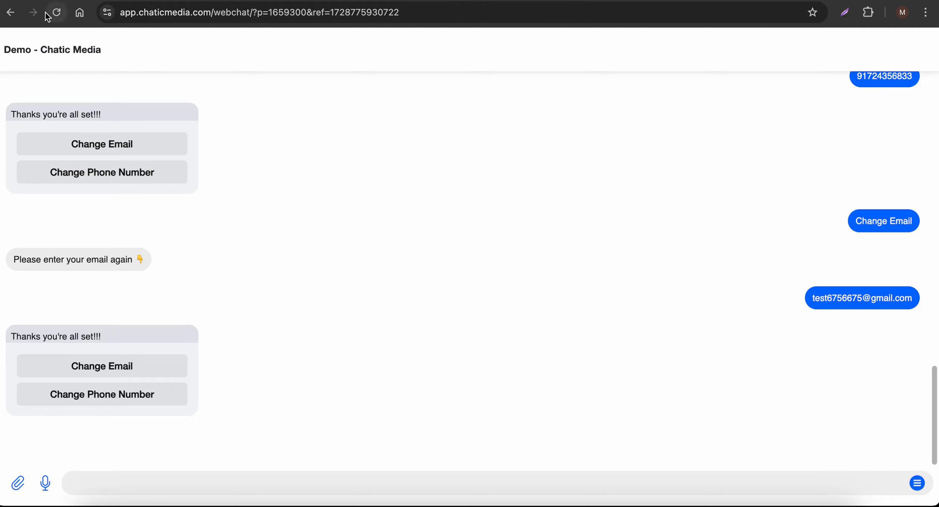
{"action": "left_click", "coordinate": [55, 12]}
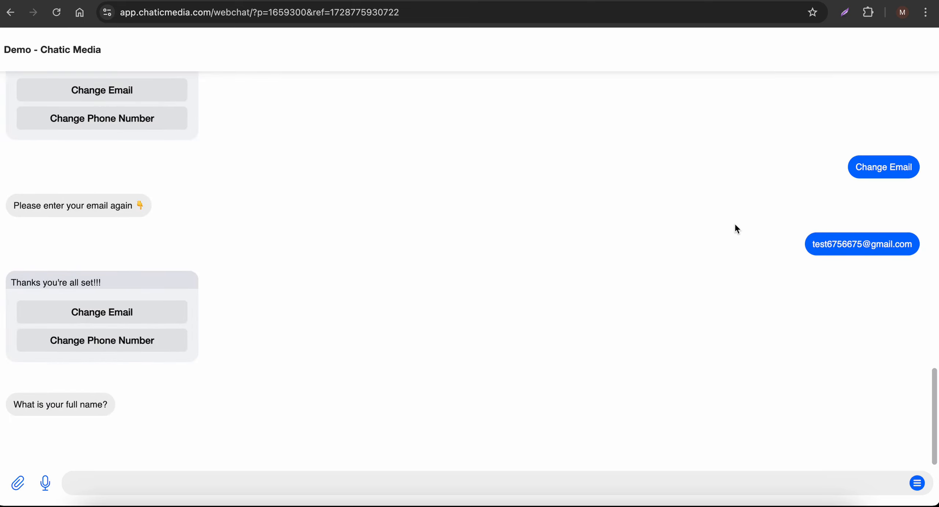
- Answer the webchat's prompts with a full name, an email address and a phone number
{"action": "scroll", "coordinate": [861, 240], "scroll_direction": "up", "scroll_amount": 4}
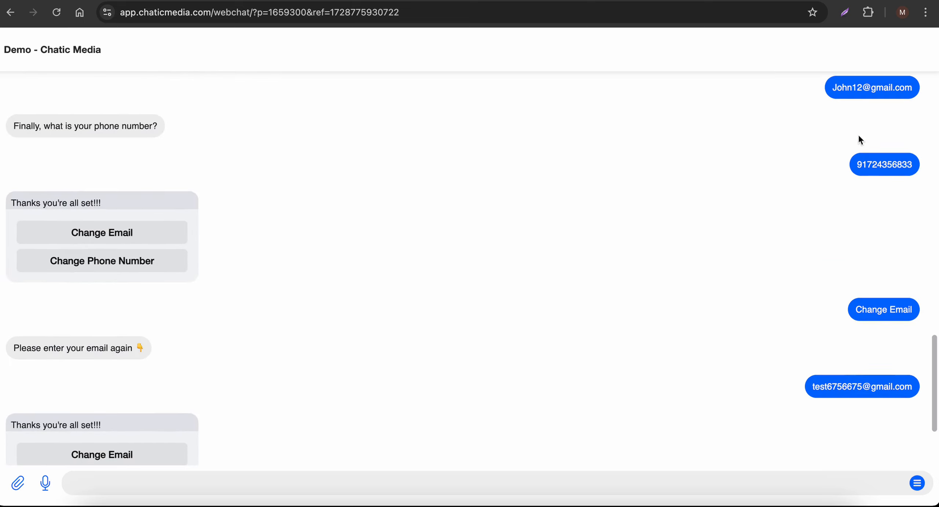
{"action": "scroll", "coordinate": [835, 119], "scroll_direction": "up", "scroll_amount": 2}
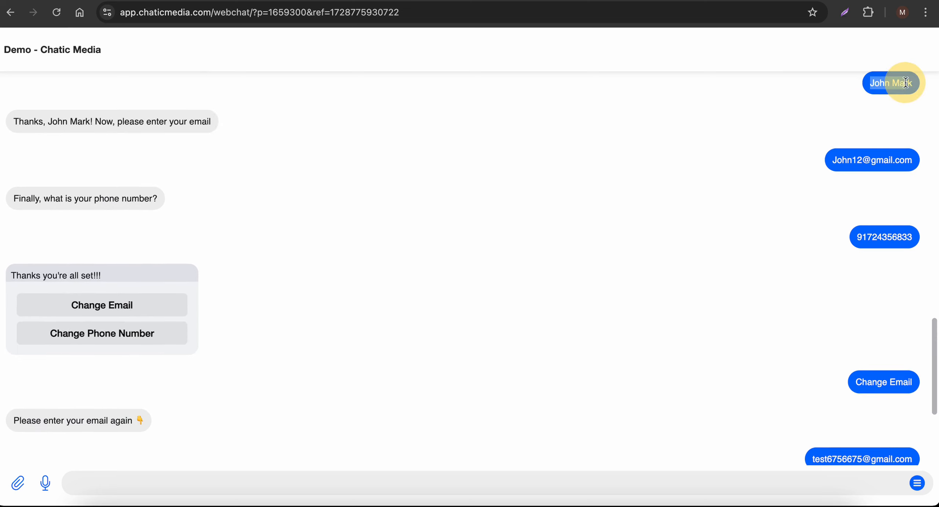
{"action": "scroll", "coordinate": [319, 426], "scroll_direction": "down", "scroll_amount": 6}
{"action": "left_click", "coordinate": [230, 477]}
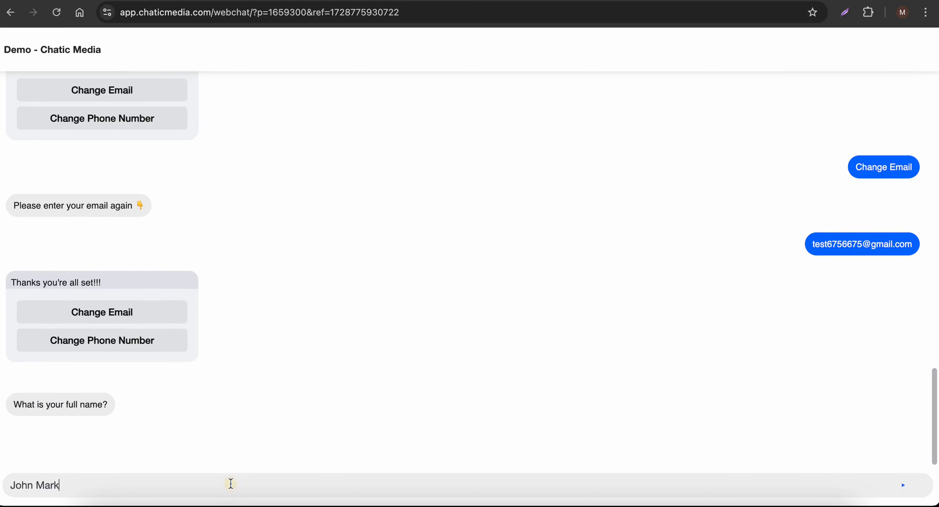
{"action": "key", "text": "Return"}
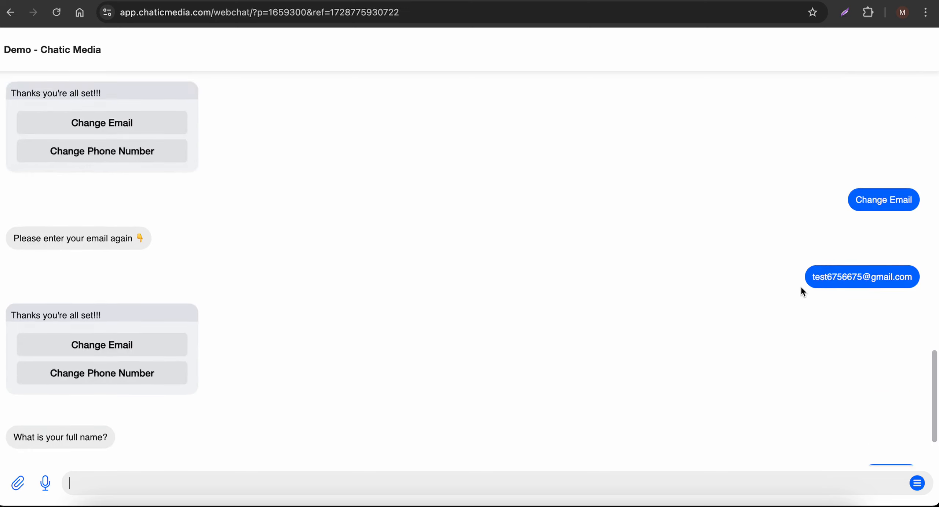
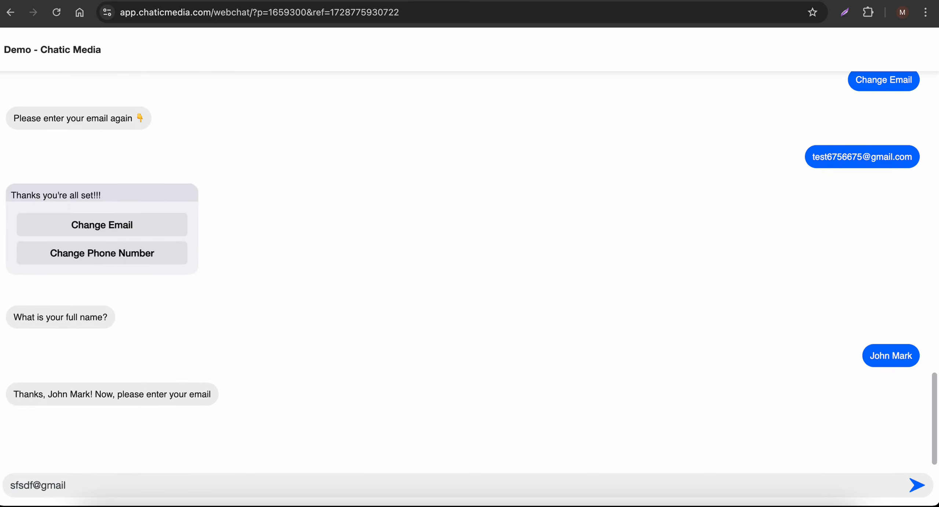
{"action": "key", "text": "Return"}
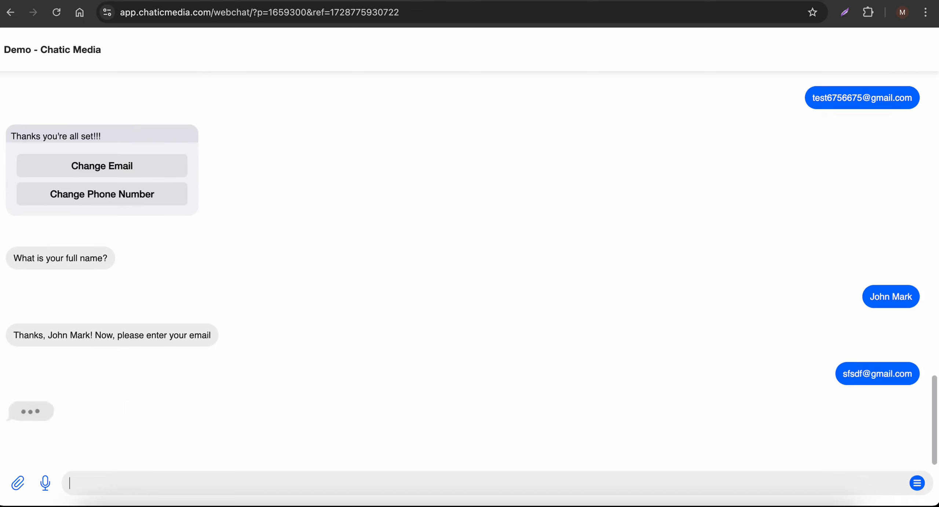
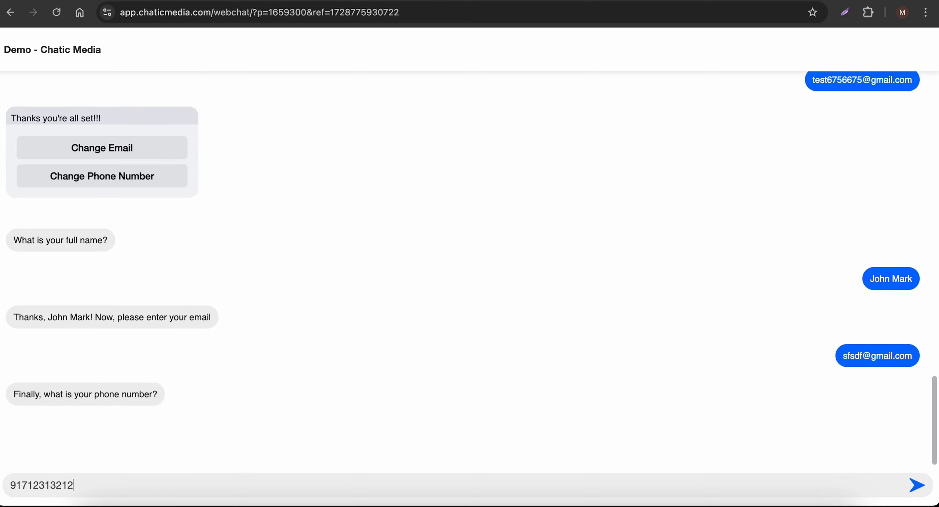
{"action": "key", "text": "Return"}
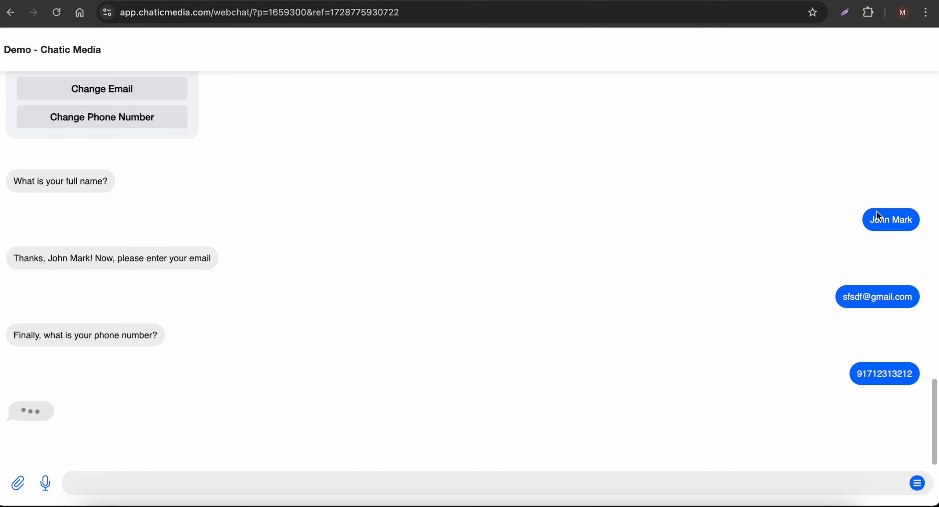
- Check the new lead's name, email and phone in row 2 of the leads sheet
{"action": "left_click", "coordinate": [808, 2]}
{"action": "left_click", "coordinate": [468, 252]}
{"action": "left_click", "coordinate": [67, 157]}
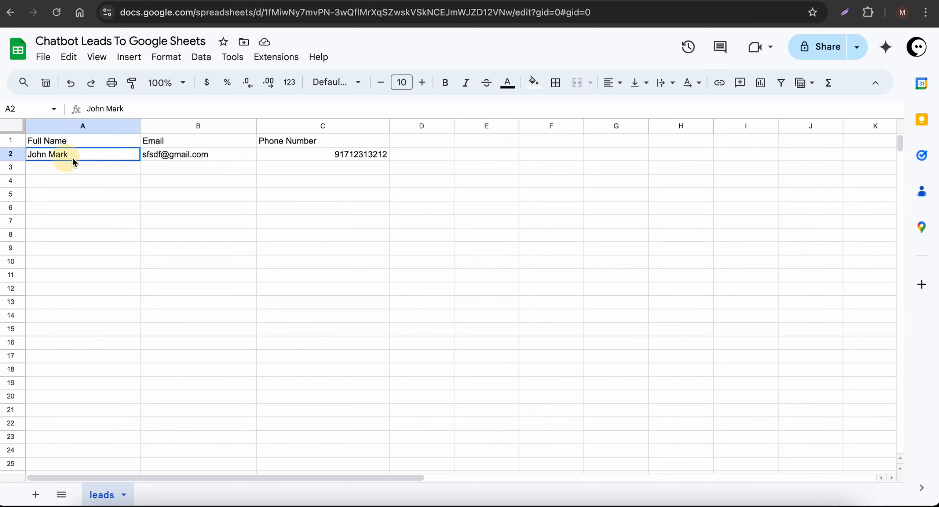
{"action": "left_click_drag", "start_coordinate": [74, 162], "coordinate": [339, 154]}
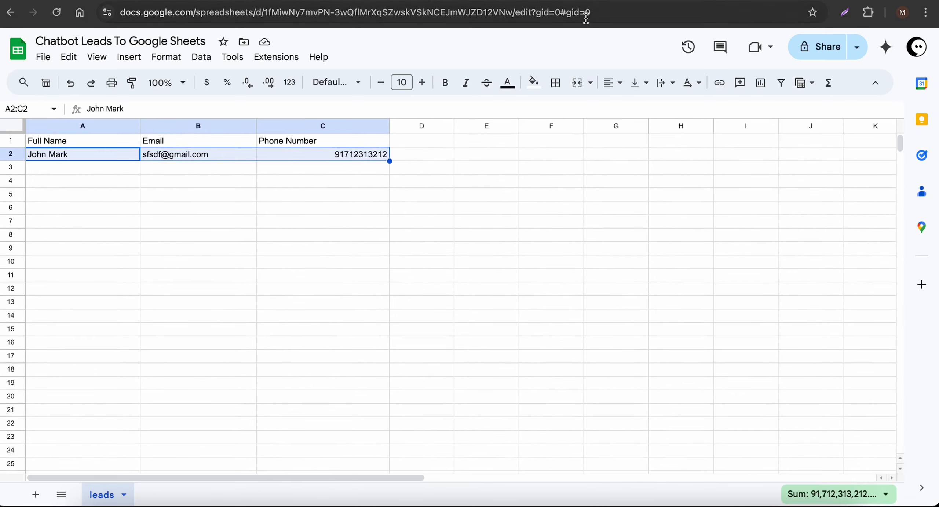
- Back in the webchat, ask the chatbot to change the email
{"action": "left_click", "coordinate": [586, 2]}
{"action": "left_click", "coordinate": [329, 269]}
{"action": "left_click", "coordinate": [97, 371]}
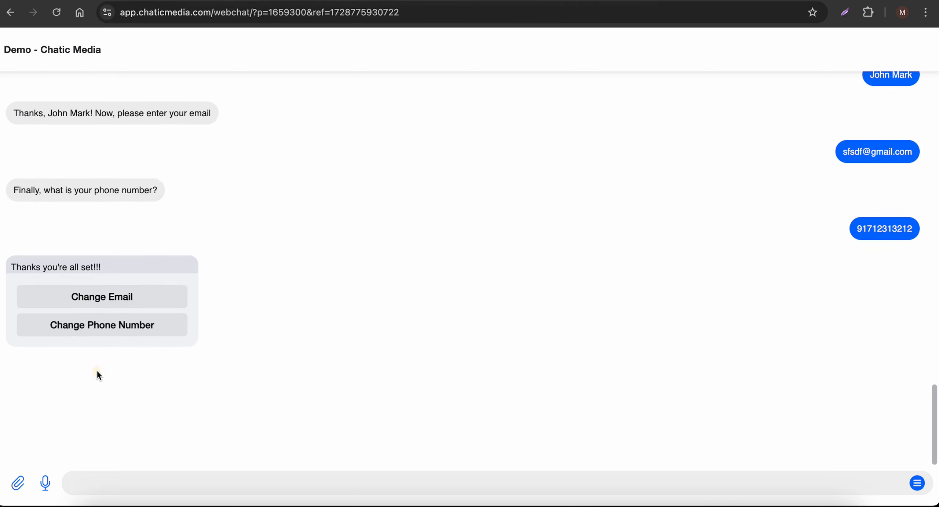
- Send a replacement email address in the webchat and review the bot's confirmation
{"action": "left_click", "coordinate": [125, 482]}
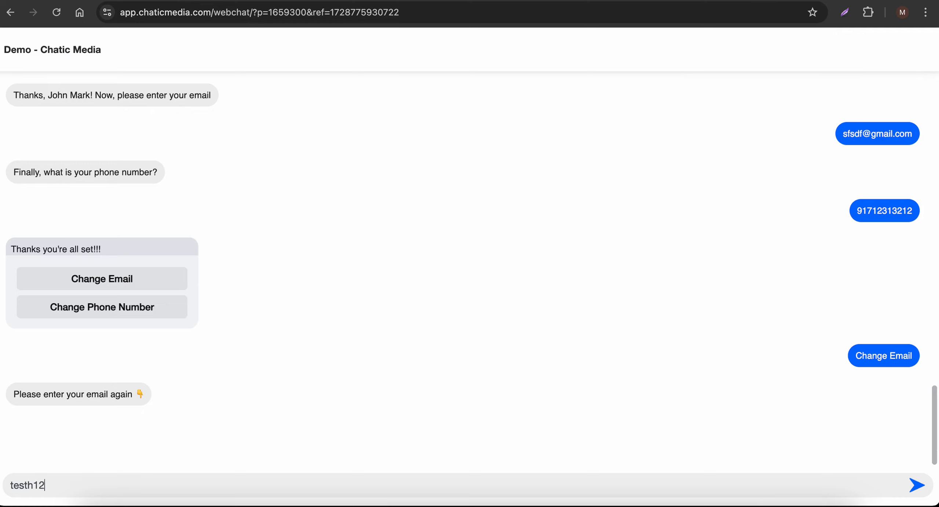
{"action": "key", "text": "Return"}
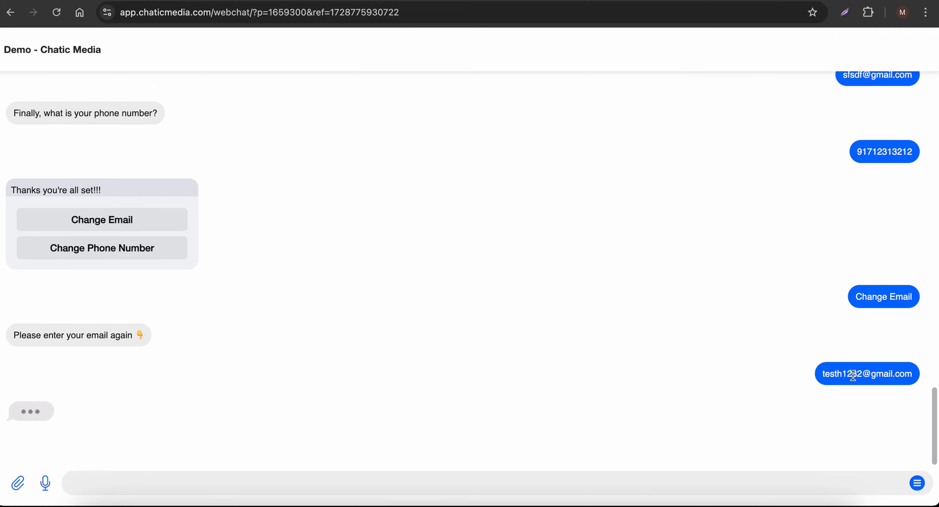
{"action": "double_click", "coordinate": [849, 375]}
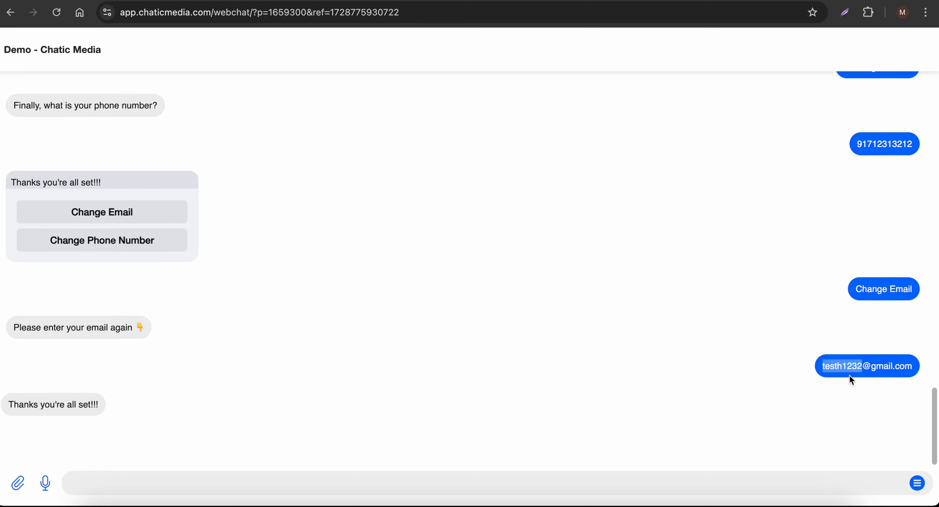
{"action": "left_click_drag", "start_coordinate": [23, 401], "coordinate": [108, 406]}
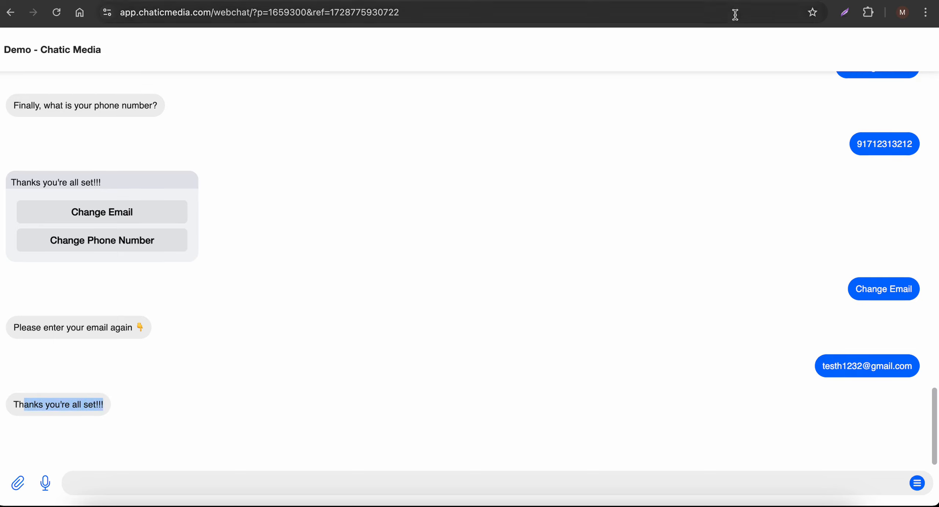
- Inspect cell B2 in the leads sheet for the updated email
{"action": "left_click", "coordinate": [768, 2]}
{"action": "left_click", "coordinate": [423, 217]}
{"action": "left_click", "coordinate": [159, 158]}
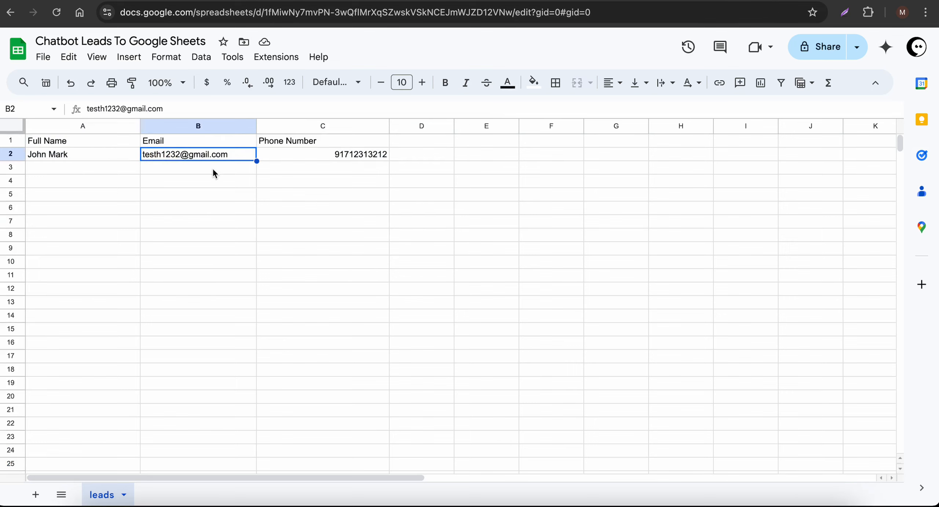
- Return to Chatic Media and open the Auto-Marketing tools page
{"action": "left_click", "coordinate": [549, 1]}
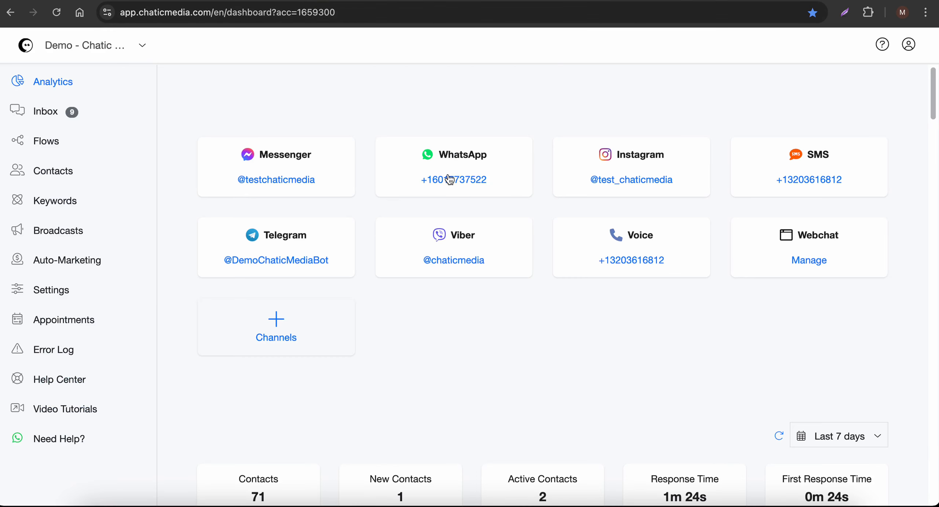
{"action": "left_click", "coordinate": [67, 261]}
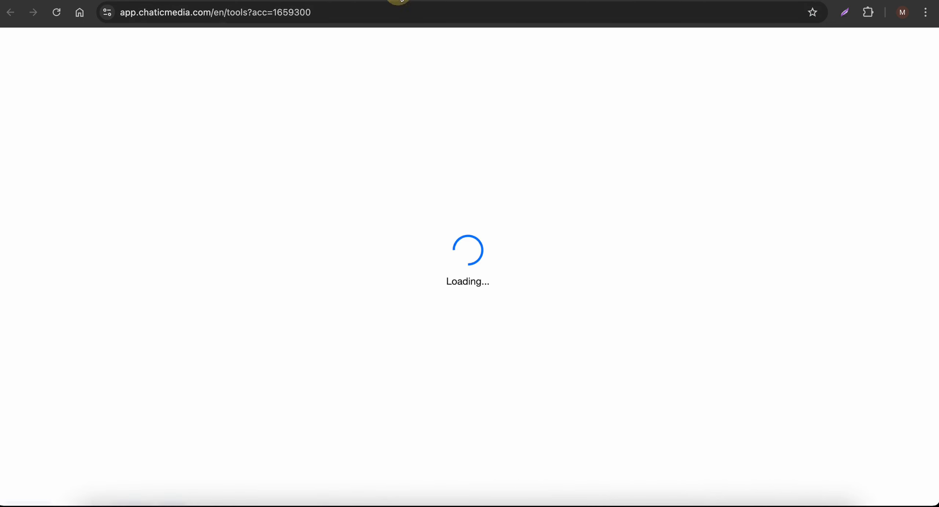